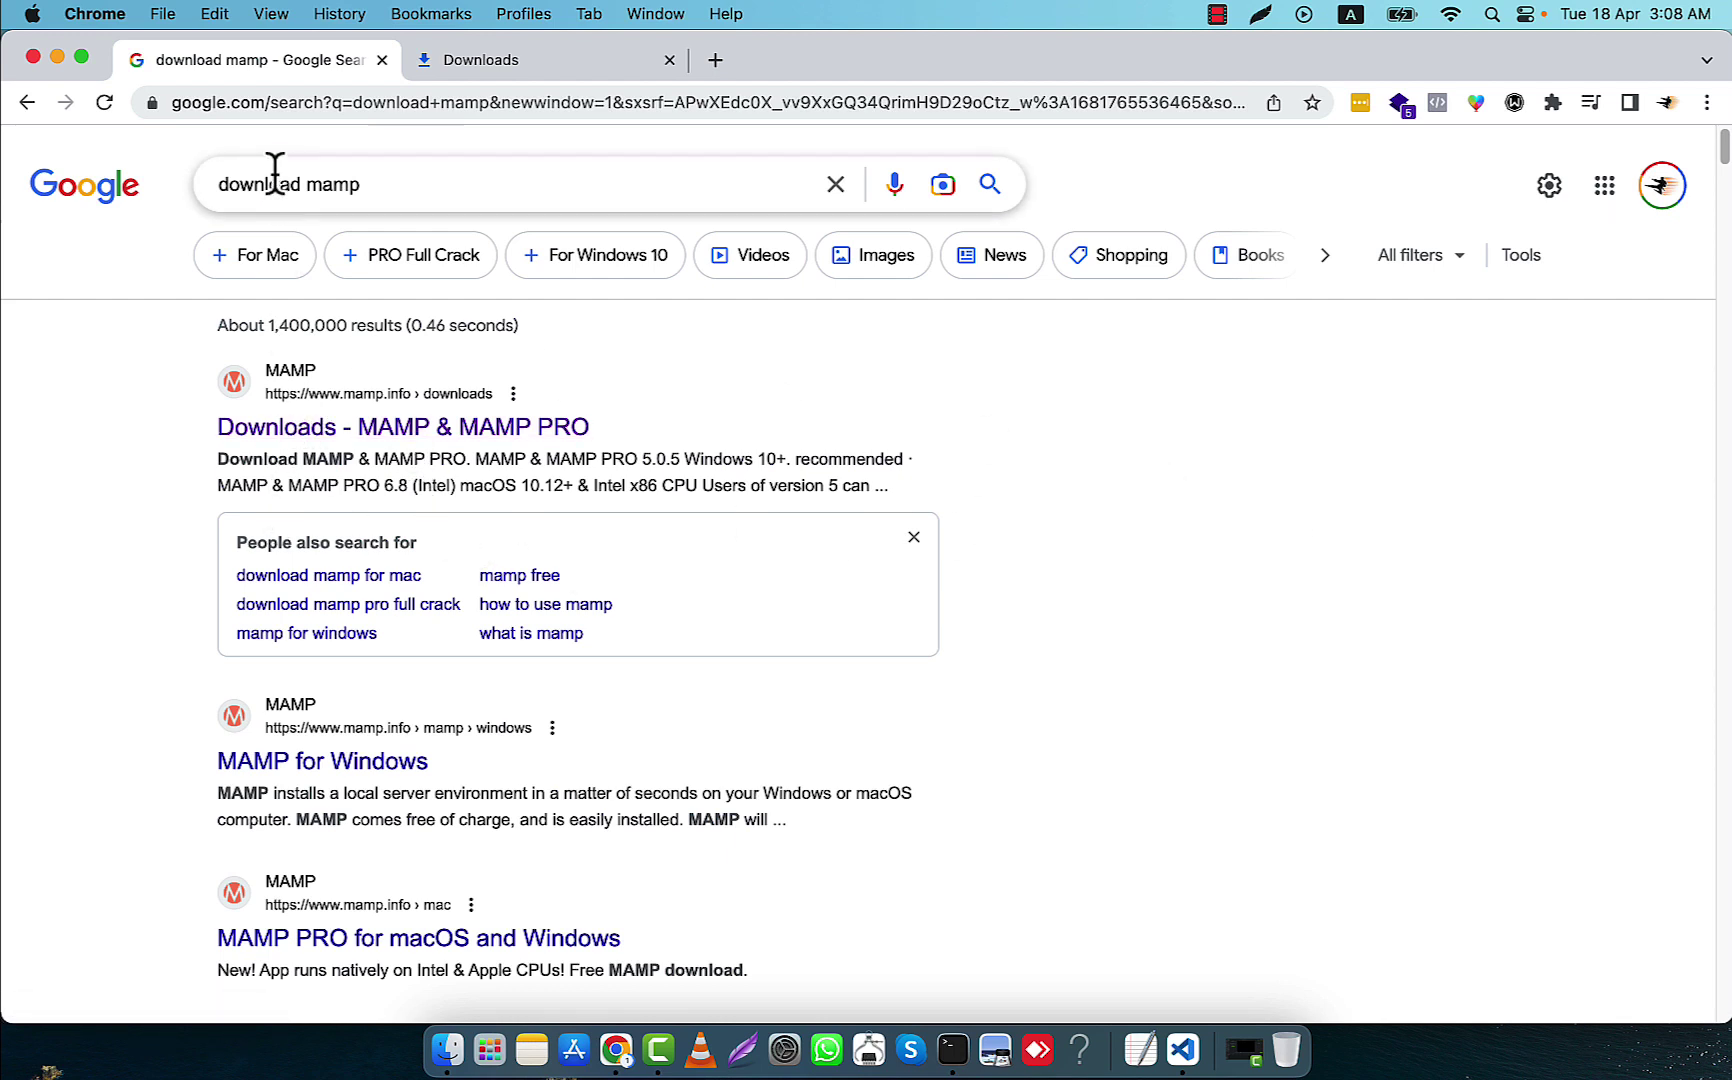
Edit the Google query to 'download mamp' and dismiss the suggestions dropdown
drag(216, 184, 363, 184)
click(394, 184)
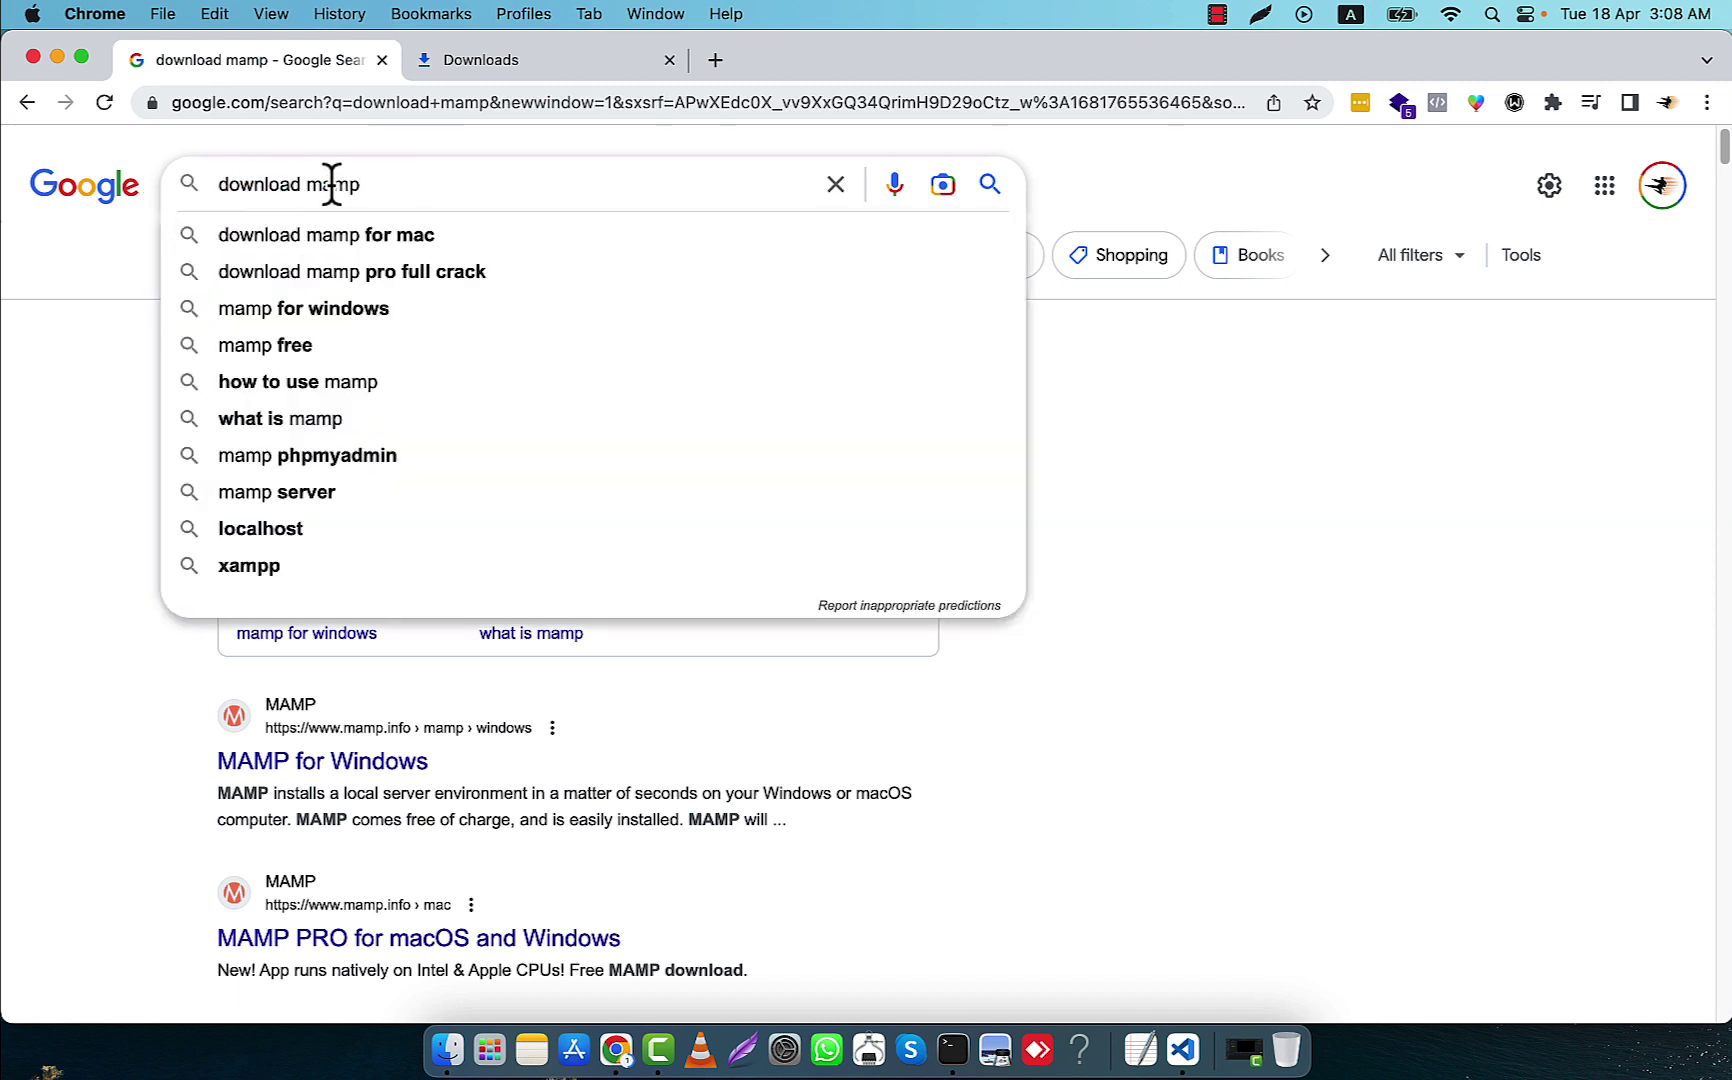
click(1400, 737)
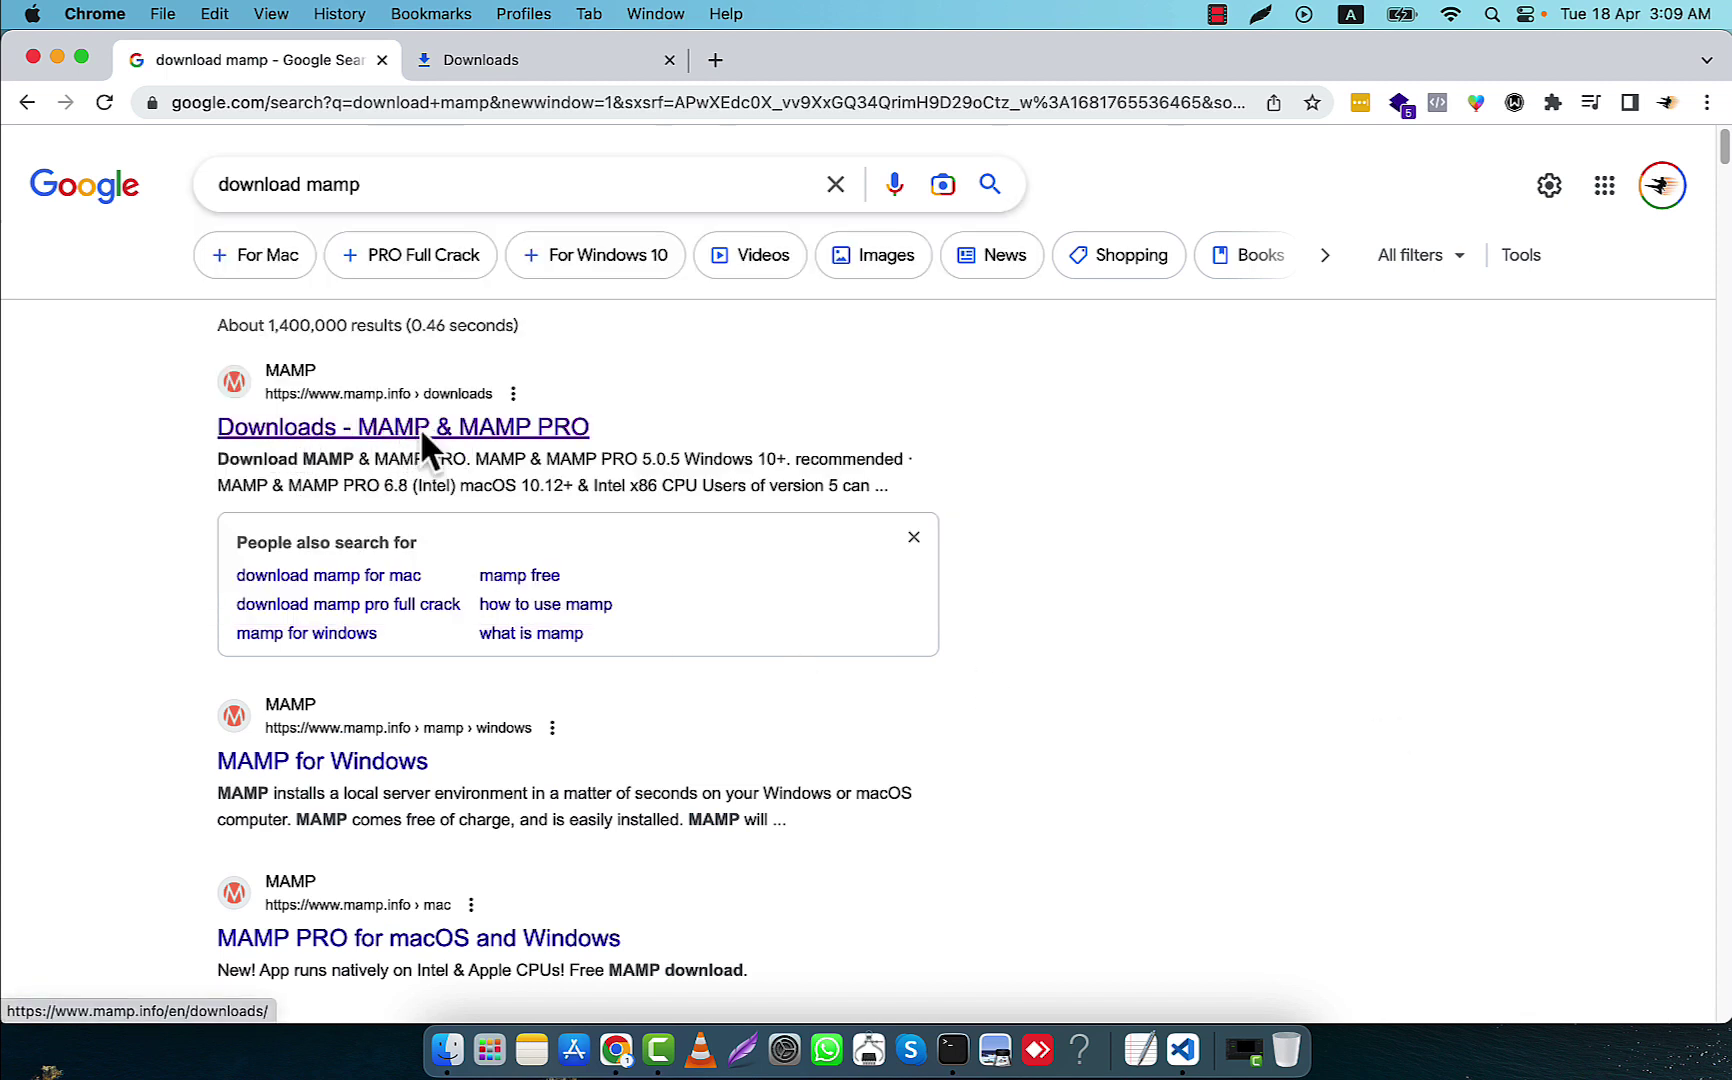
Open the MAMP downloads result and go to the MAMP product page
click(419, 428)
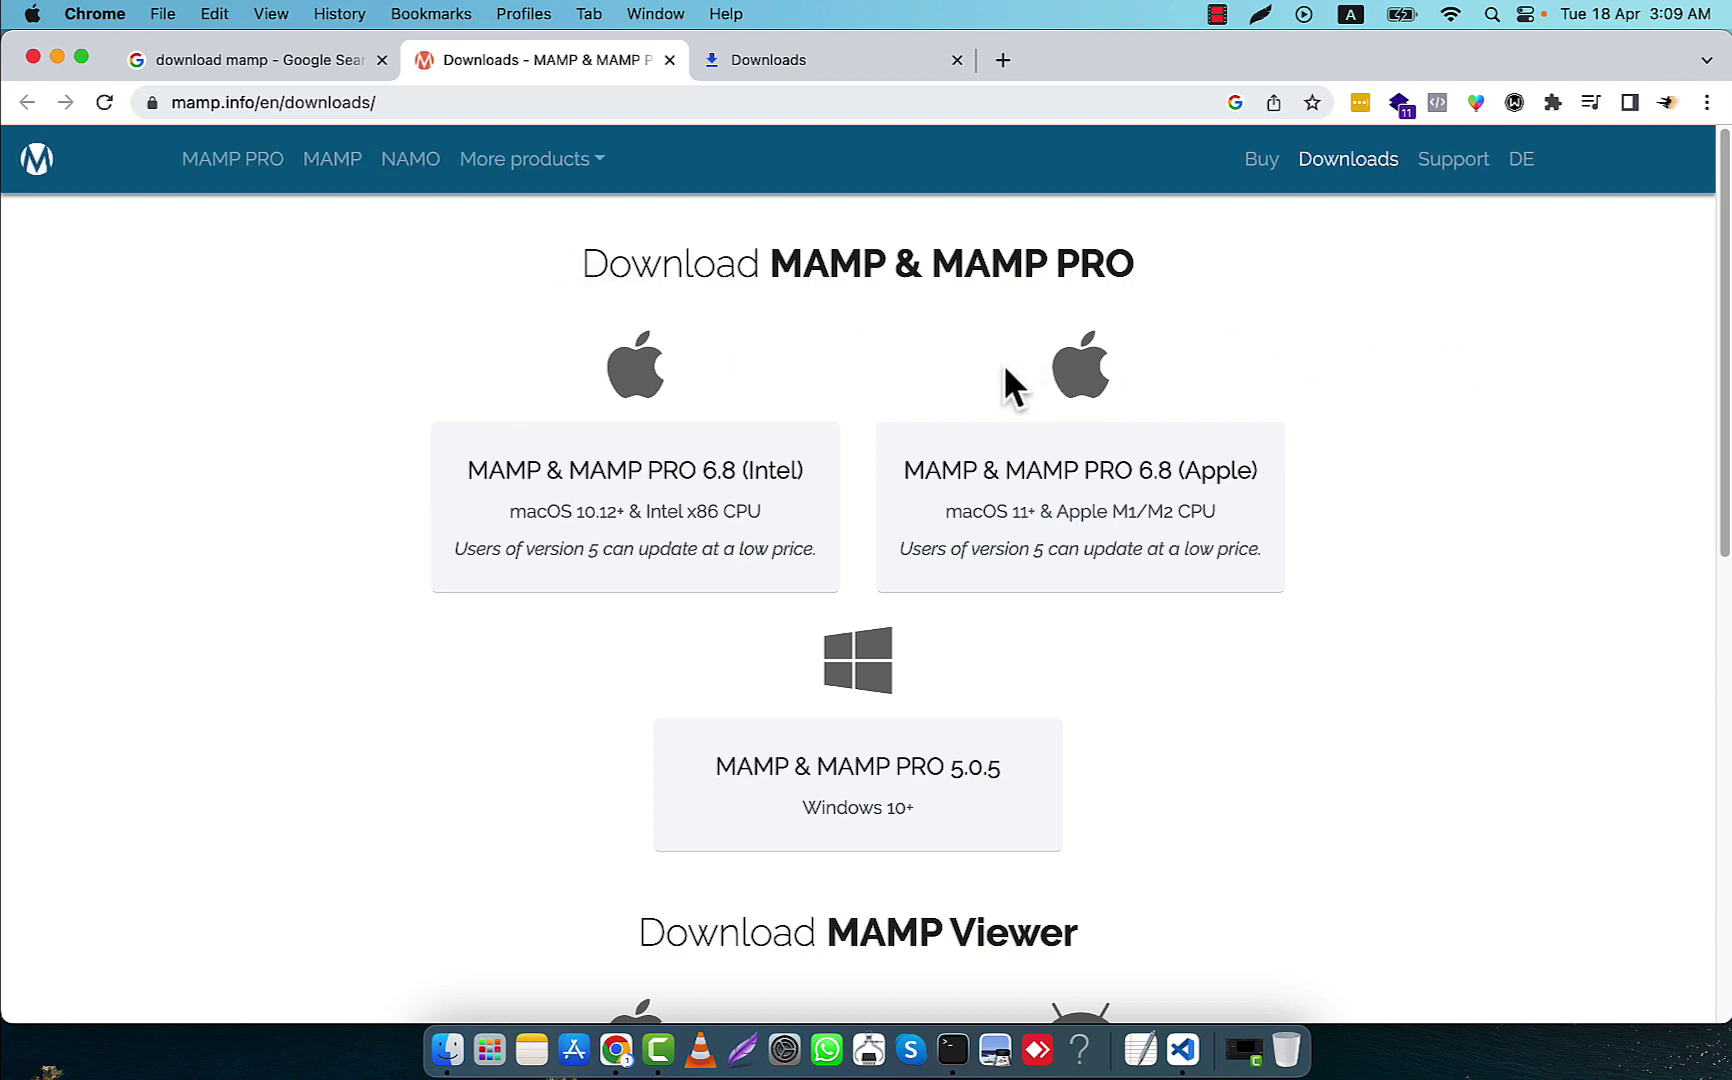
drag(768, 260, 890, 252)
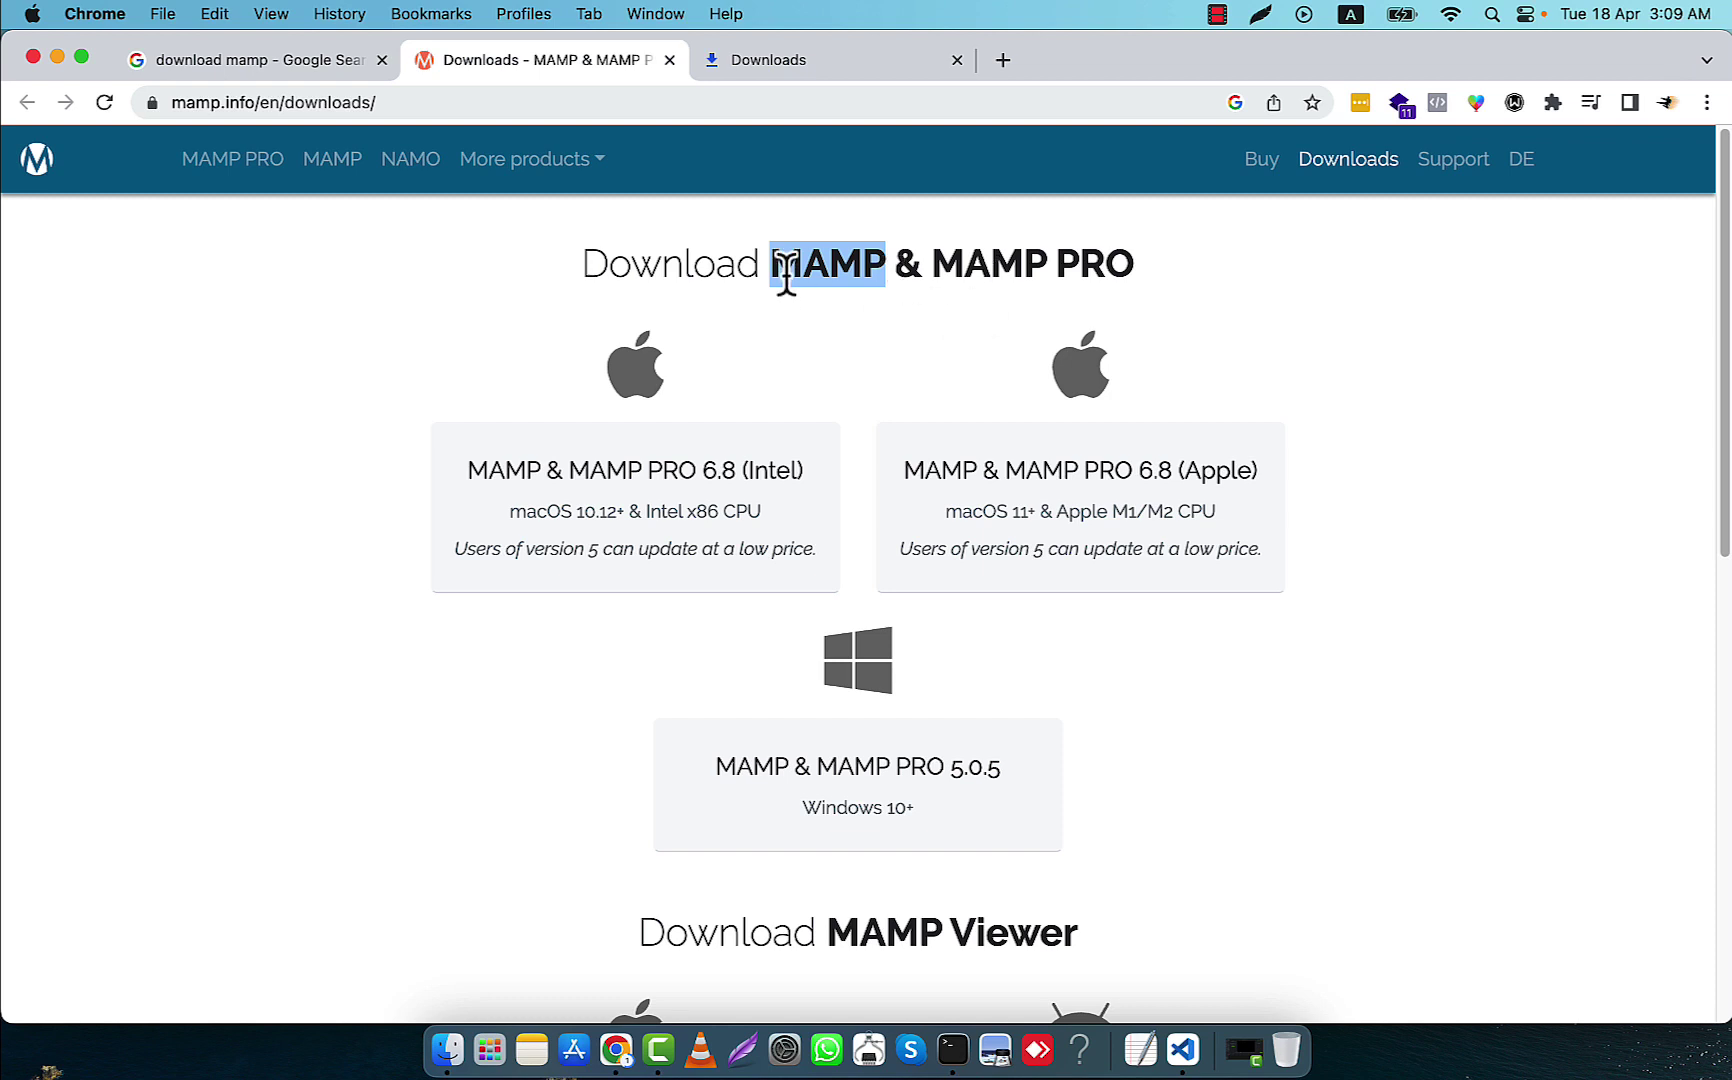
click(333, 176)
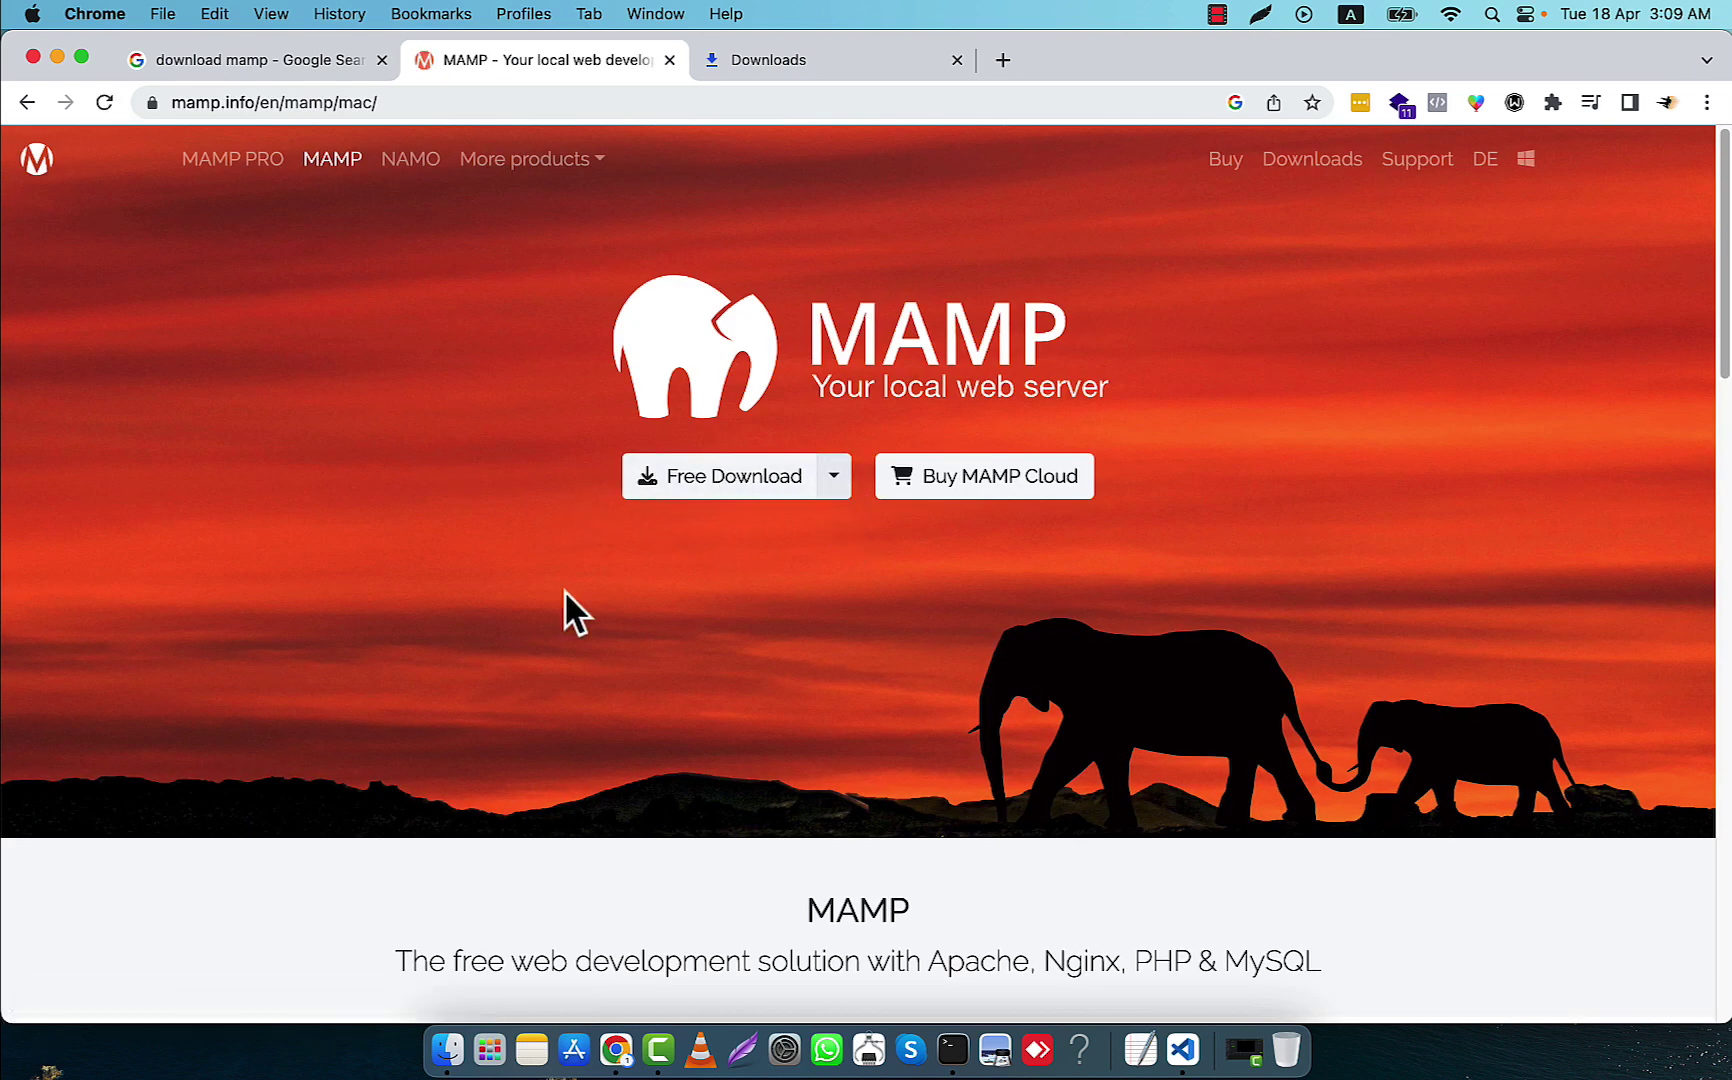
Download MAMP for Mac (Apple), close the NAMO popup, and view Chrome's downloads list
click(834, 488)
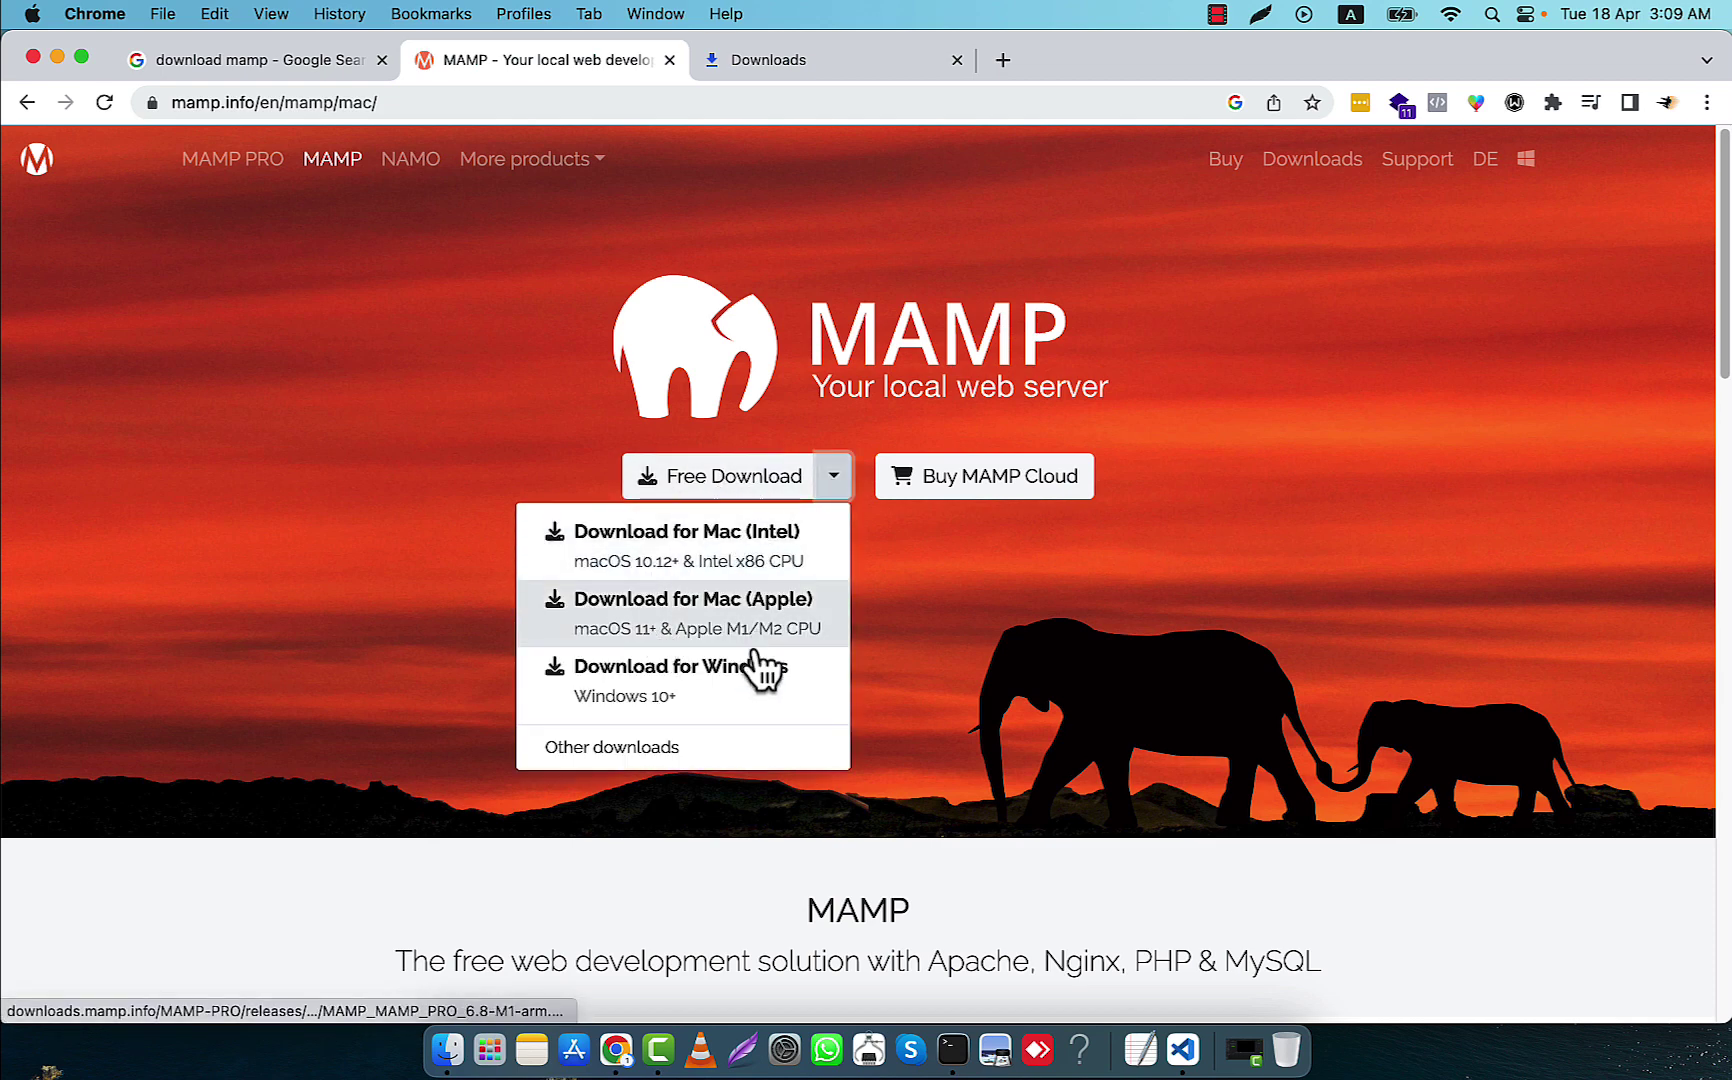
click(712, 626)
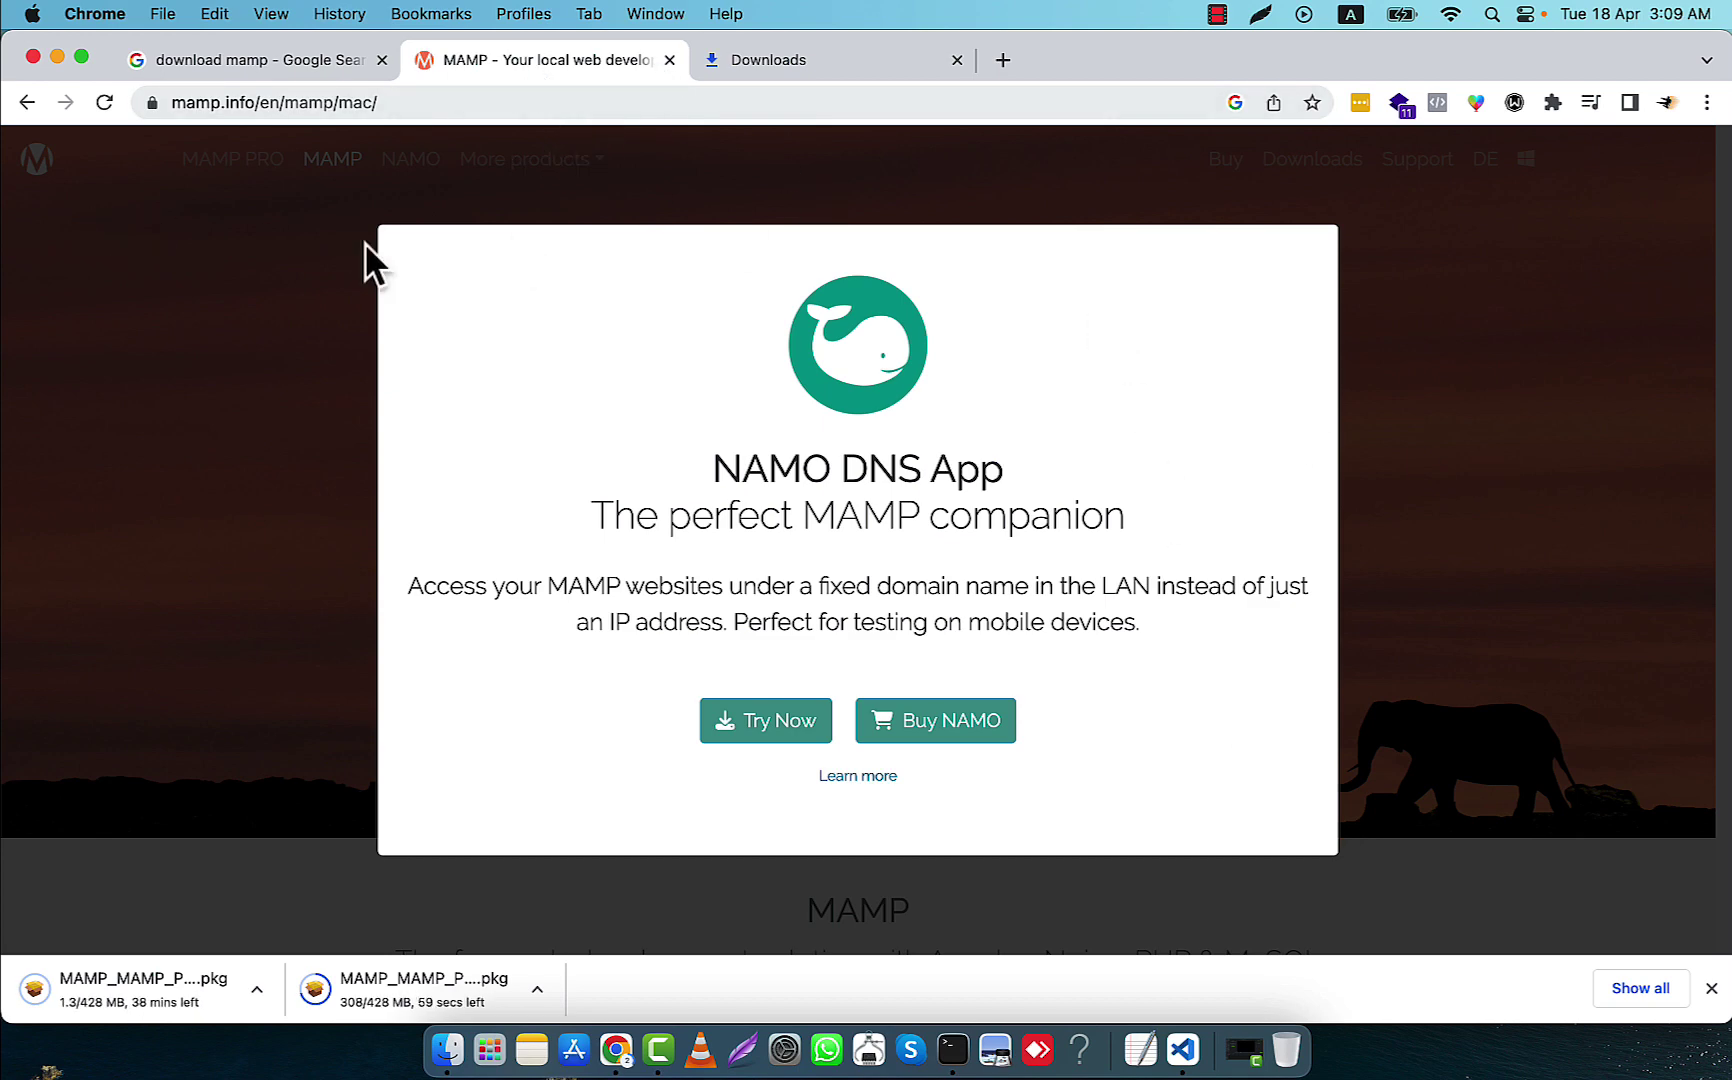
click(1400, 415)
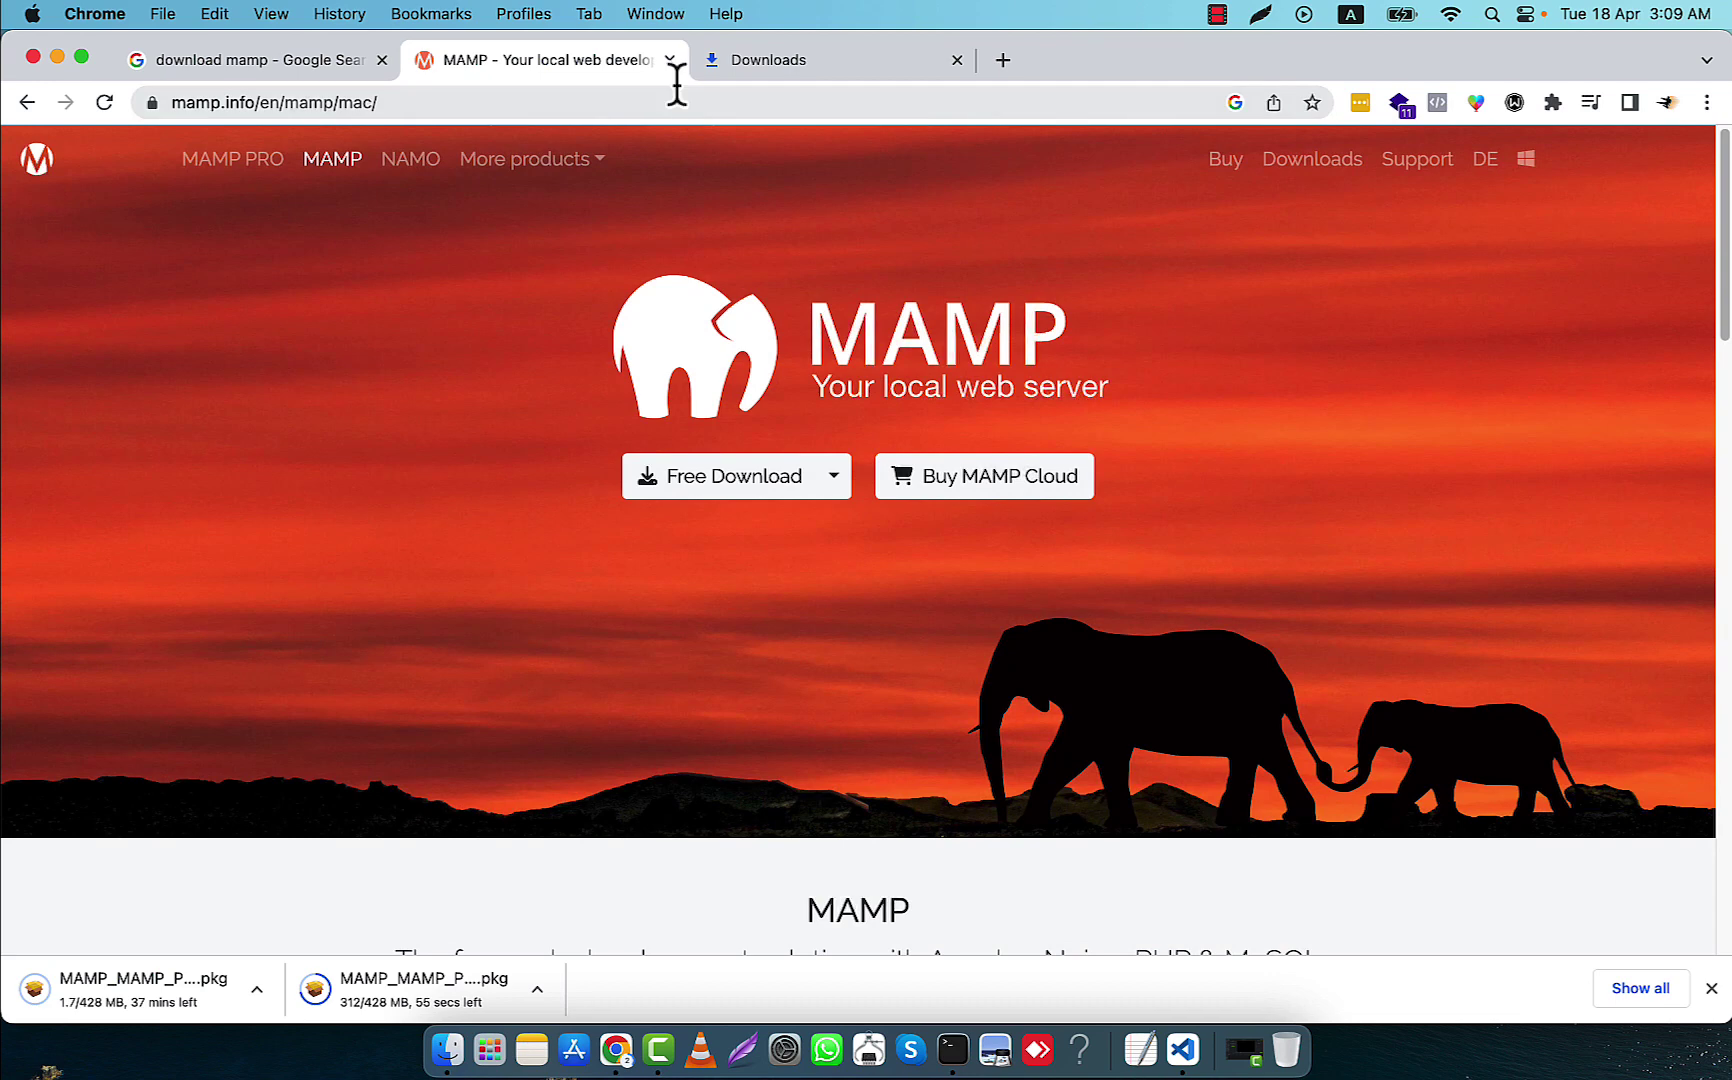
click(742, 58)
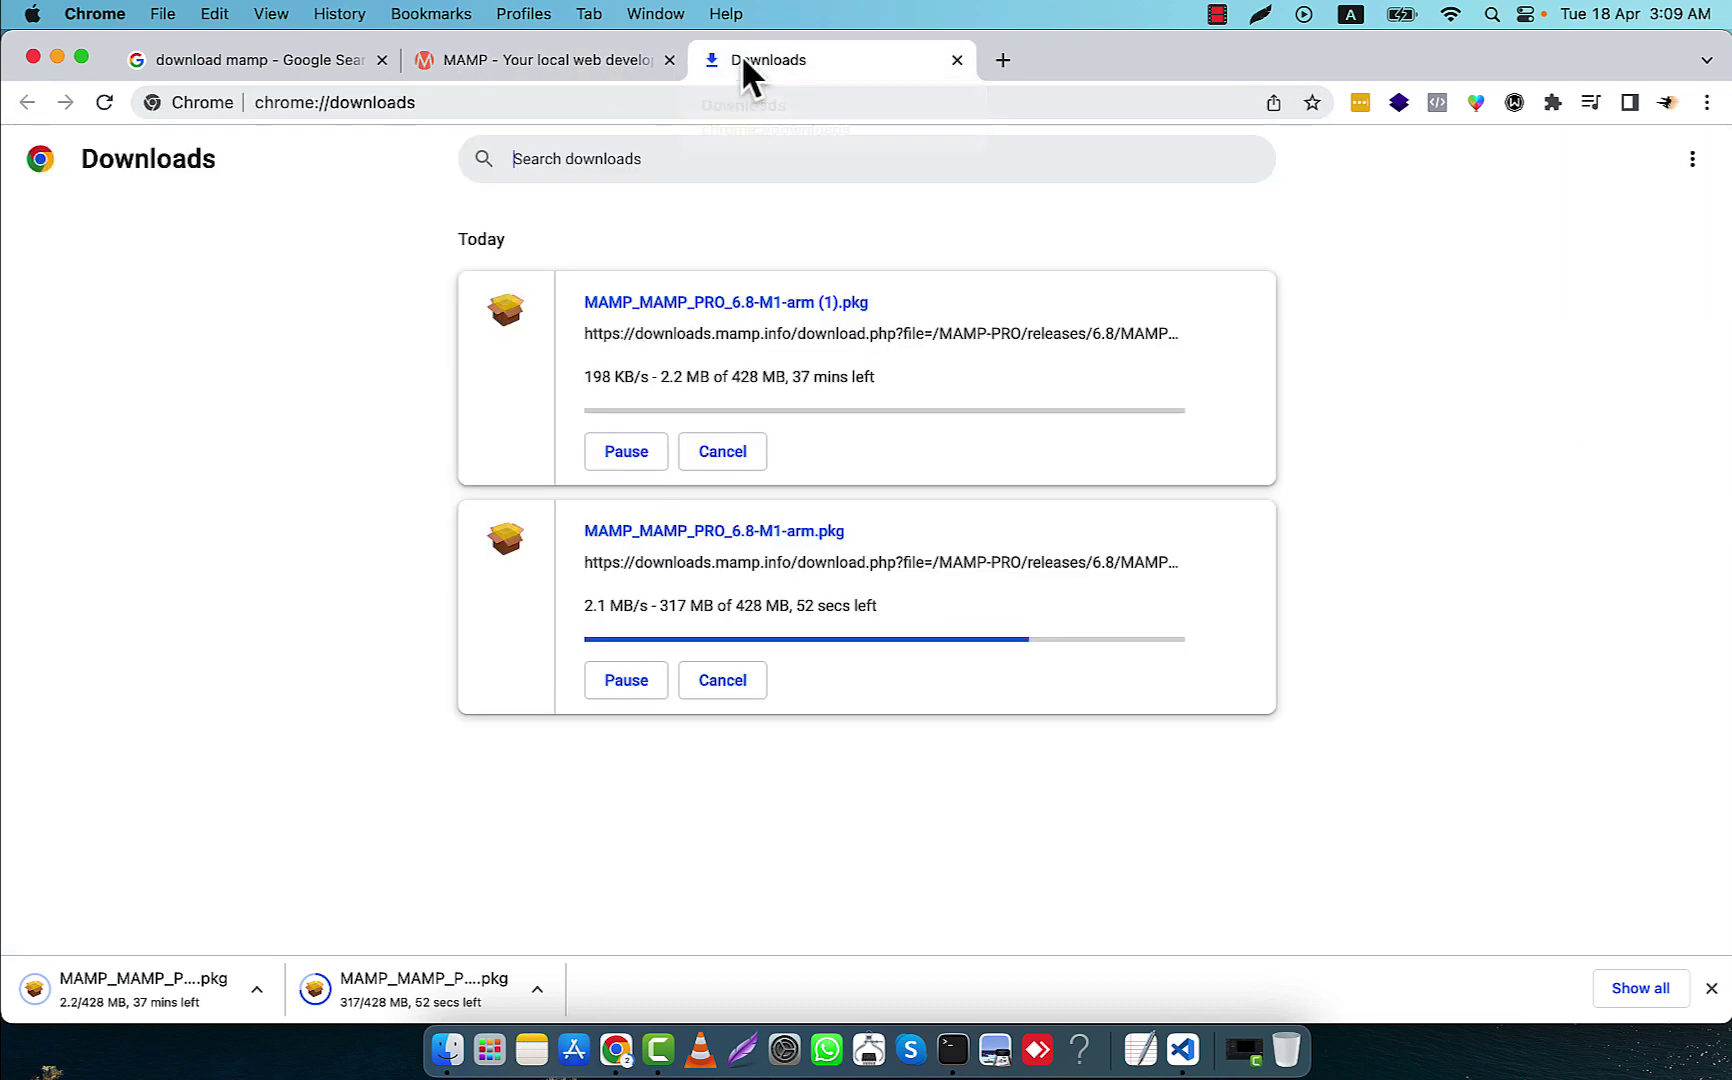
Remove the duplicate download and open MAMP_MAMP_PRO_6.8-M1-arm.pkg from Finder's Downloads folder
click(722, 451)
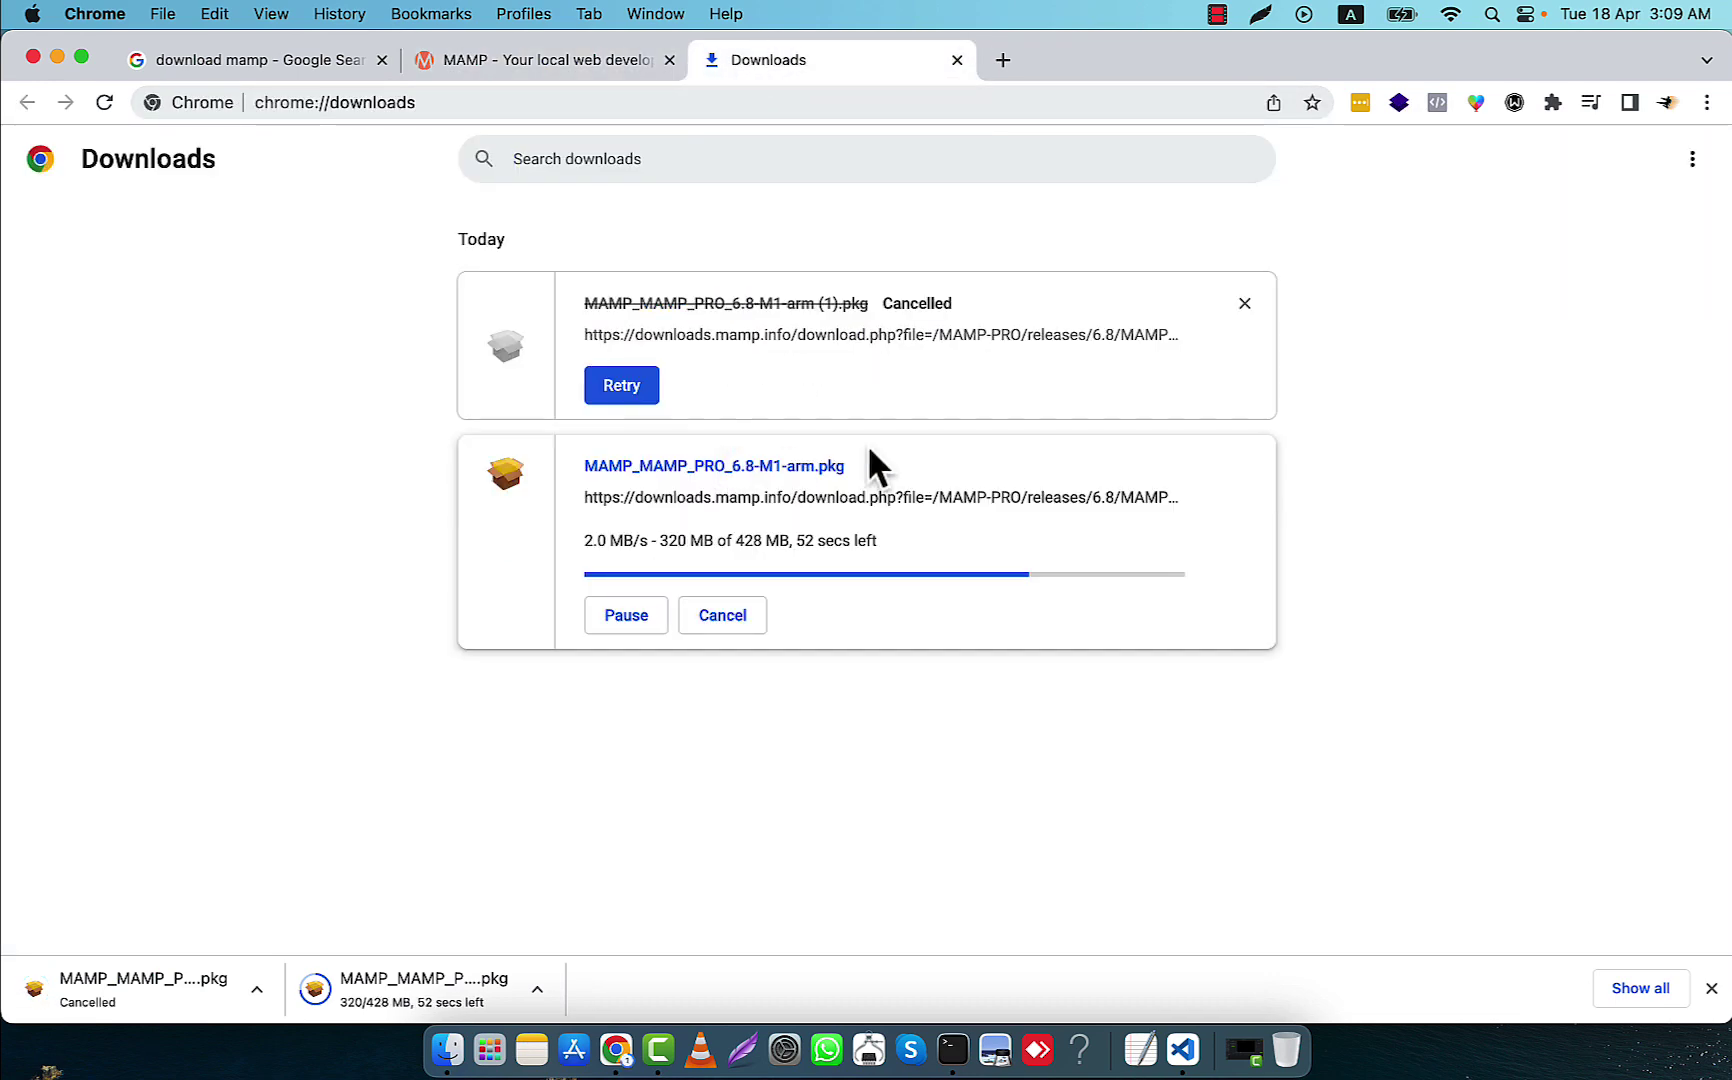
click(1242, 300)
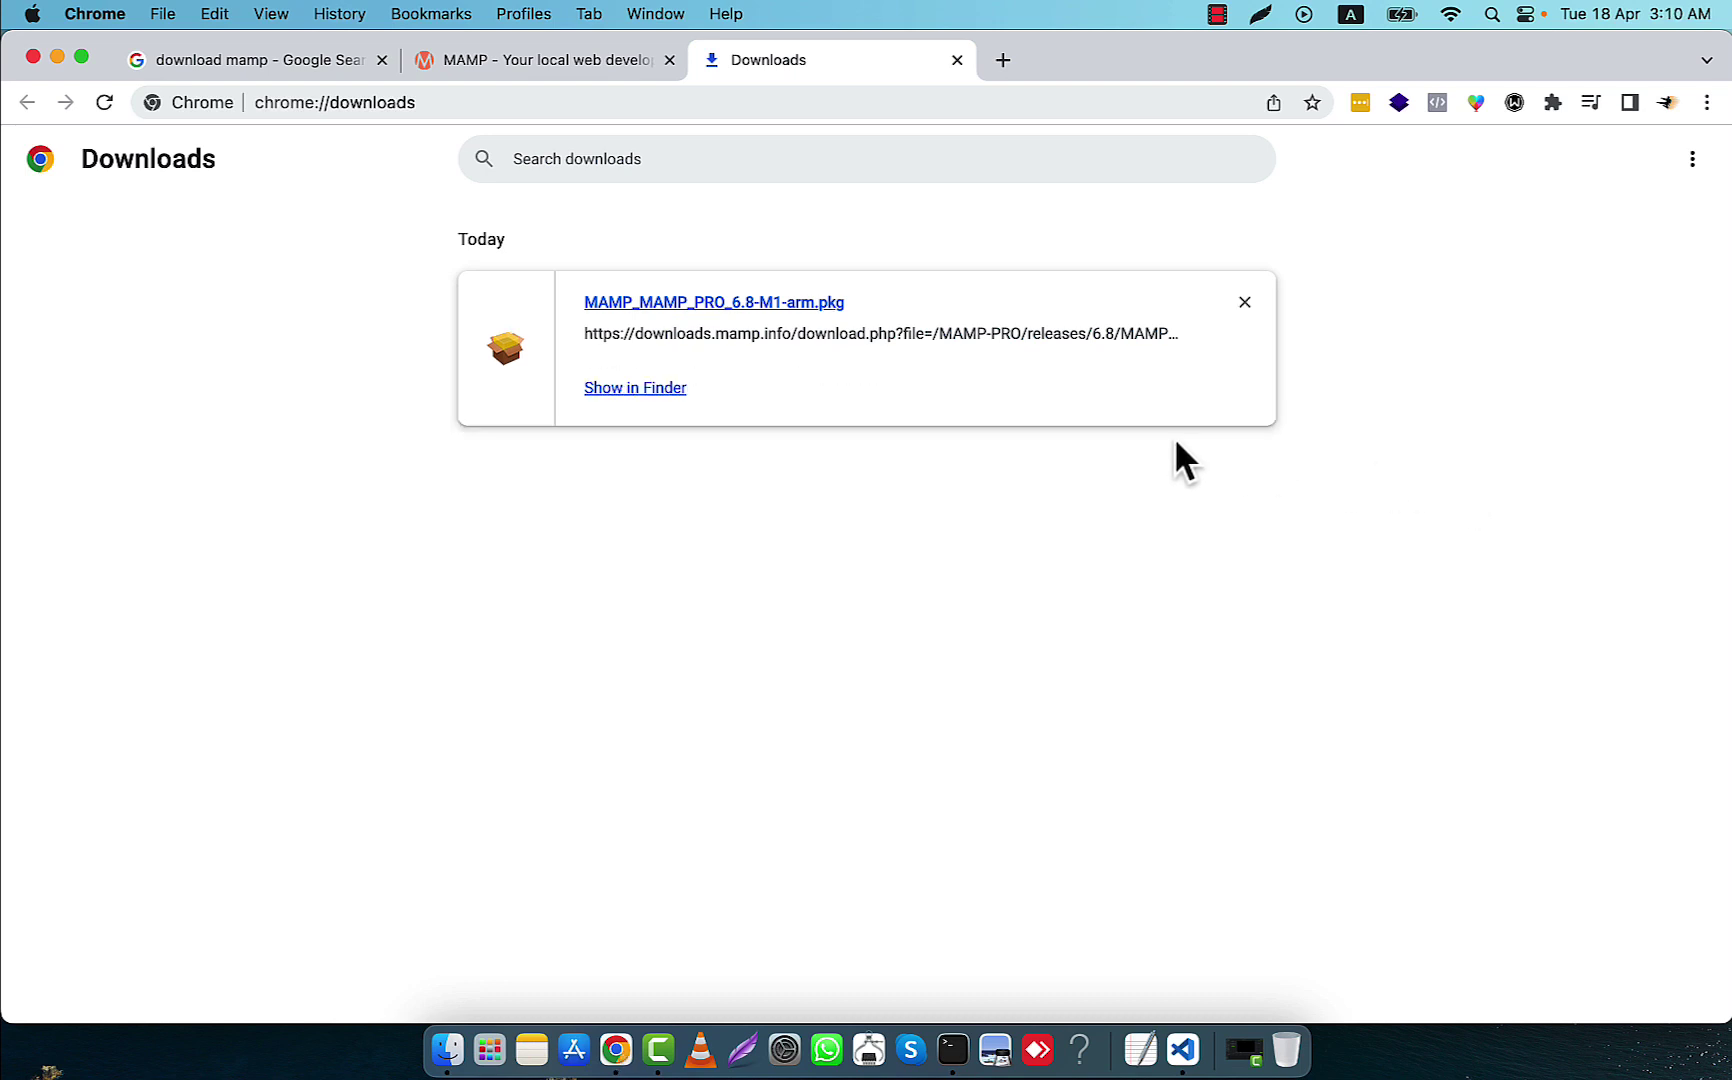
click(628, 389)
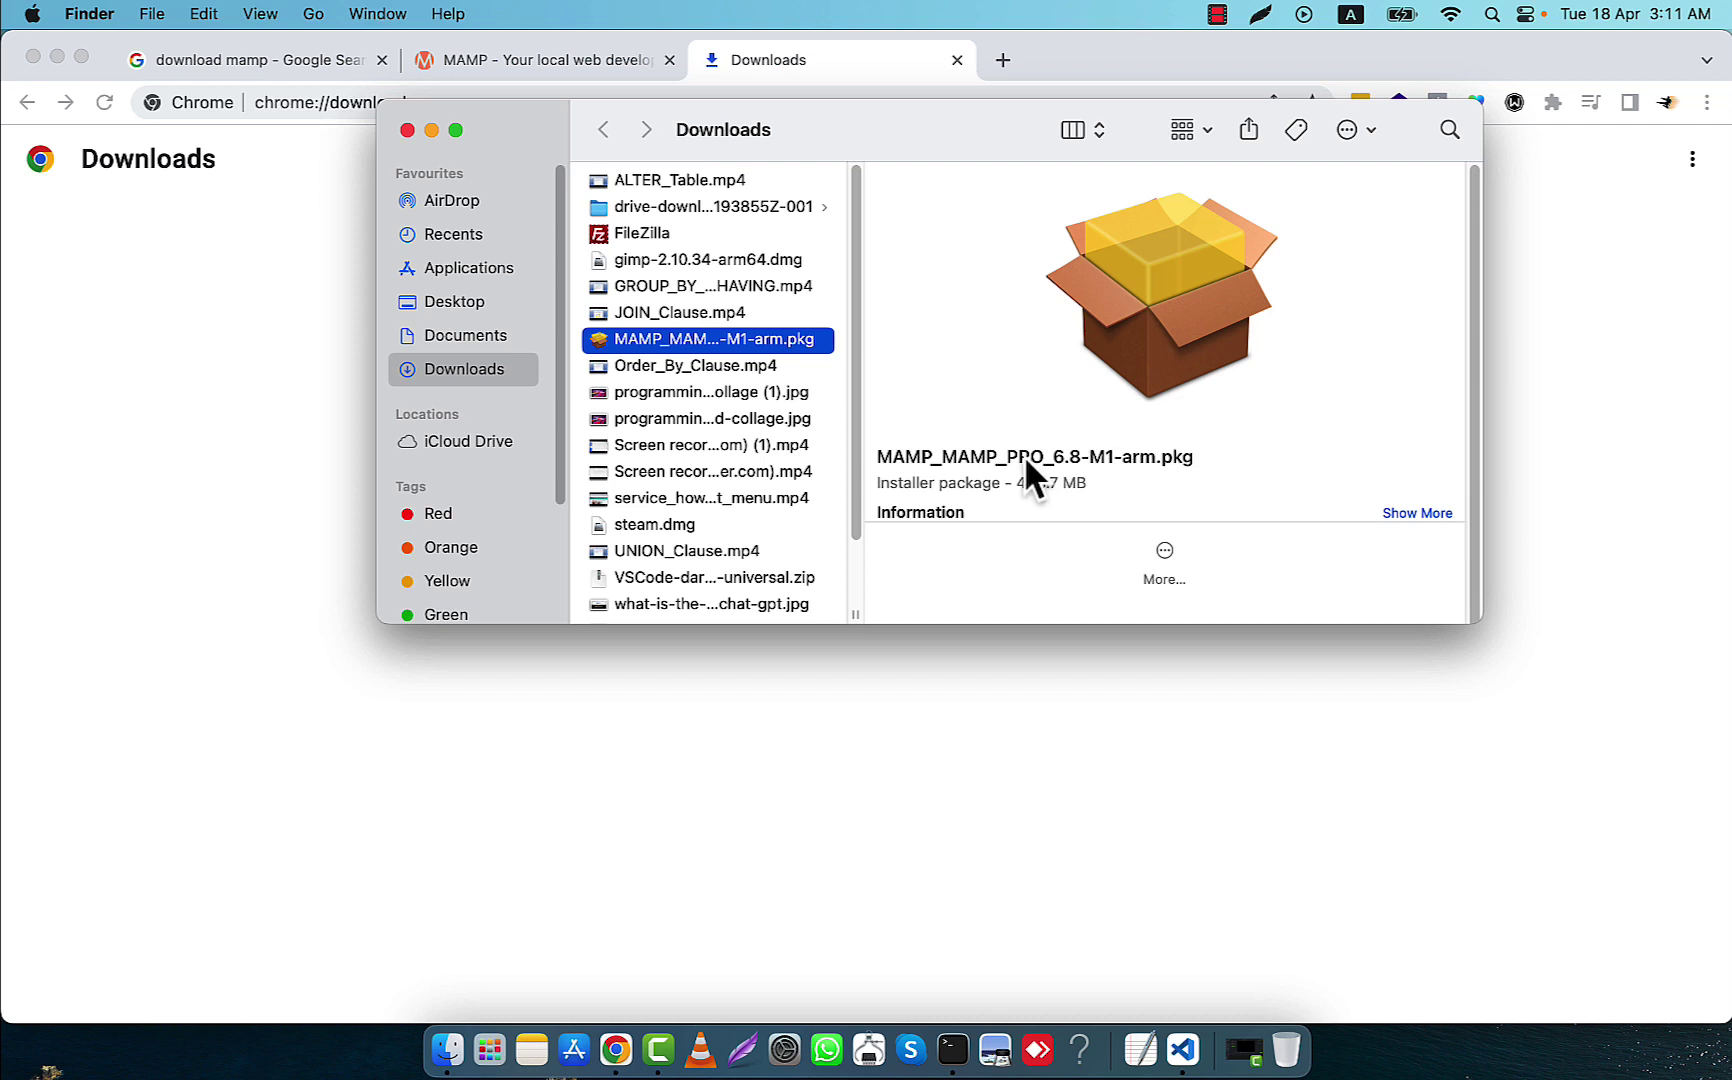
scroll(1068, 440, down, 2)
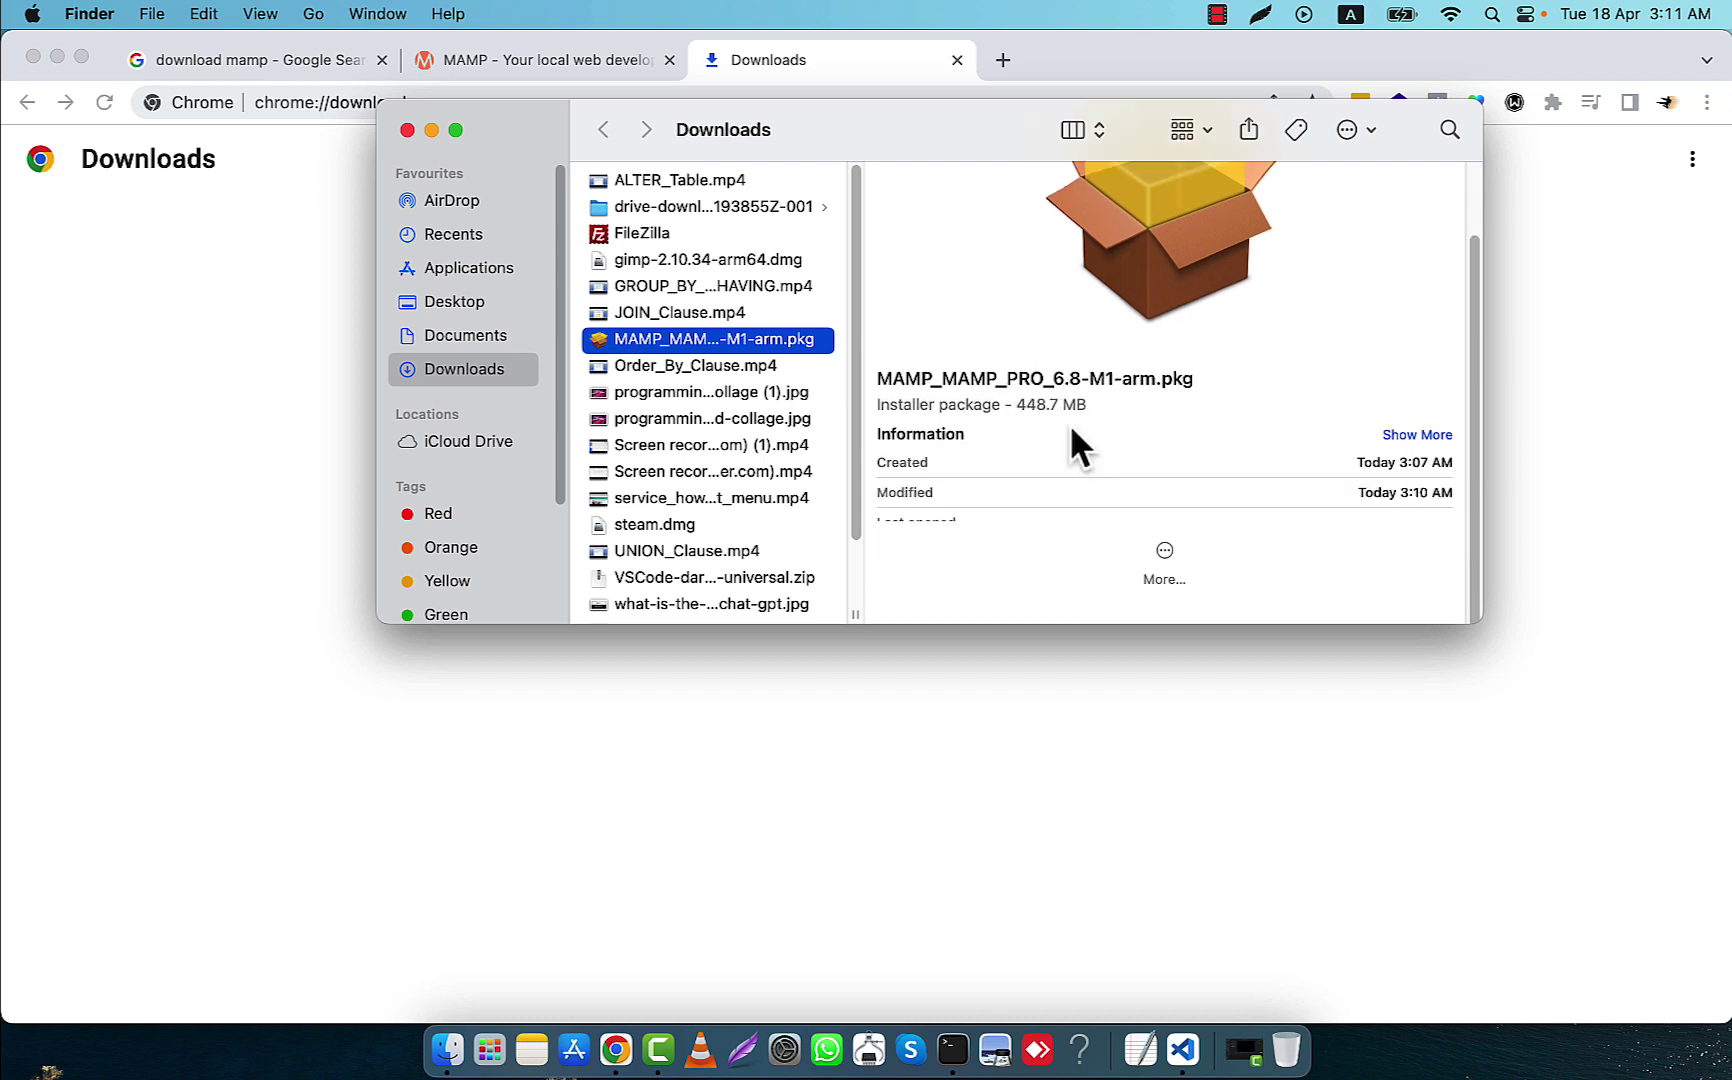
double_click(712, 340)
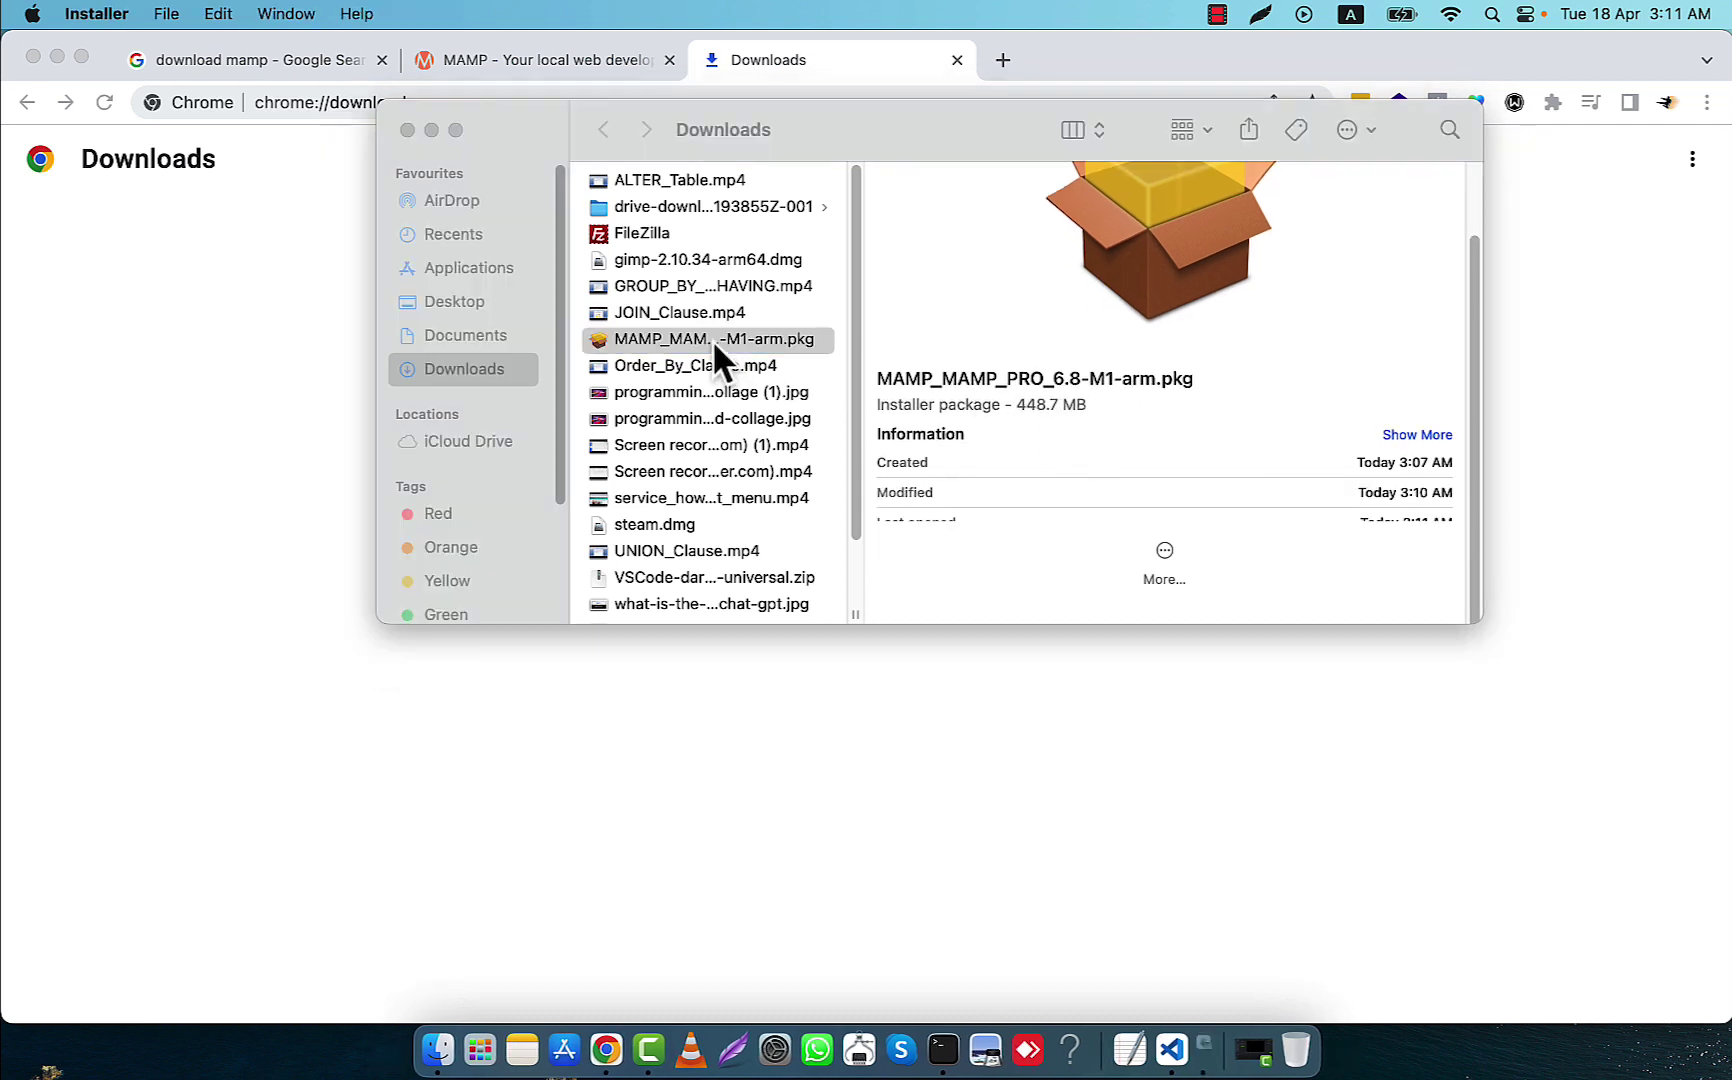
Accept the licence, install MAMP & MAMP PRO 6.8 with the admin password, and keep the package
drag(844, 214, 854, 164)
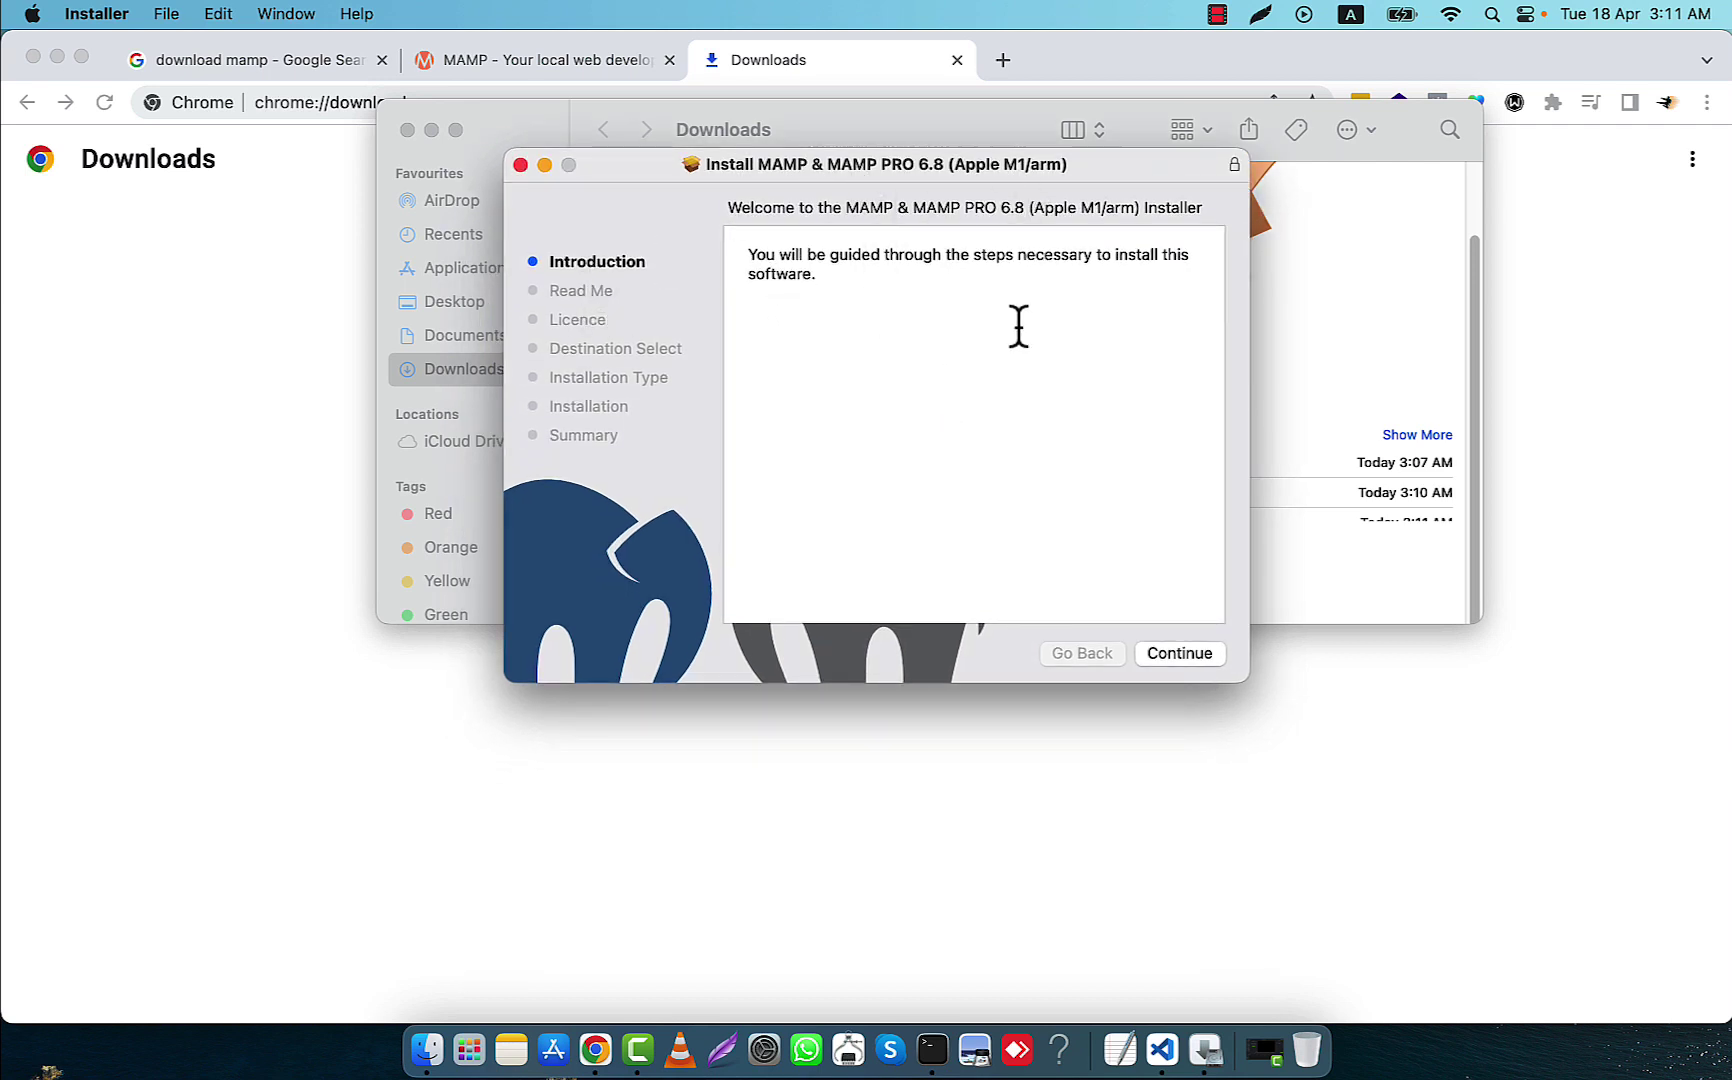
click(1175, 655)
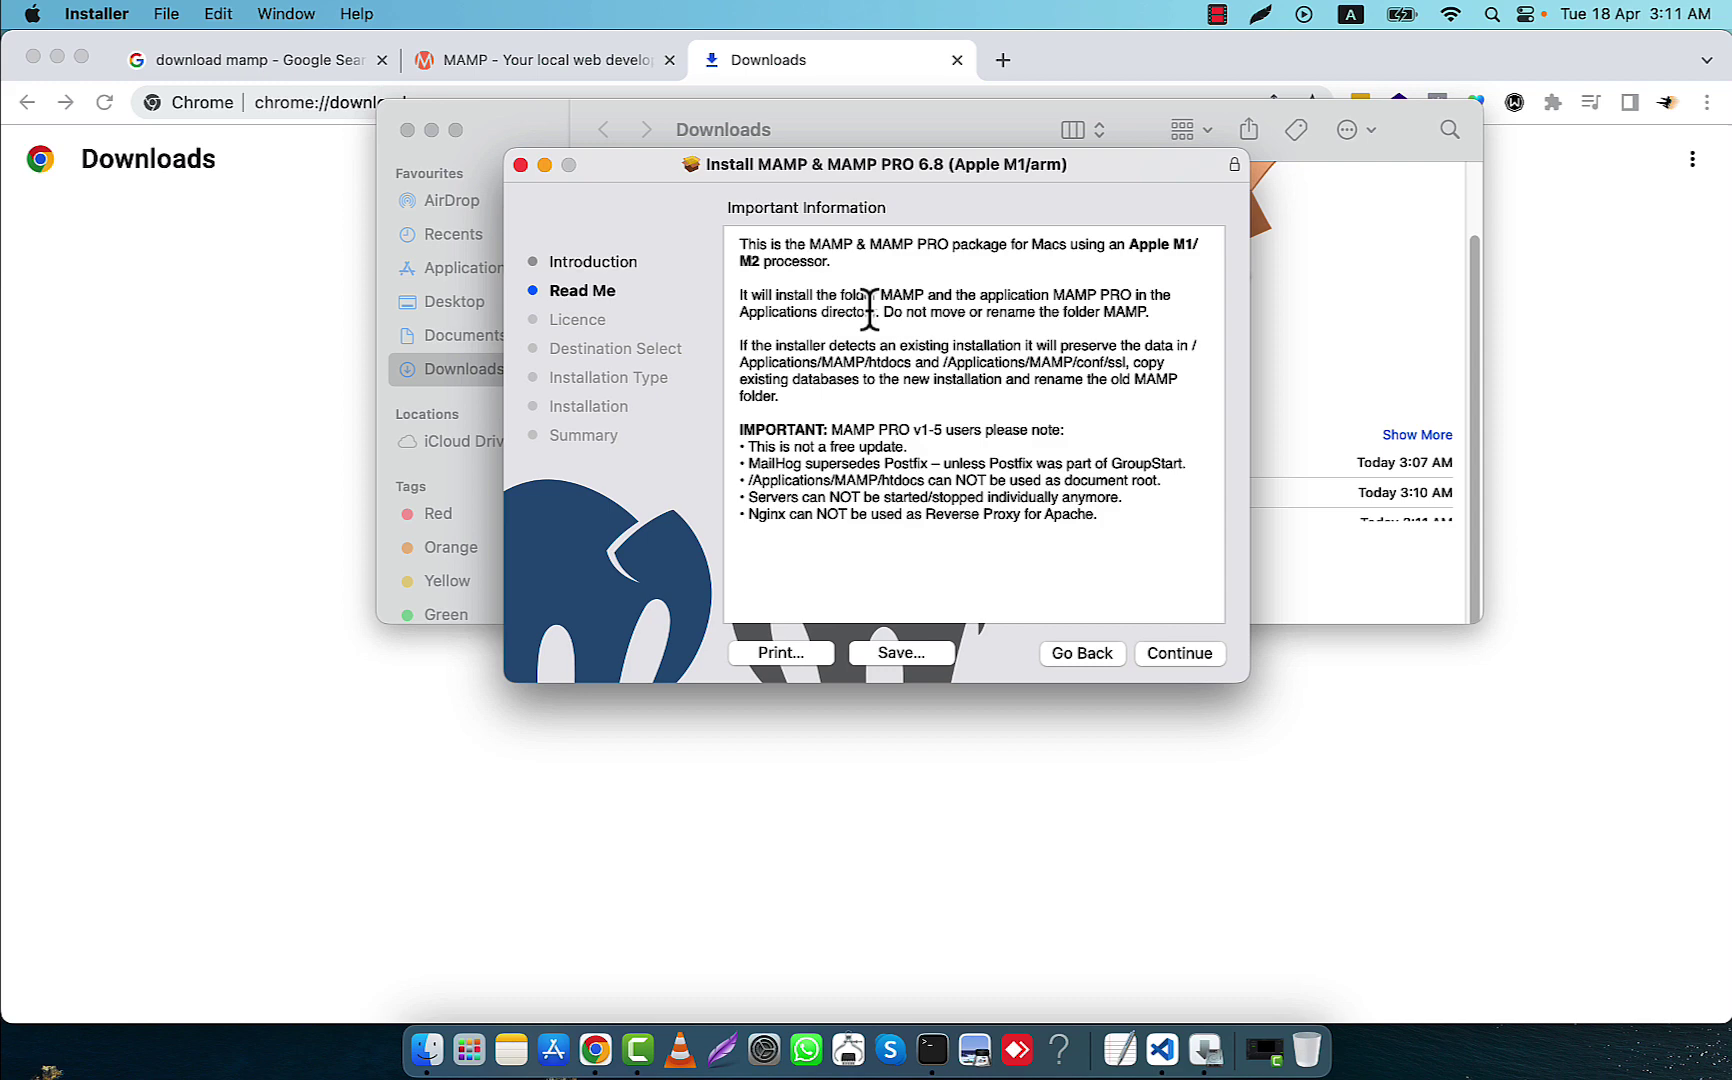
click(1180, 654)
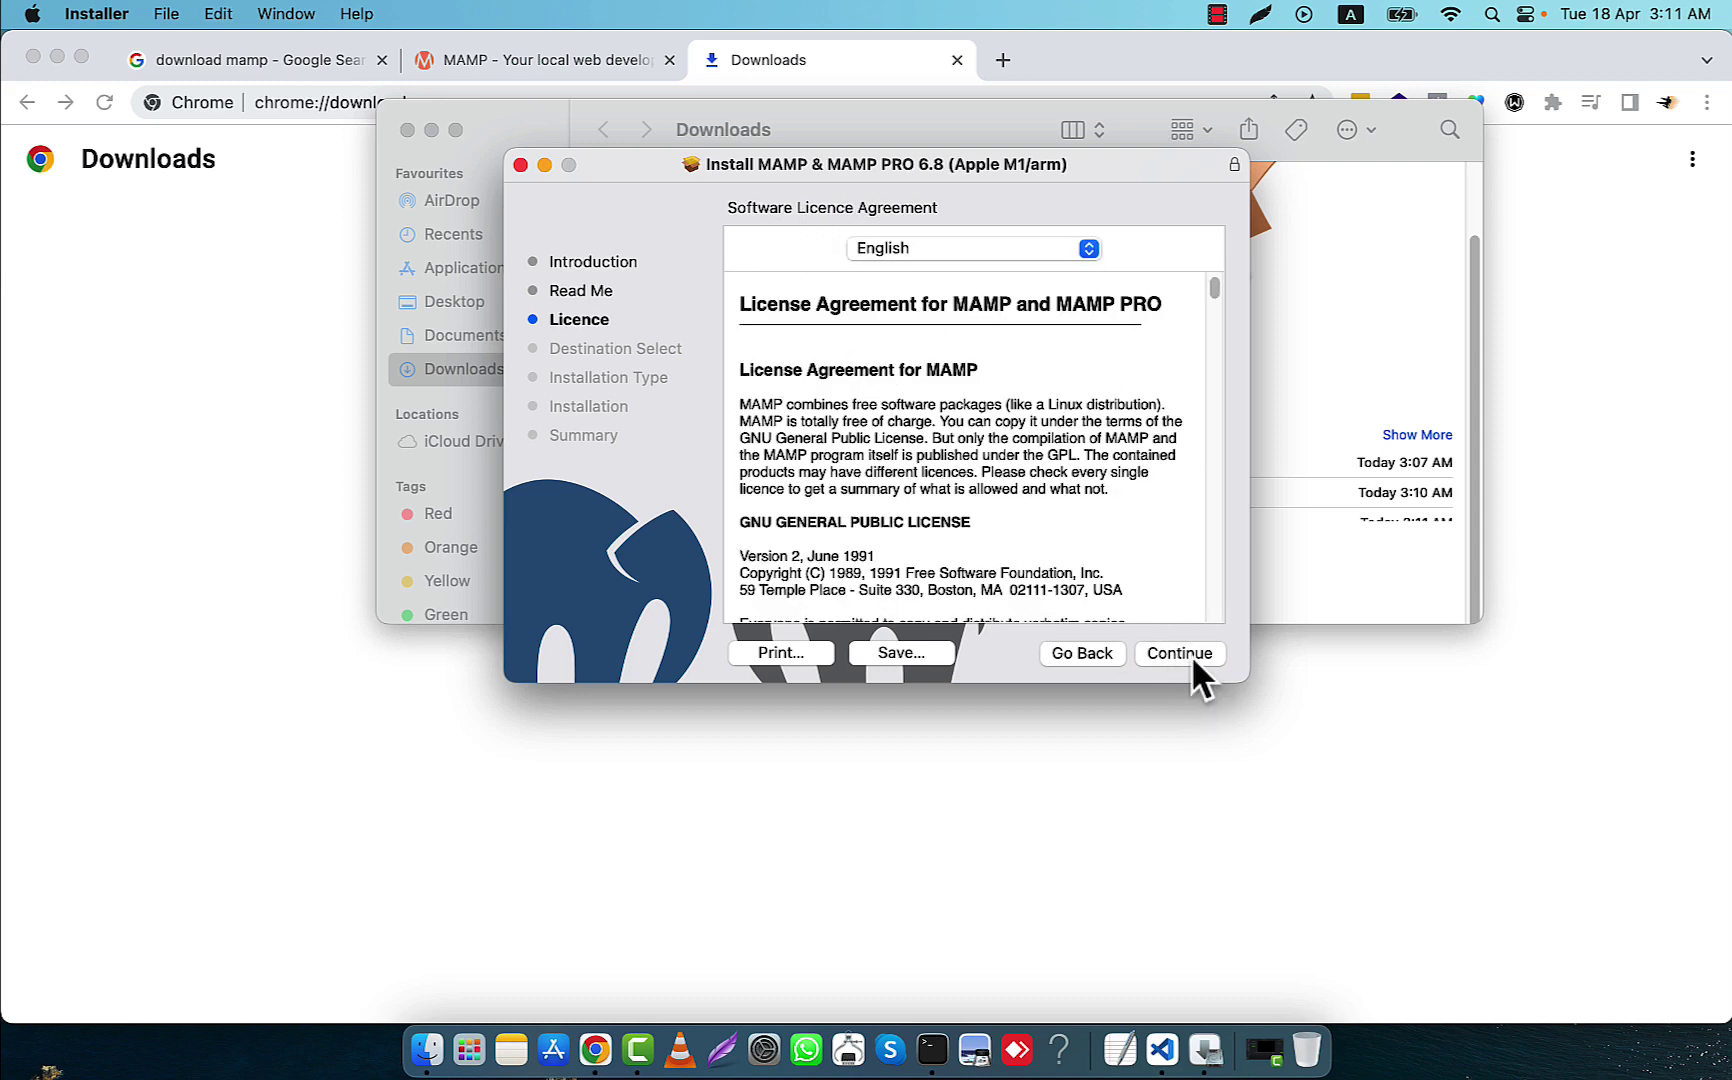
click(1183, 654)
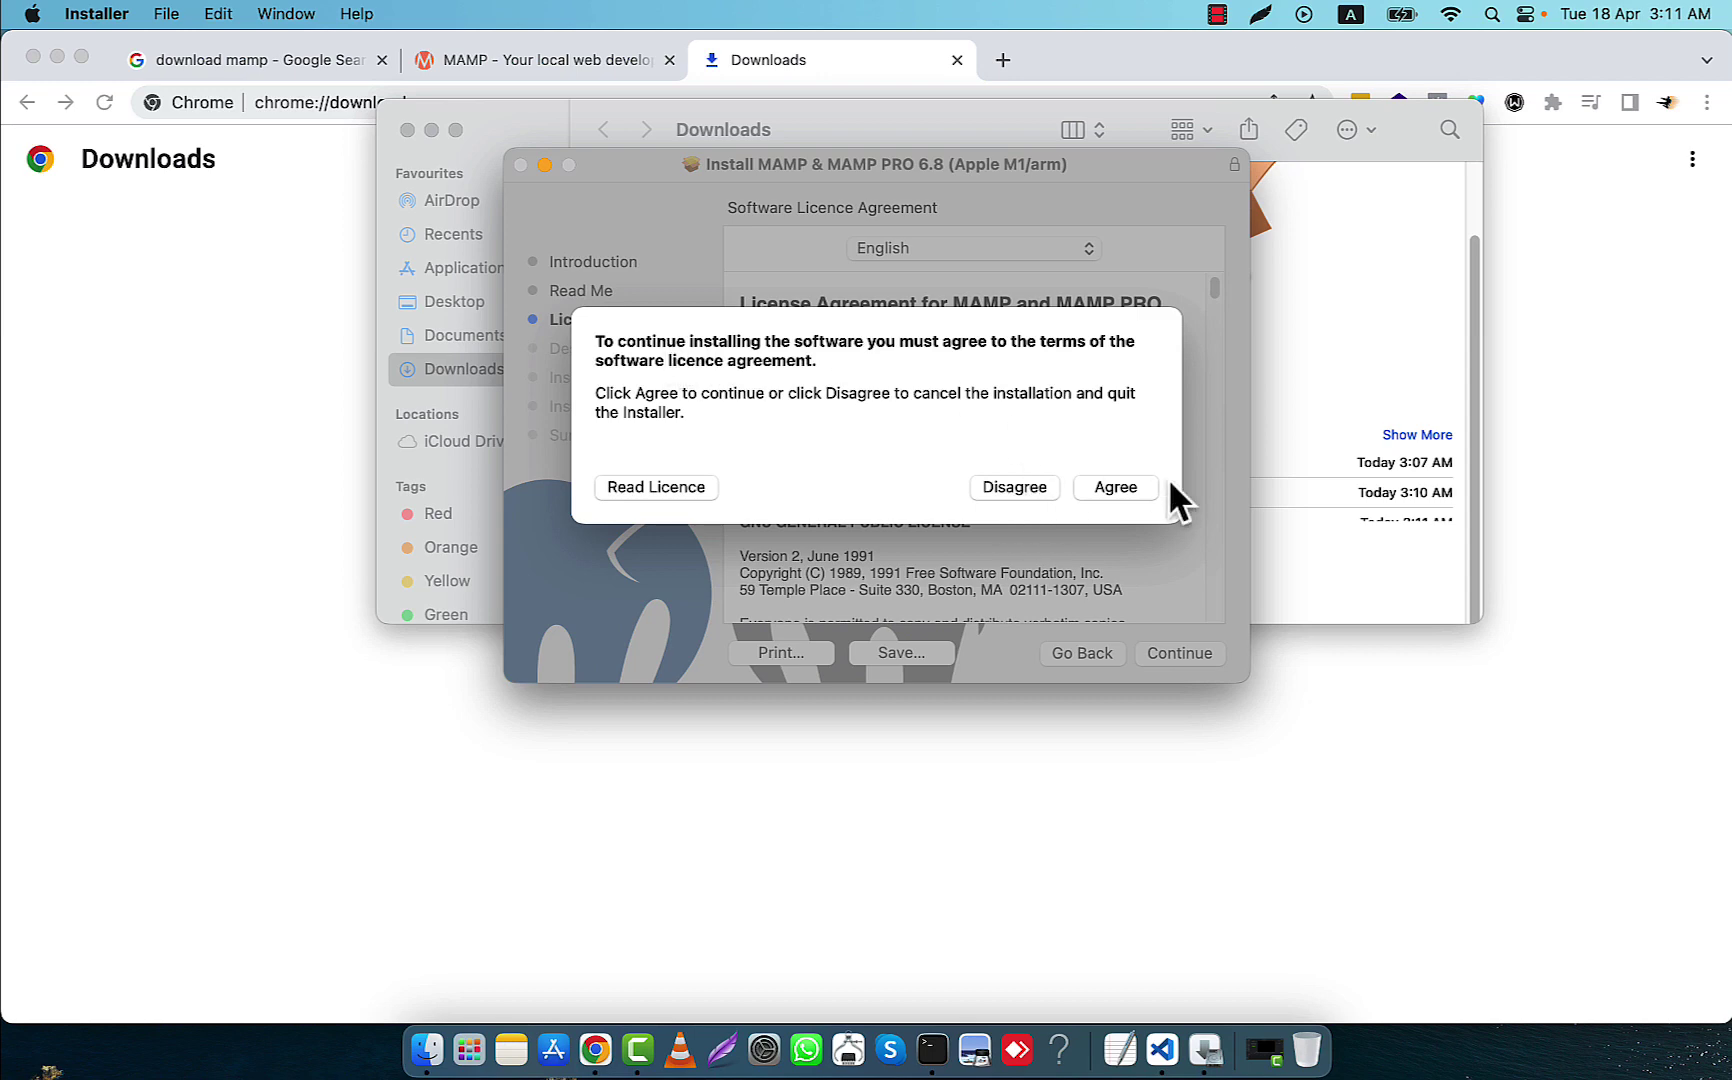
click(1112, 487)
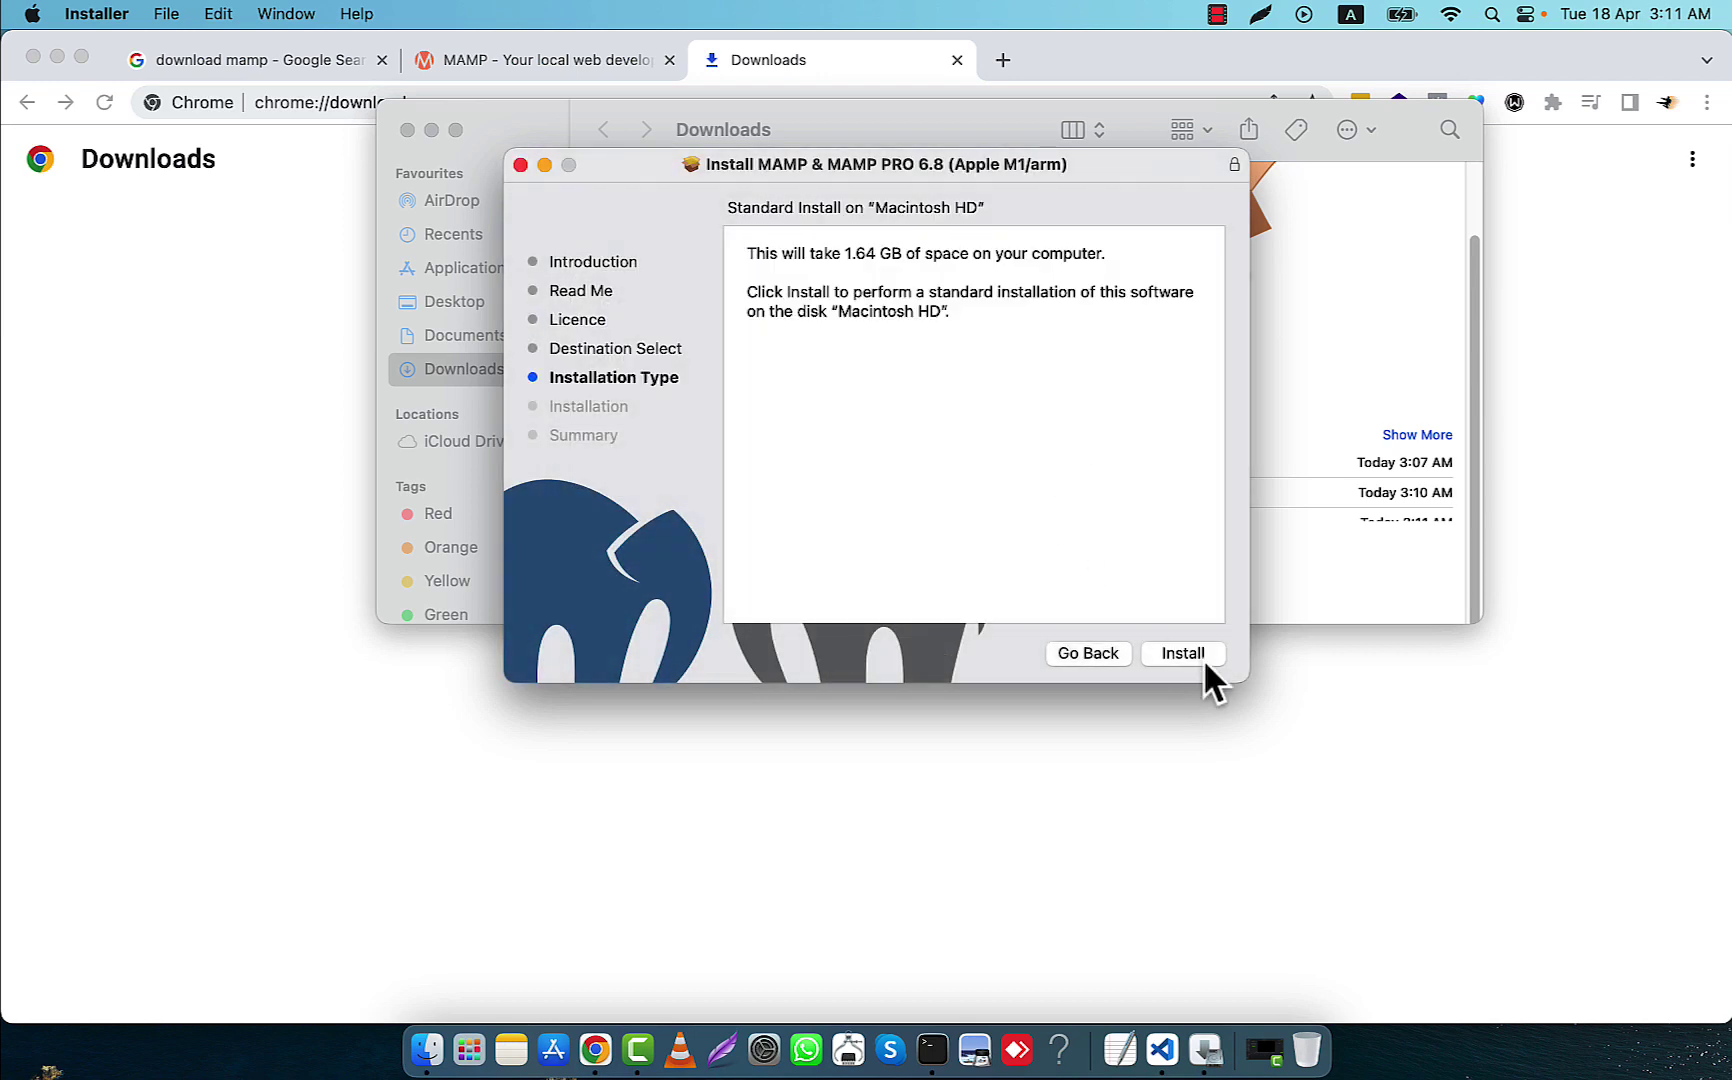
click(1184, 653)
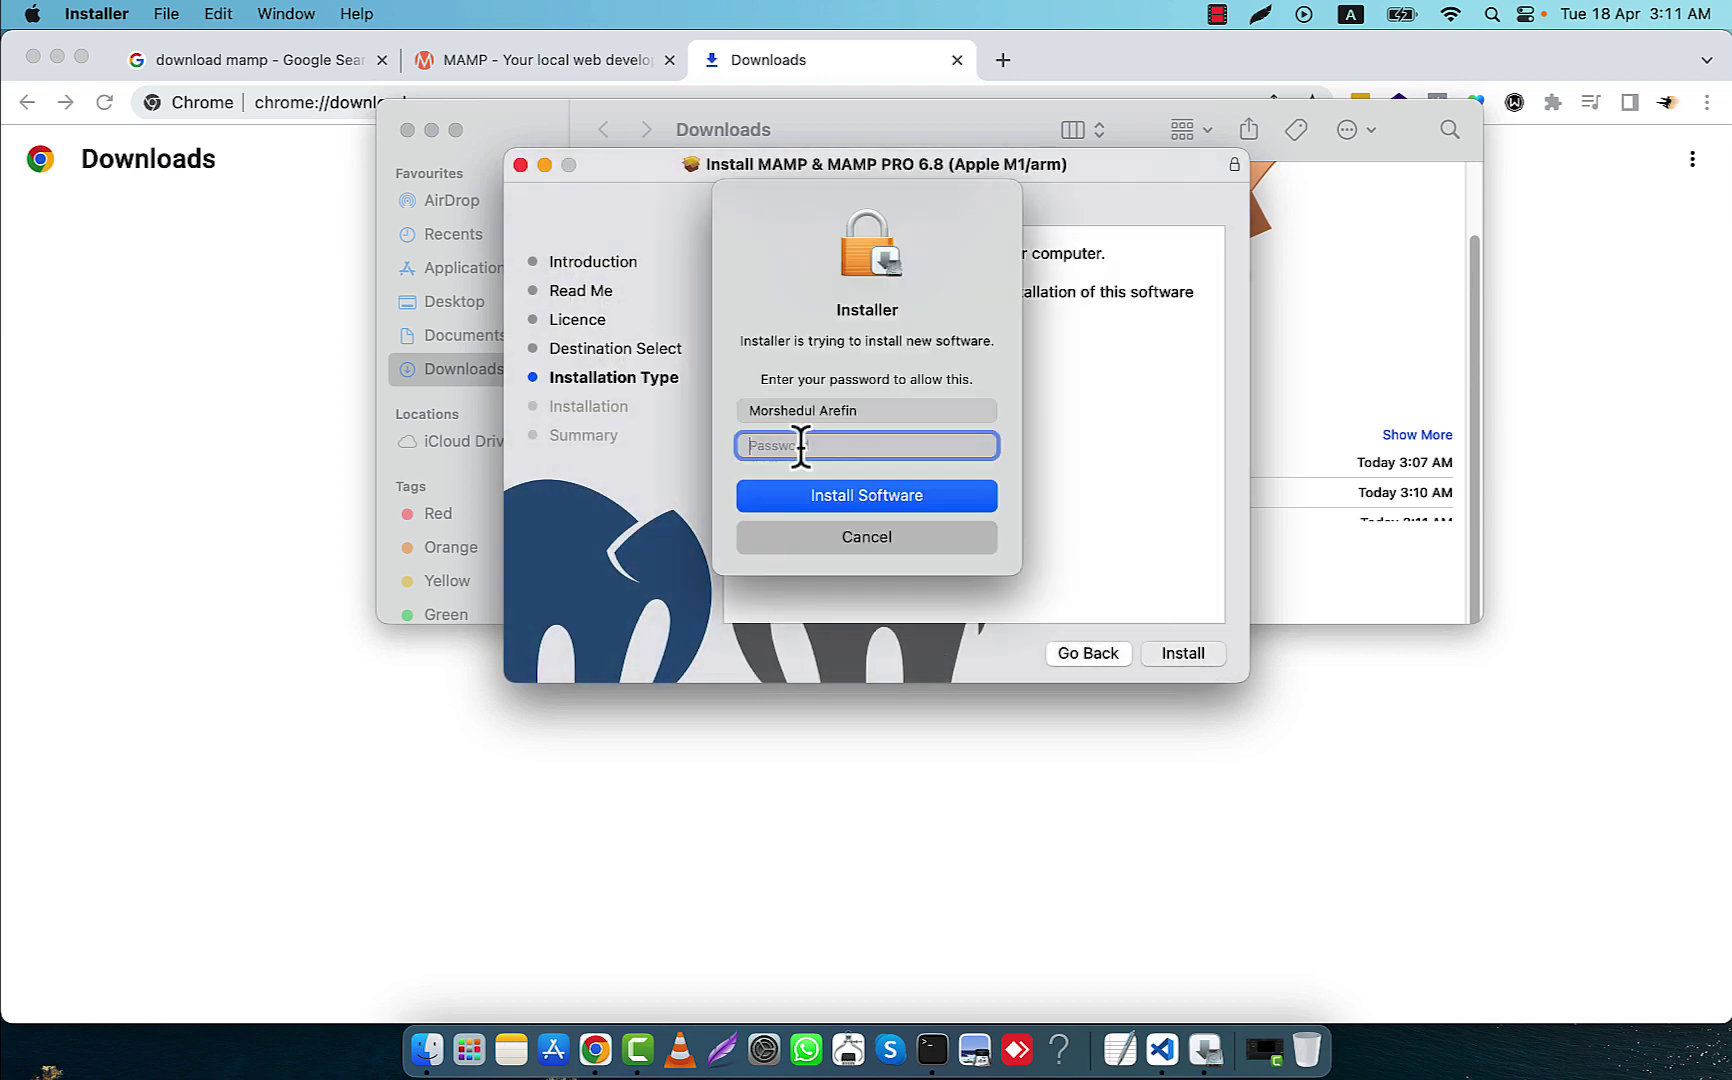
text(••••••)
key(Return)
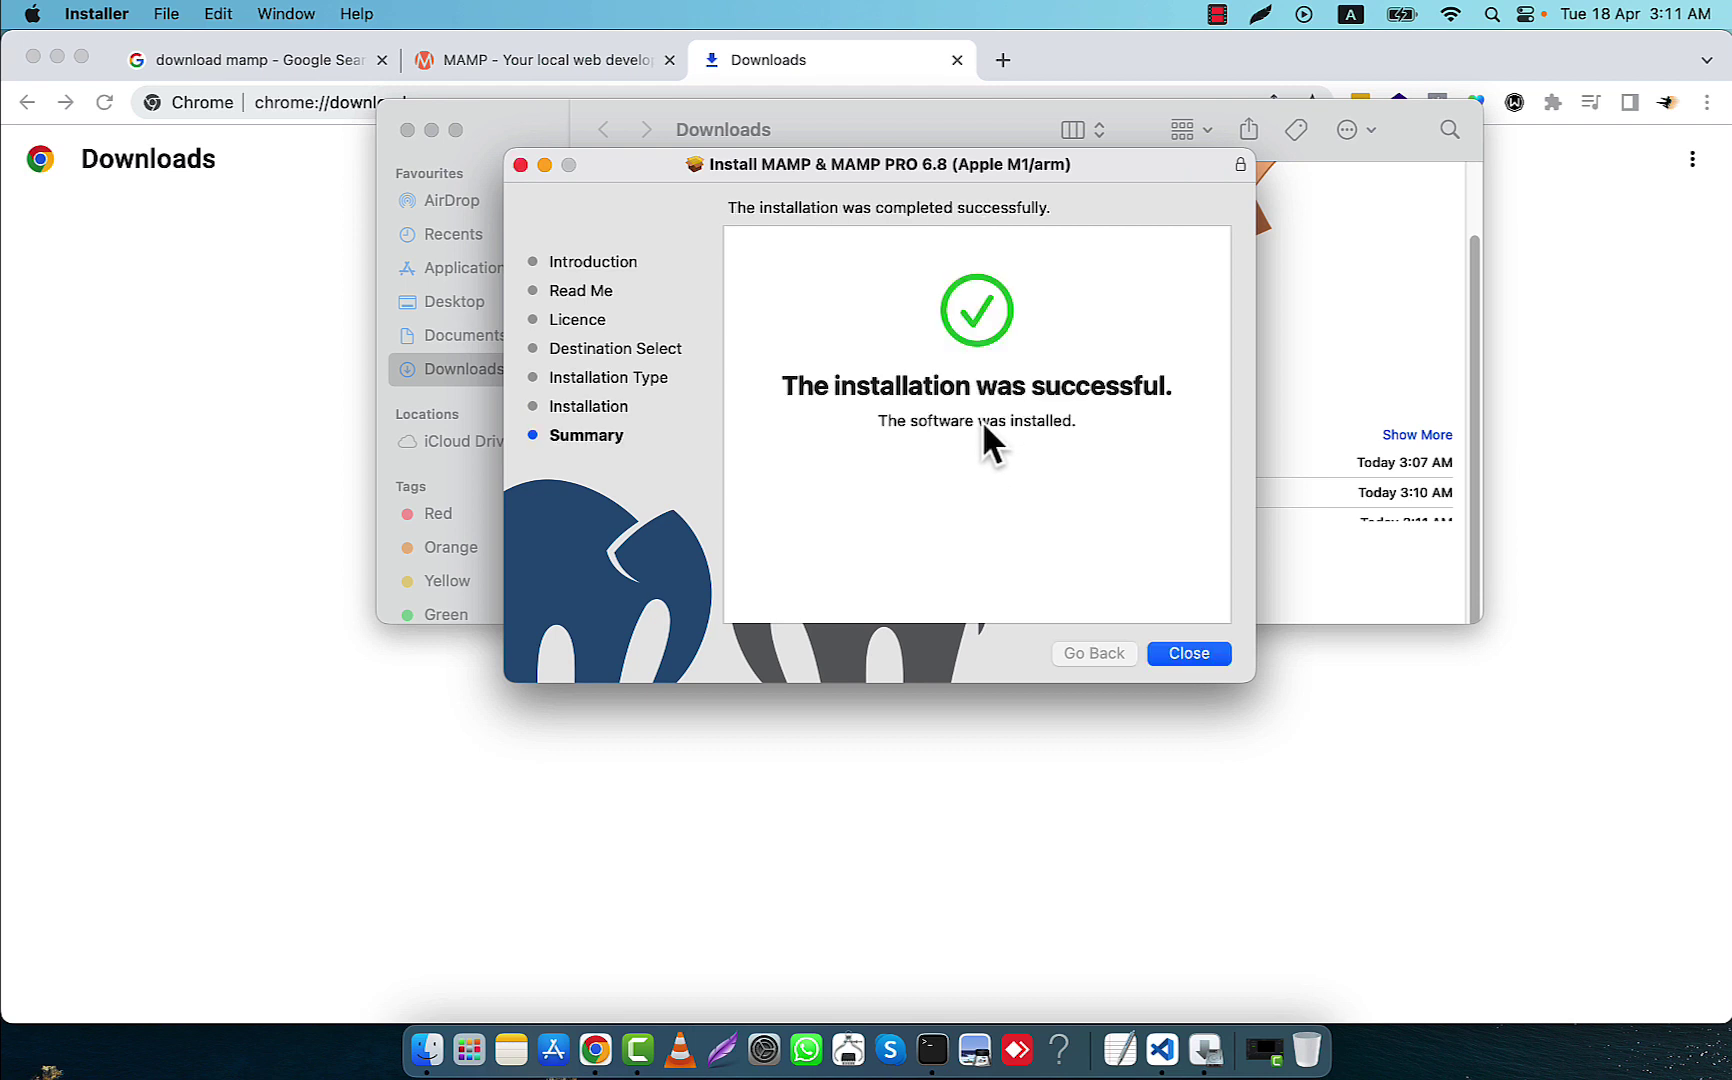
click(1189, 653)
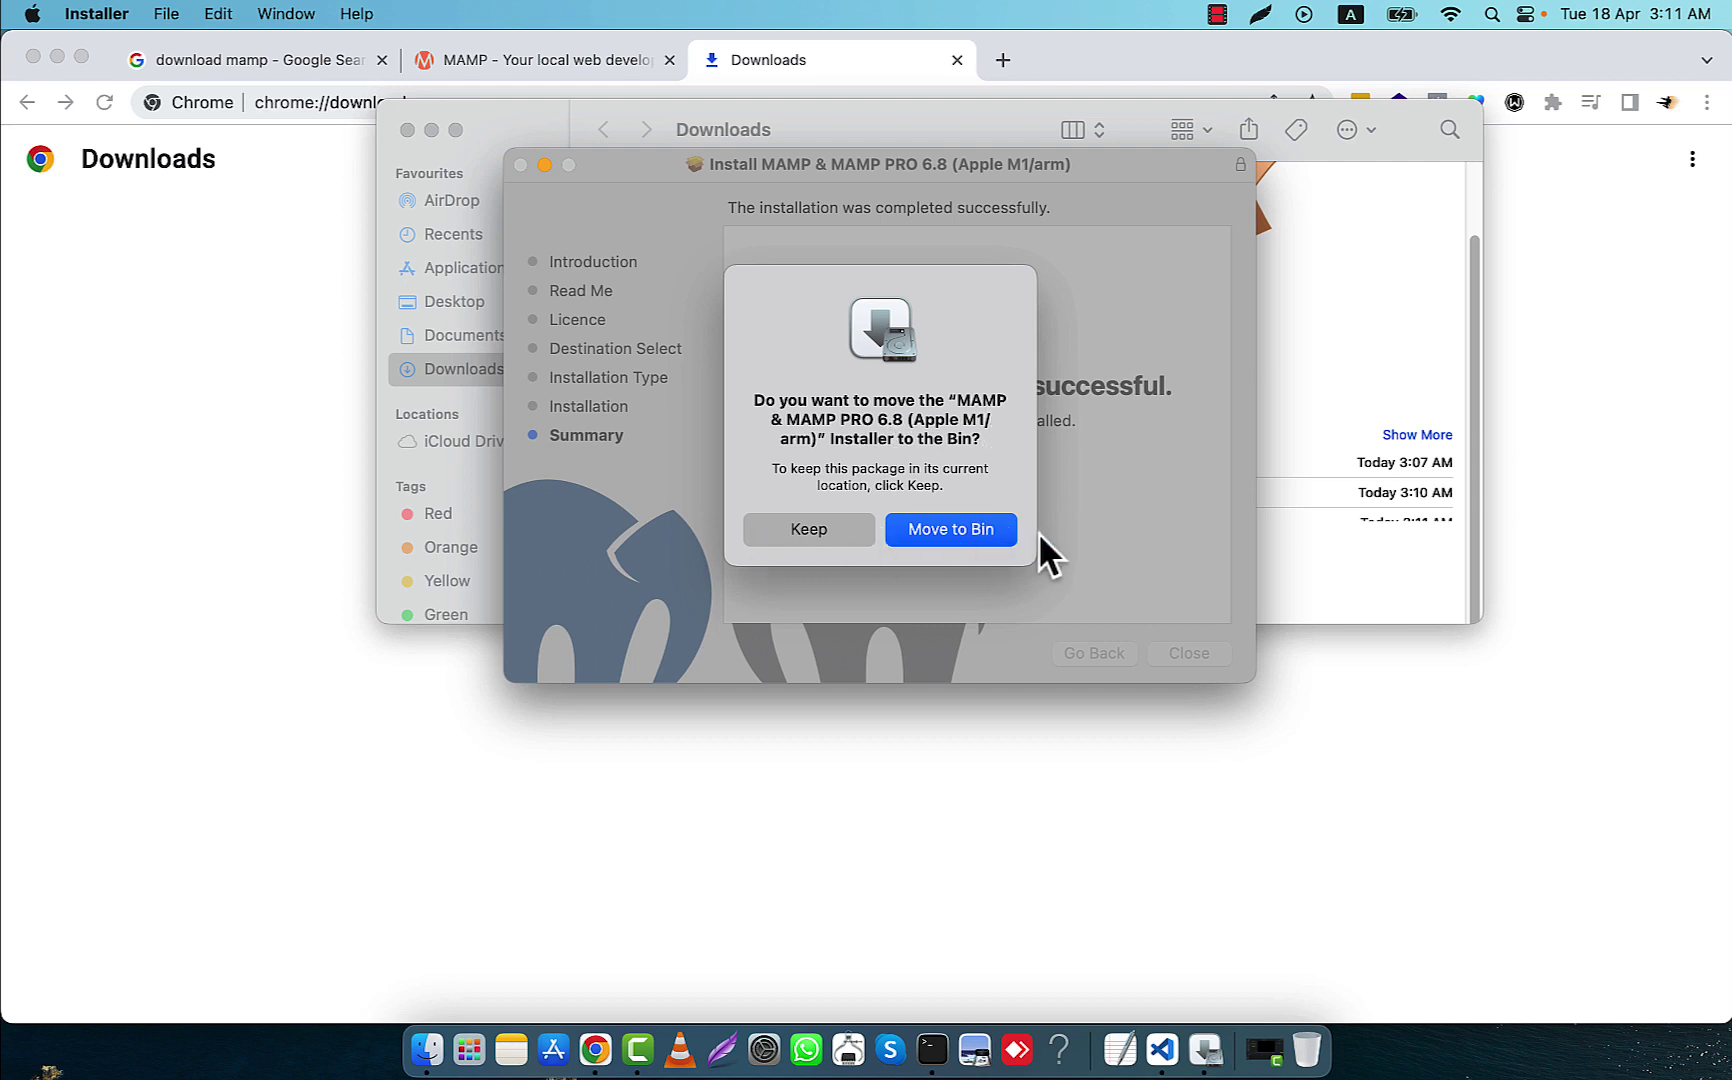
click(806, 529)
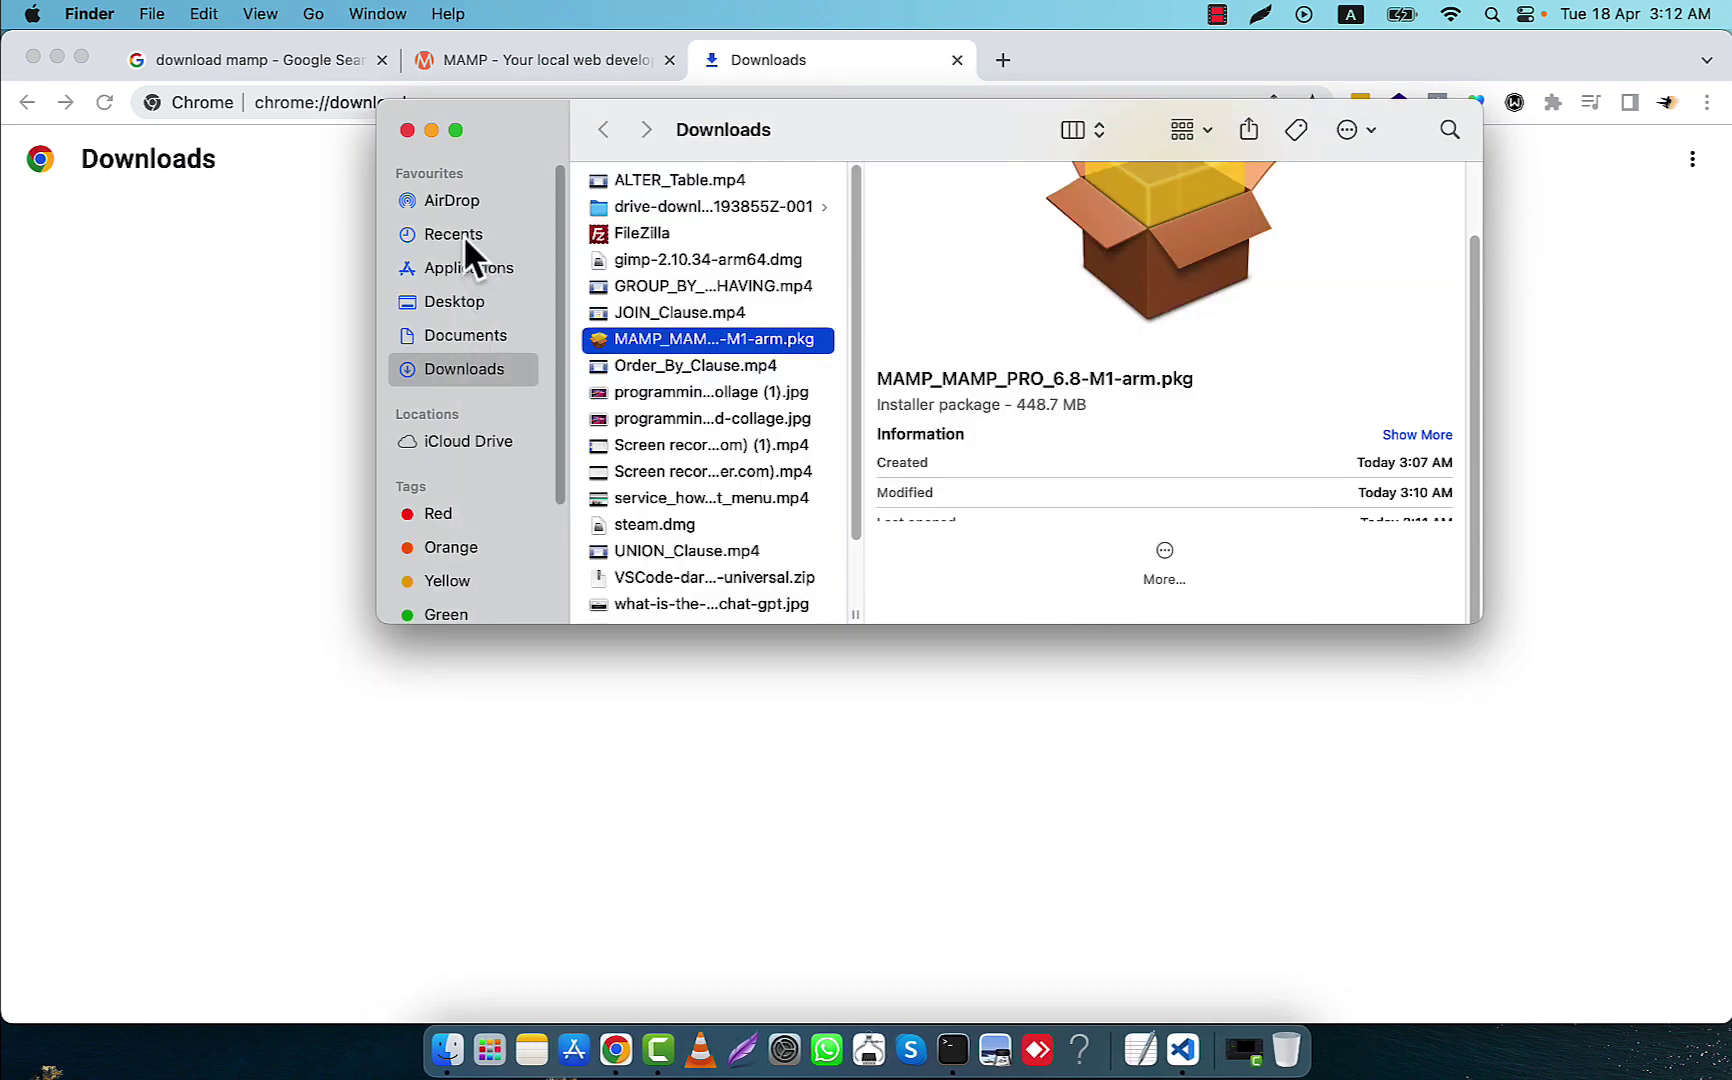
Navigate Finder to Applications > MAMP > htdocs
click(449, 268)
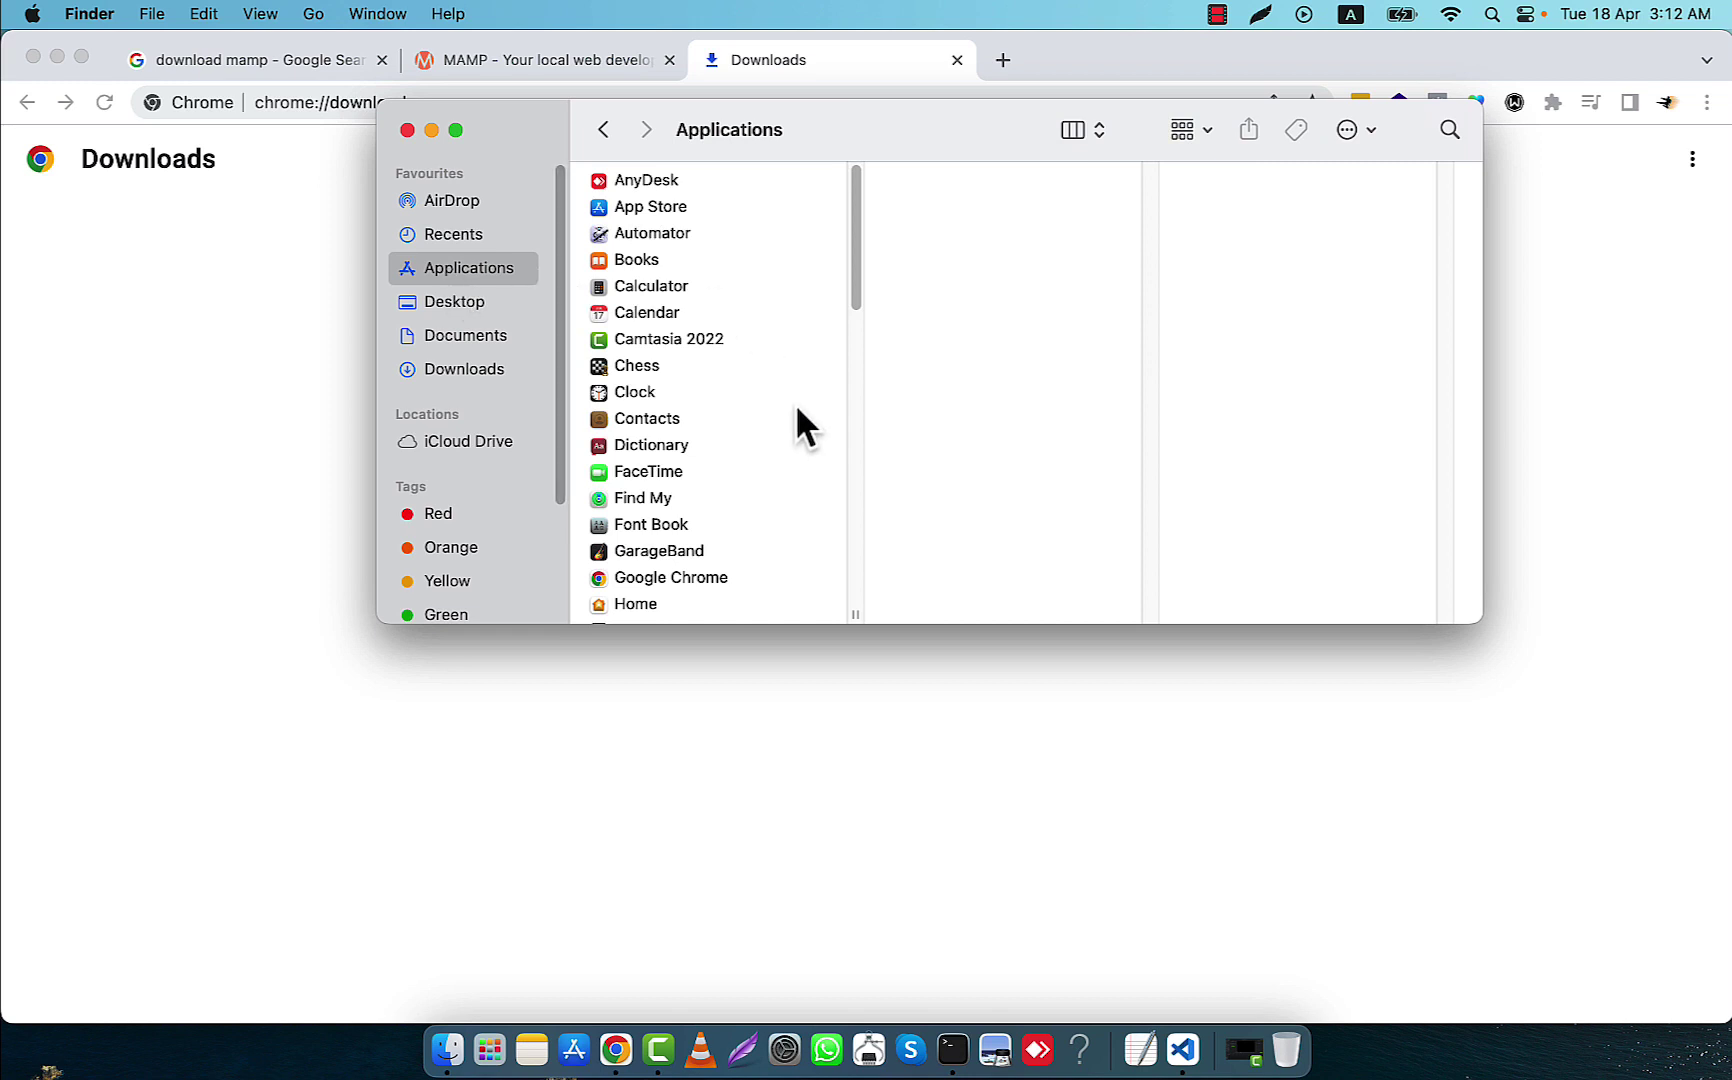
scroll(796, 420, down, 5)
scroll(797, 435, down, 5)
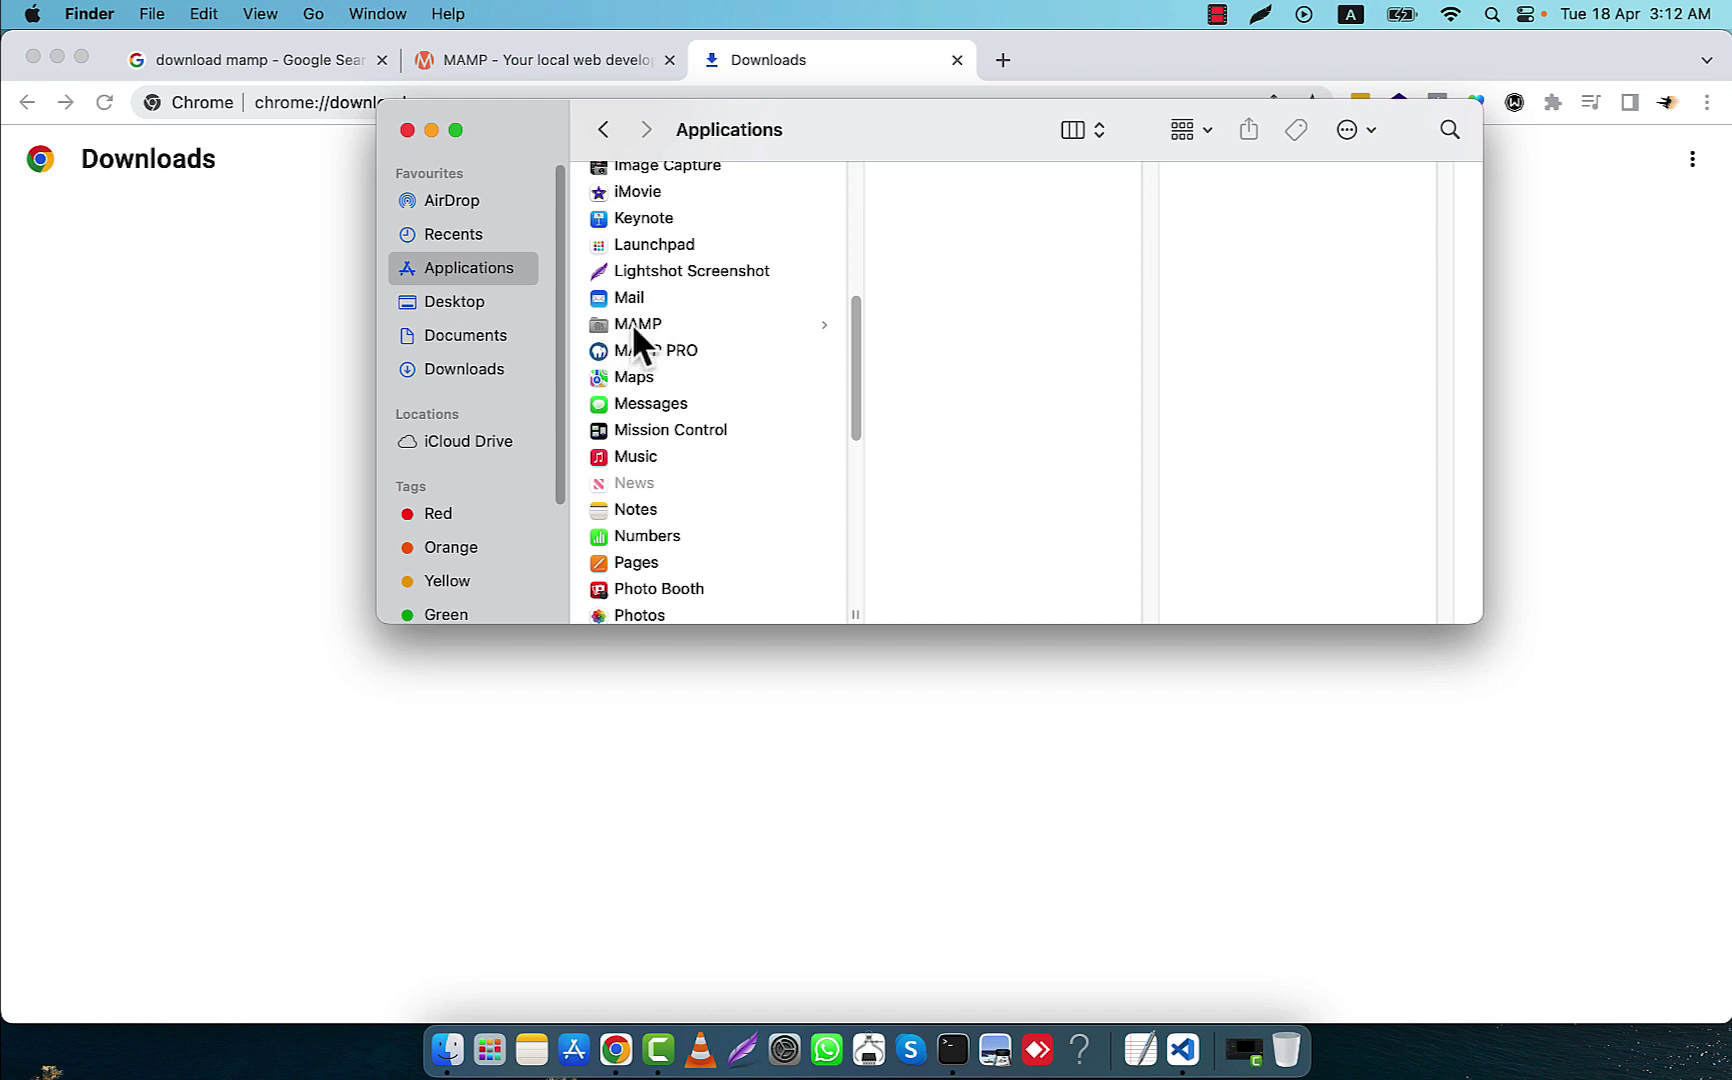
click(640, 324)
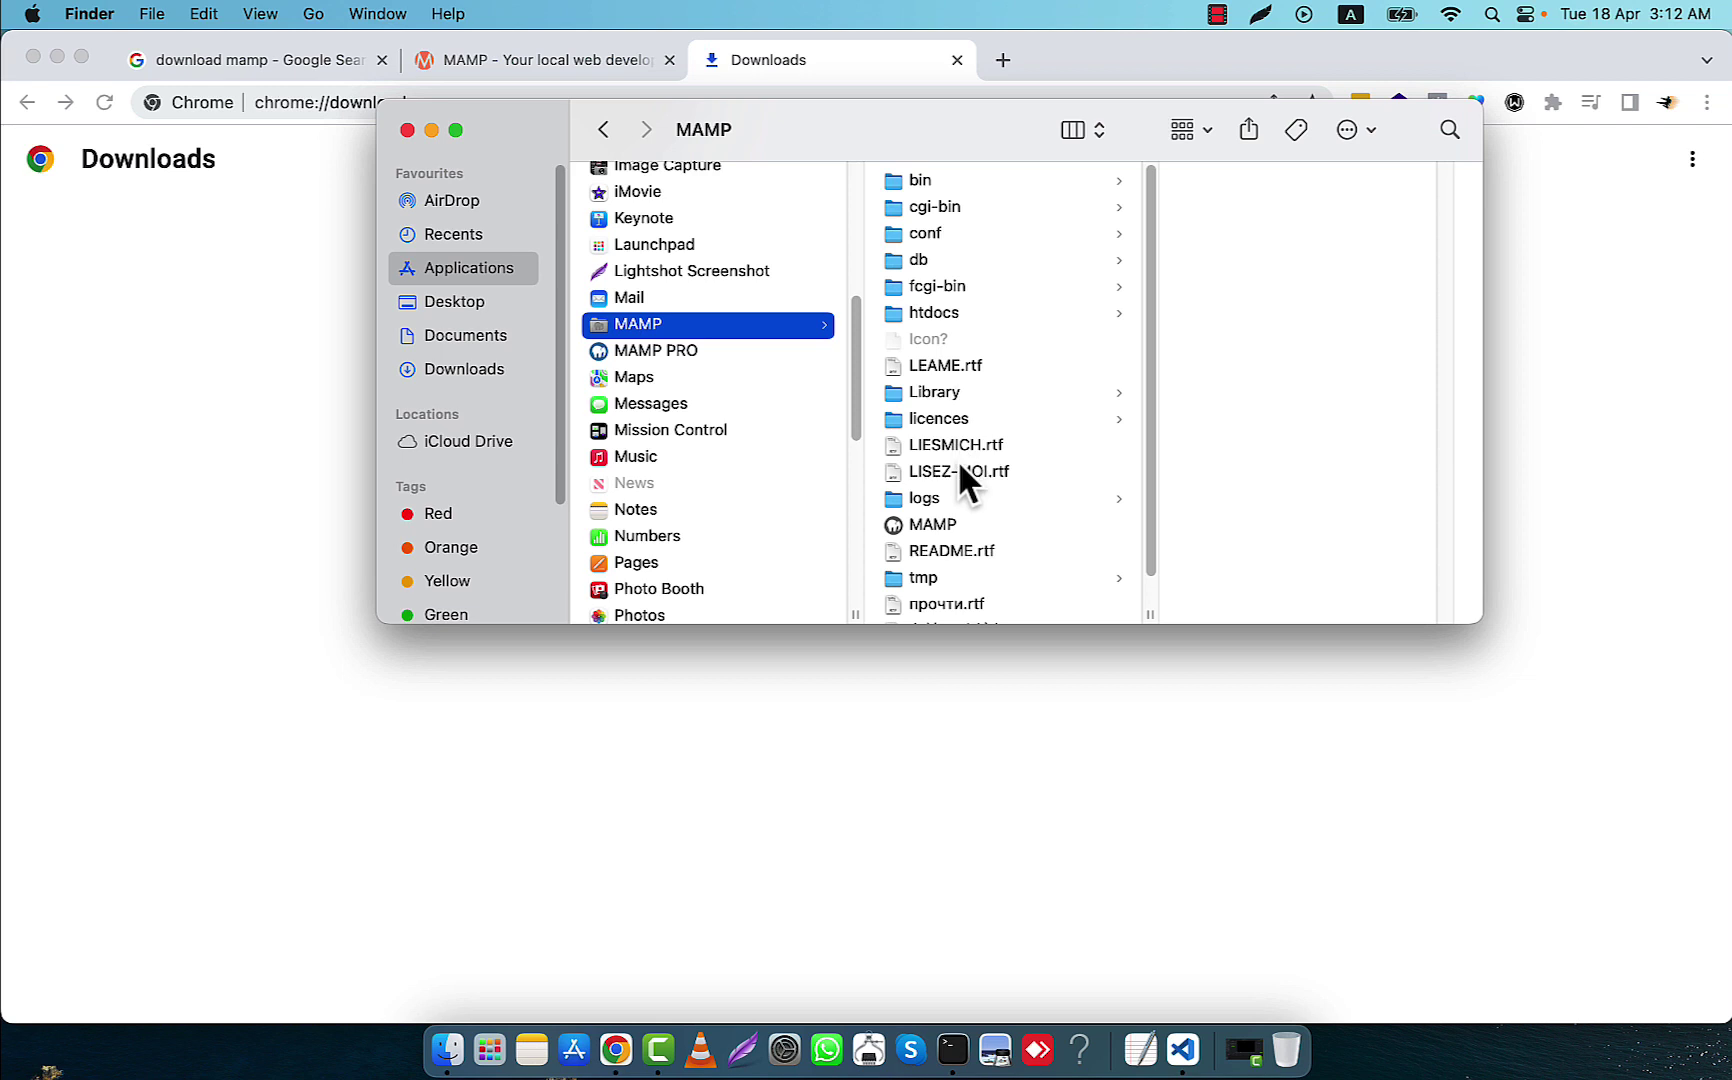
click(927, 312)
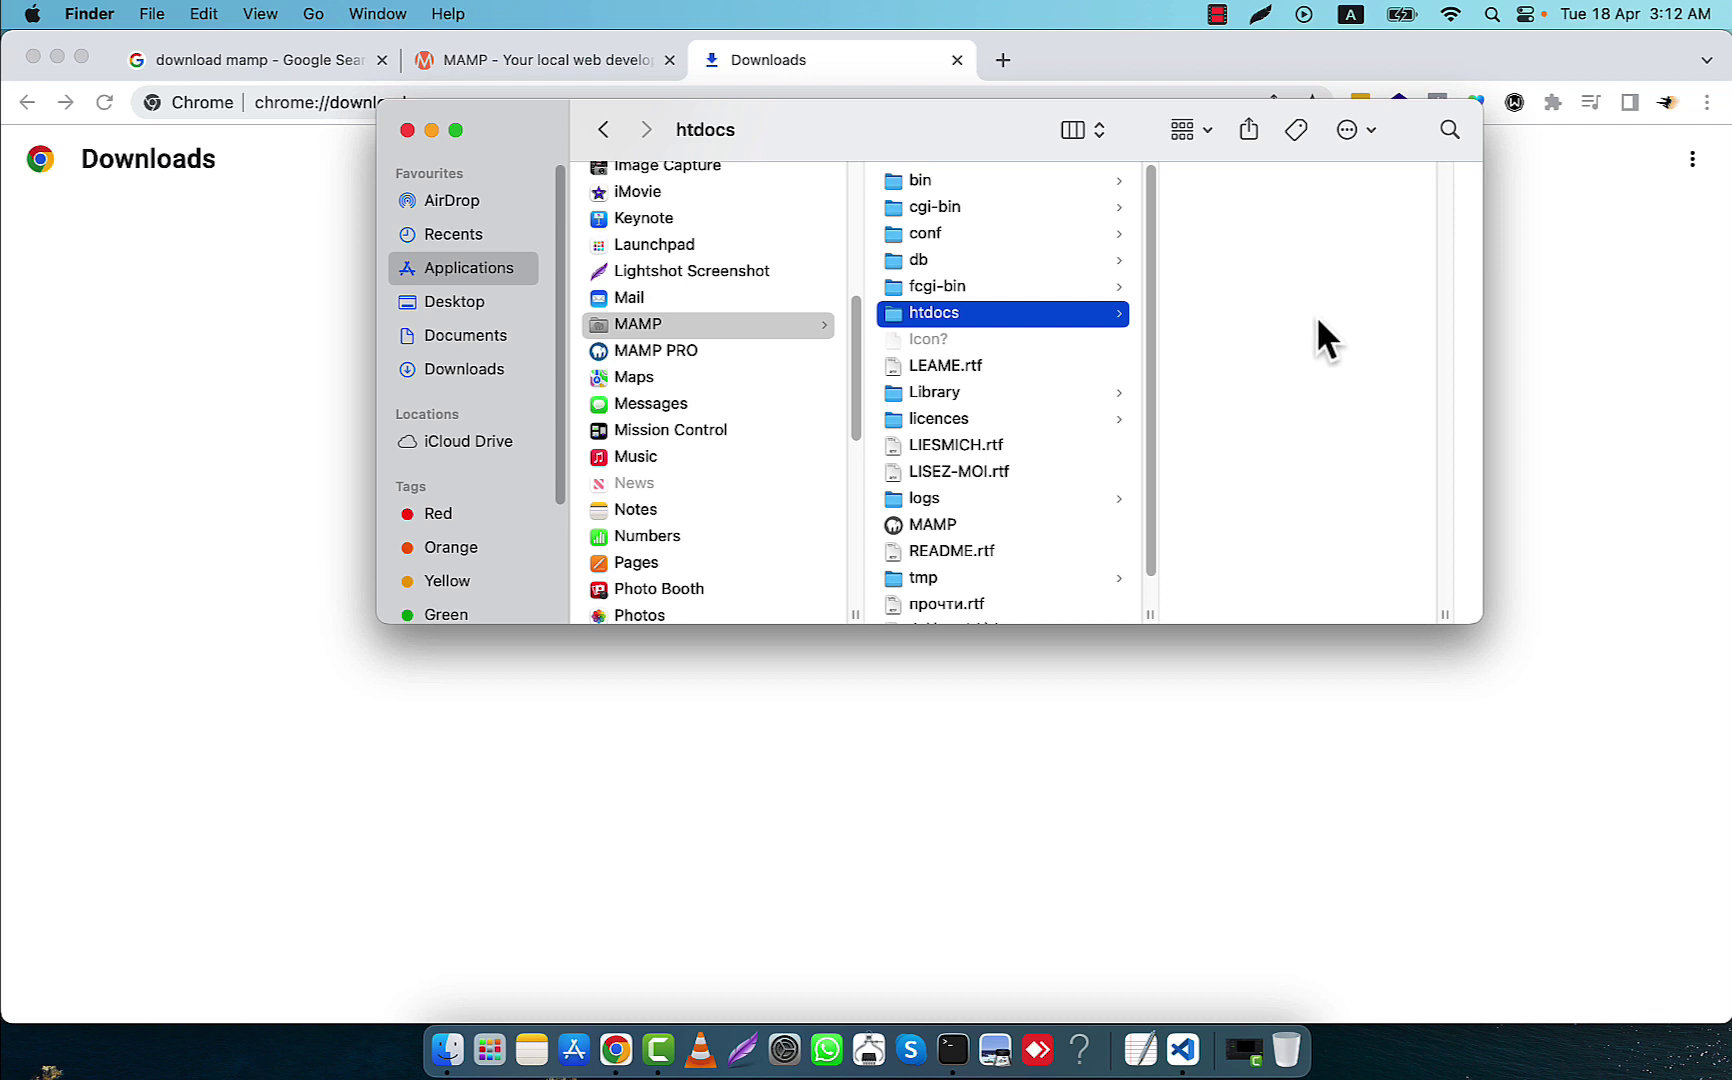
right_click(935, 313)
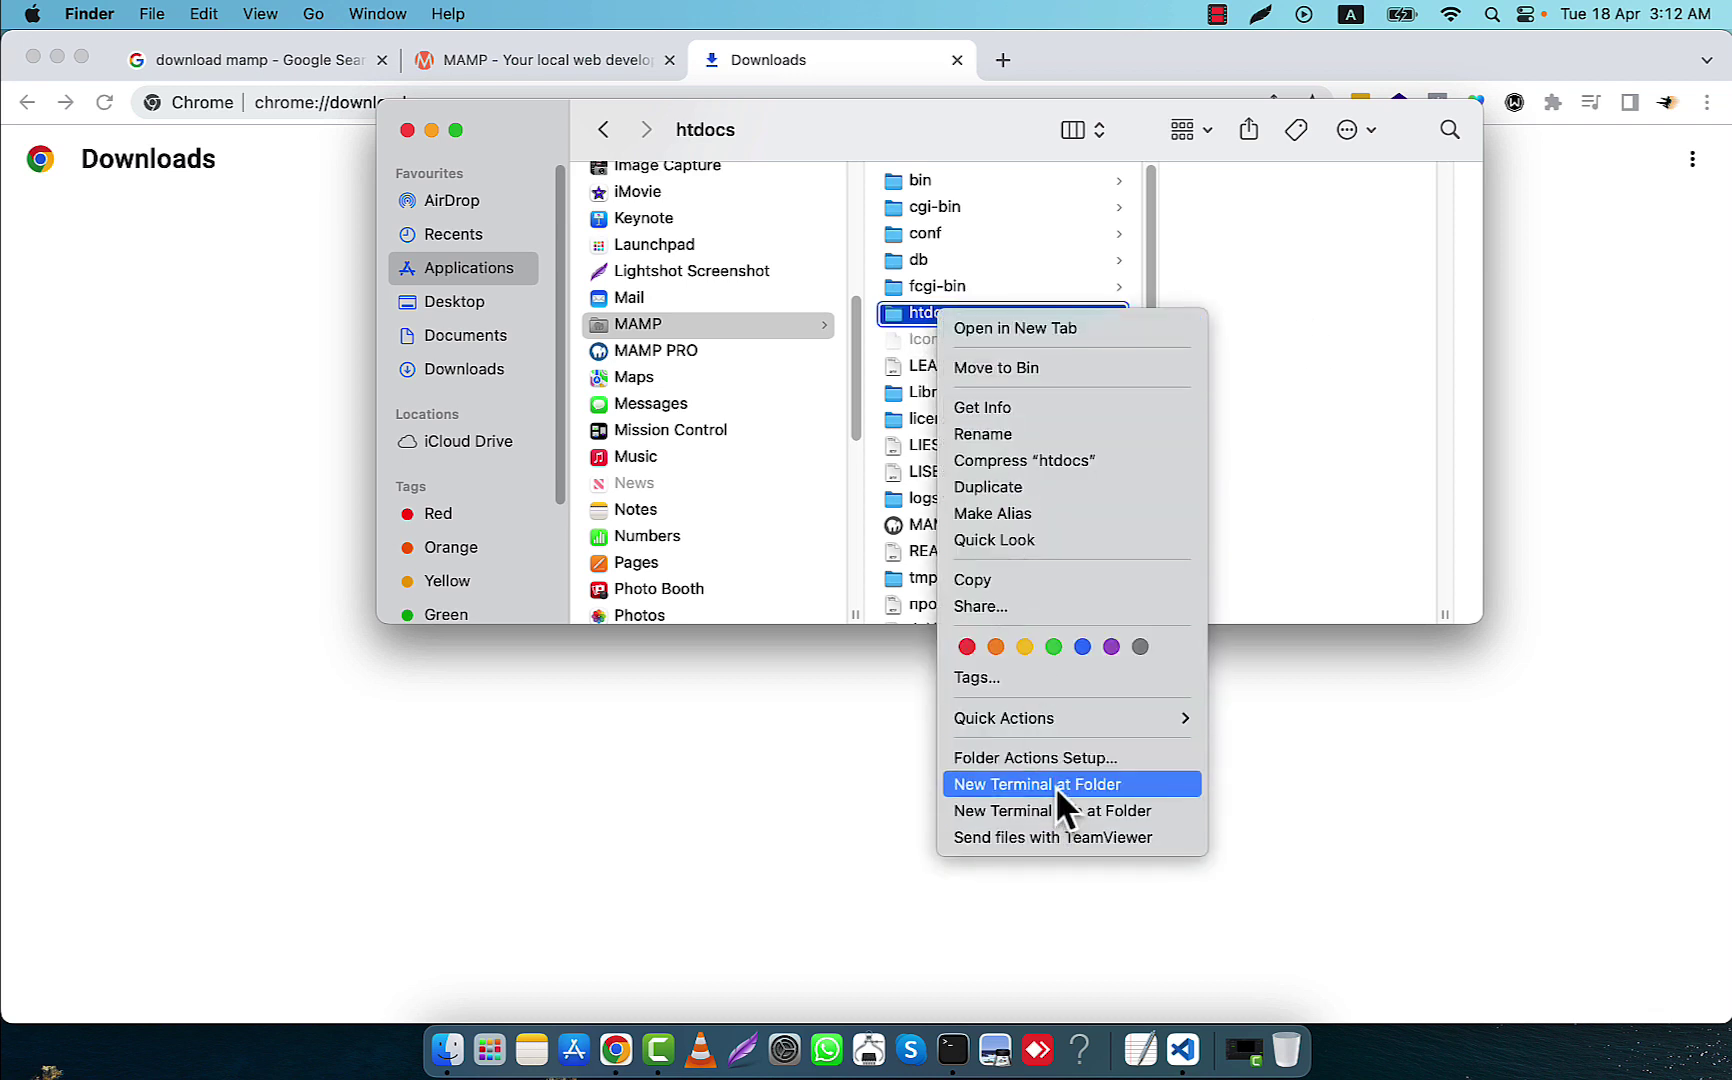
click(1285, 302)
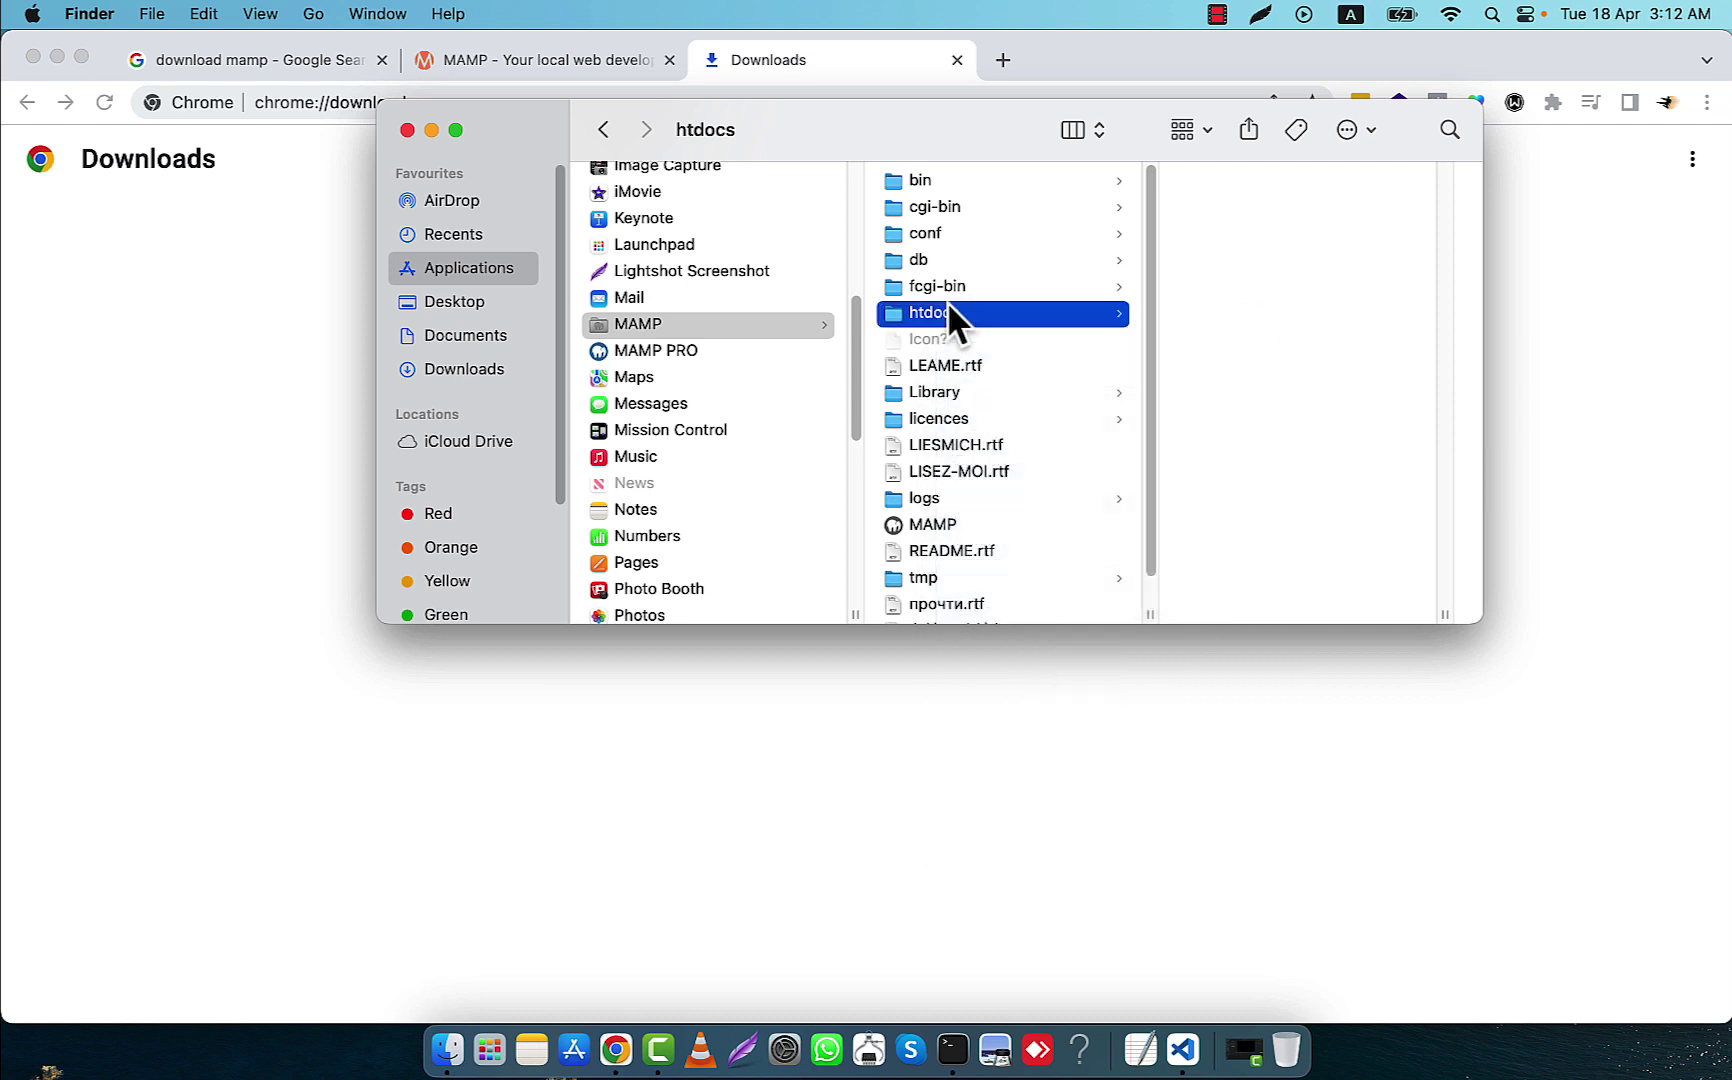
Create a new folder named test inside htdocs
right_click(1253, 262)
click(1309, 276)
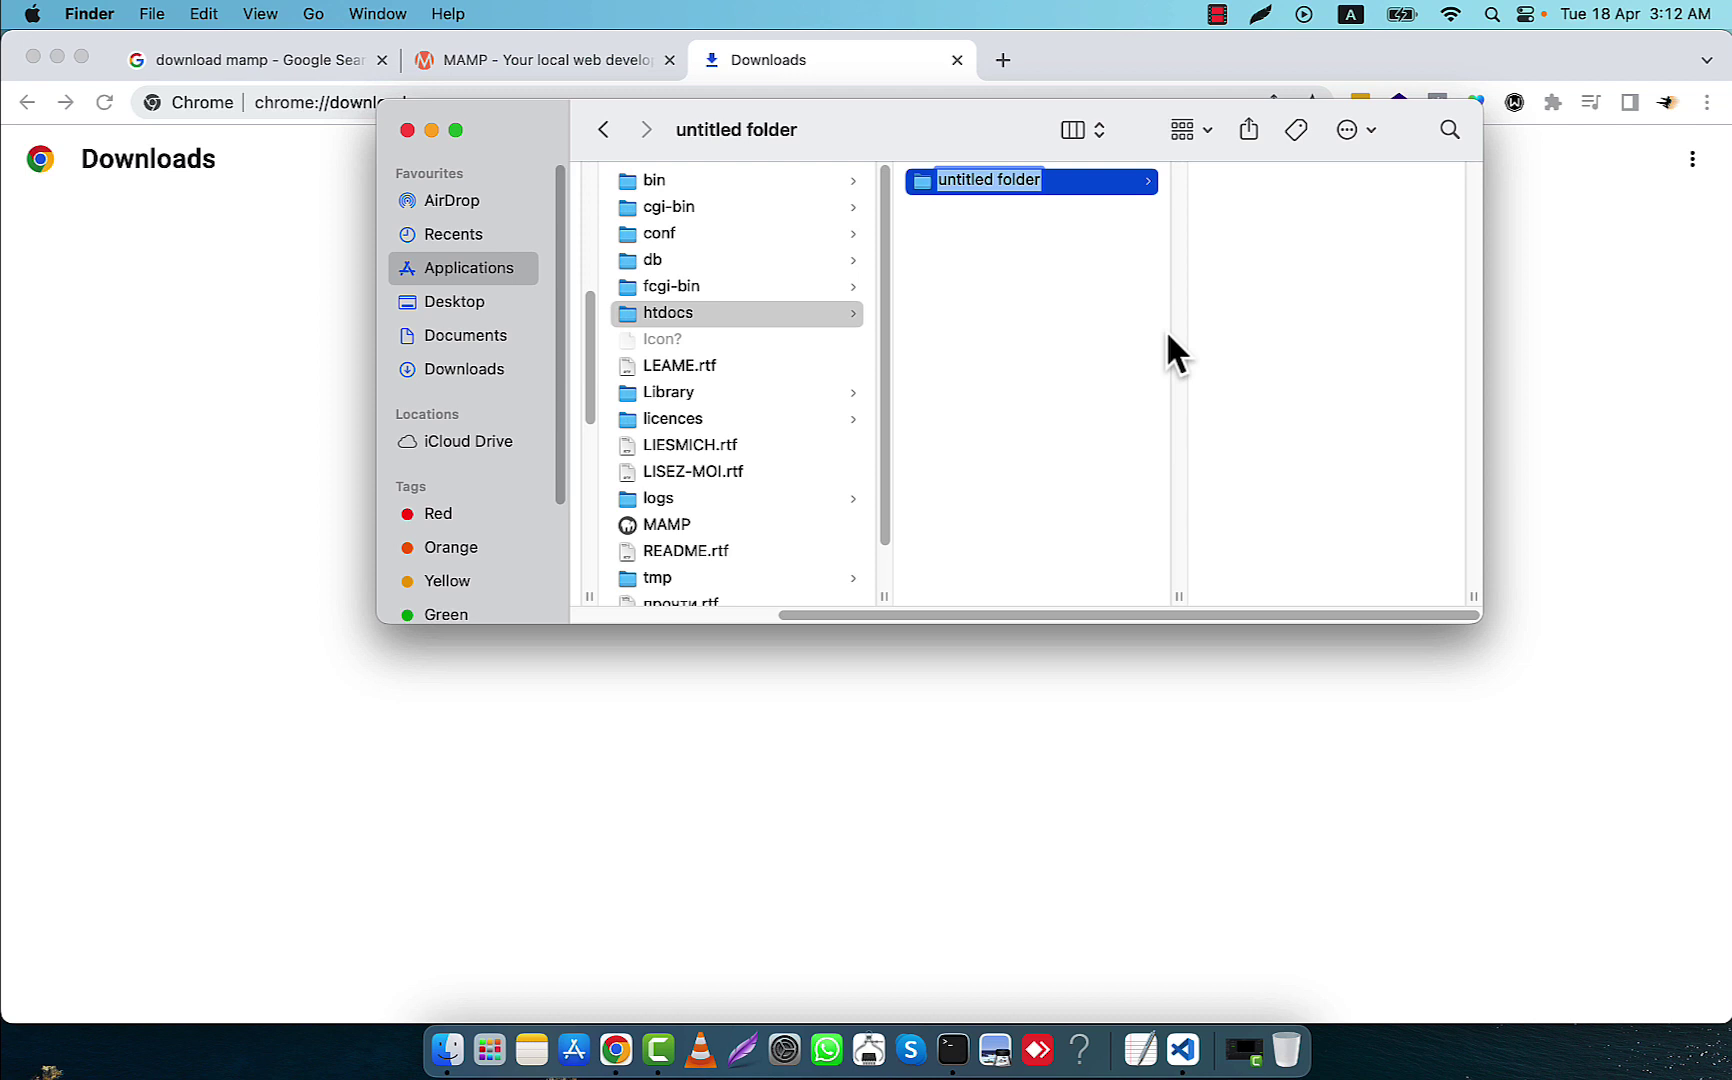
text(test)
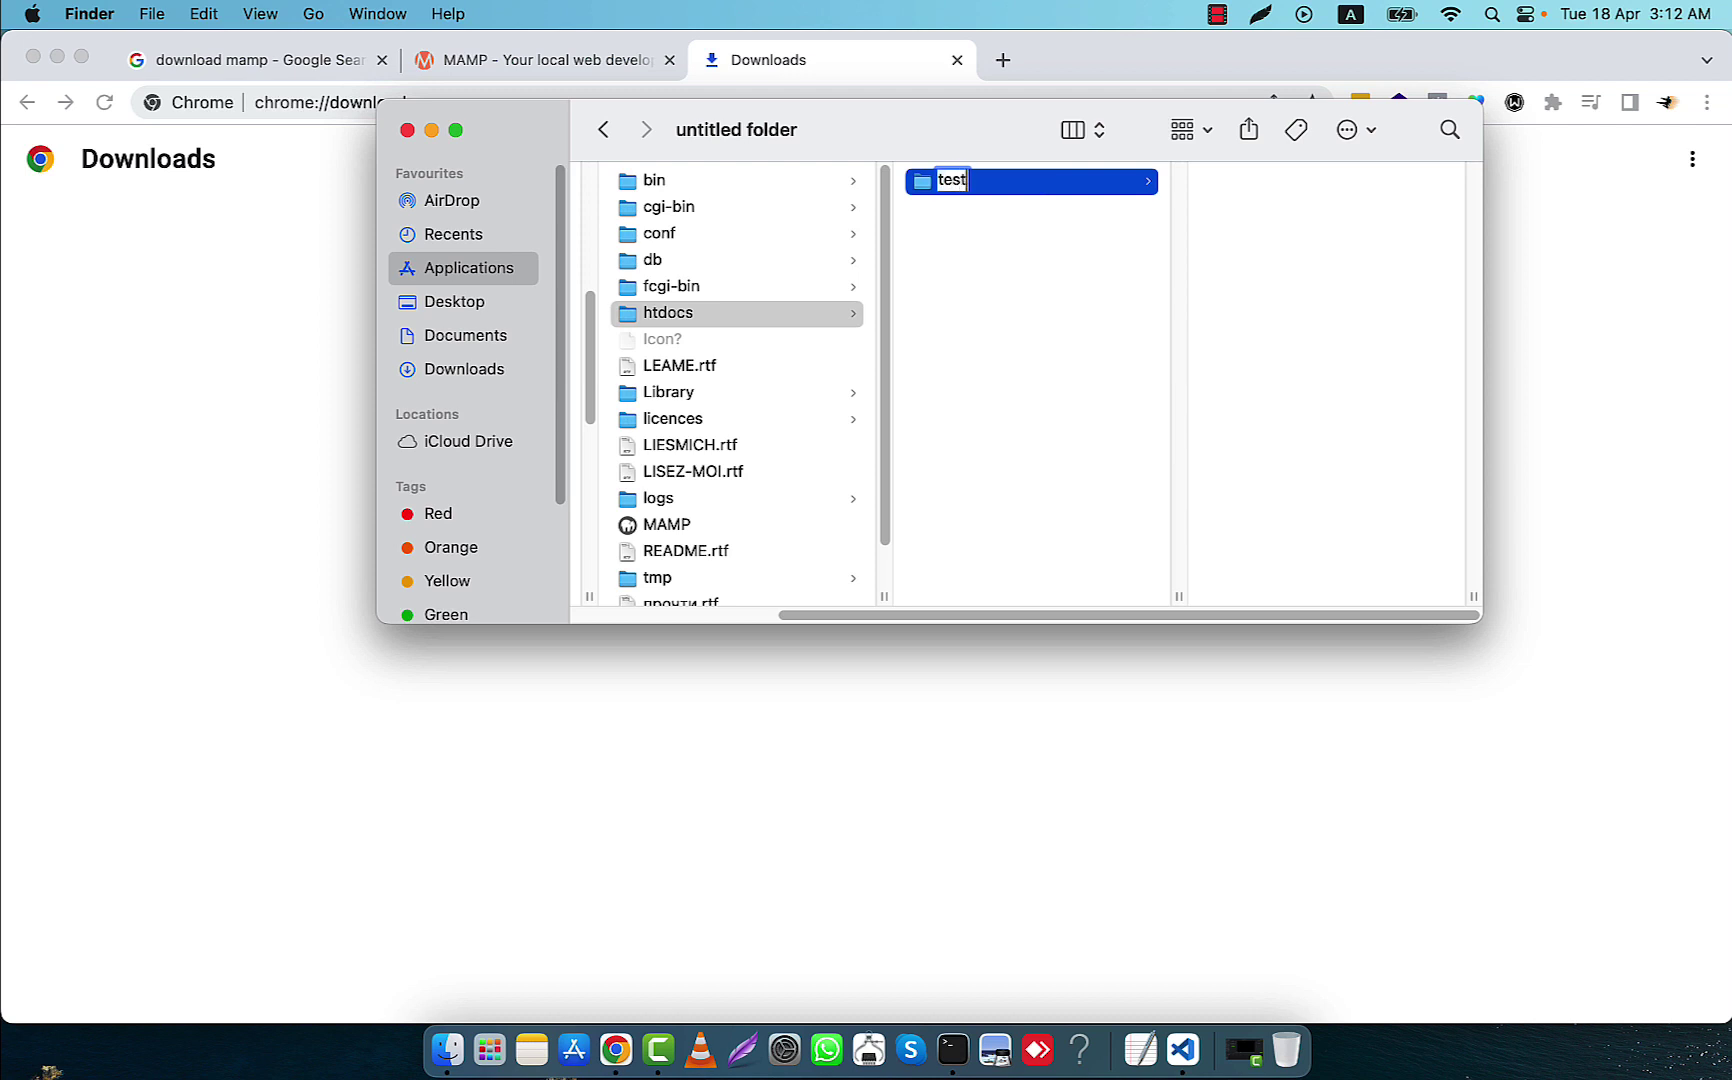
key(Return)
right_click(962, 182)
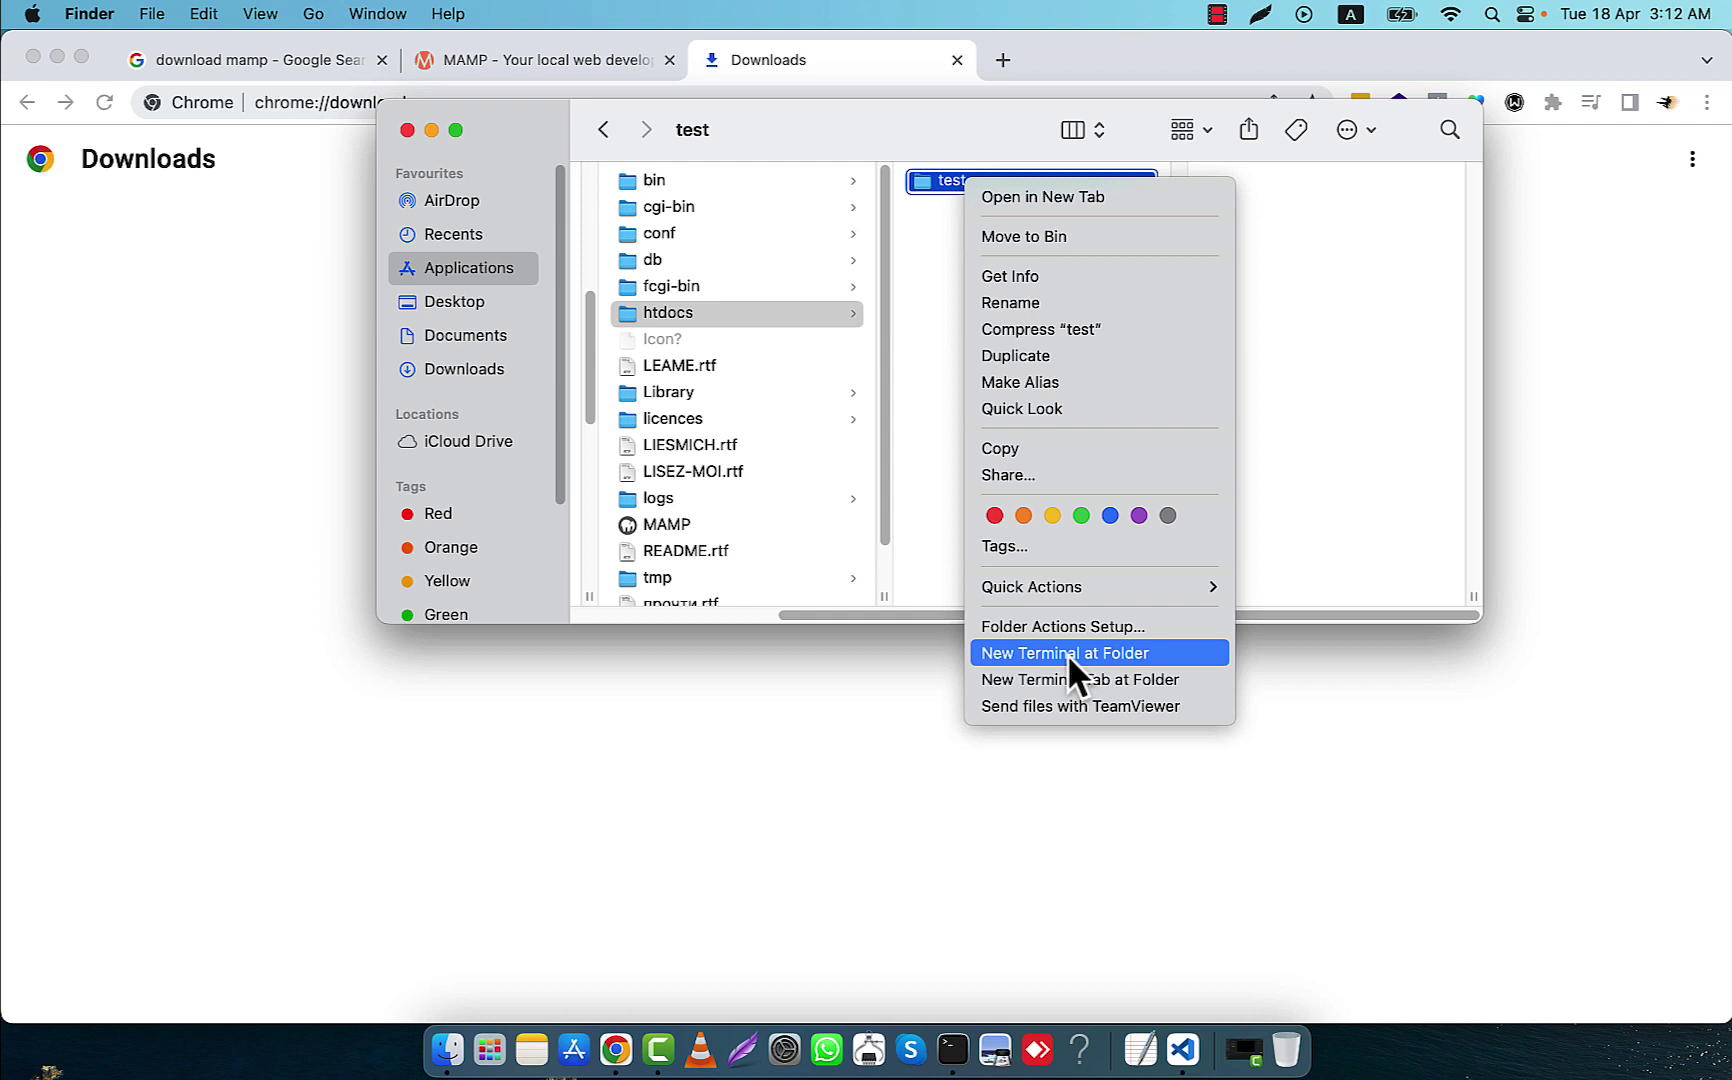
Open a Terminal at the test folder, run touch arefin.php, and close the window
click(1137, 654)
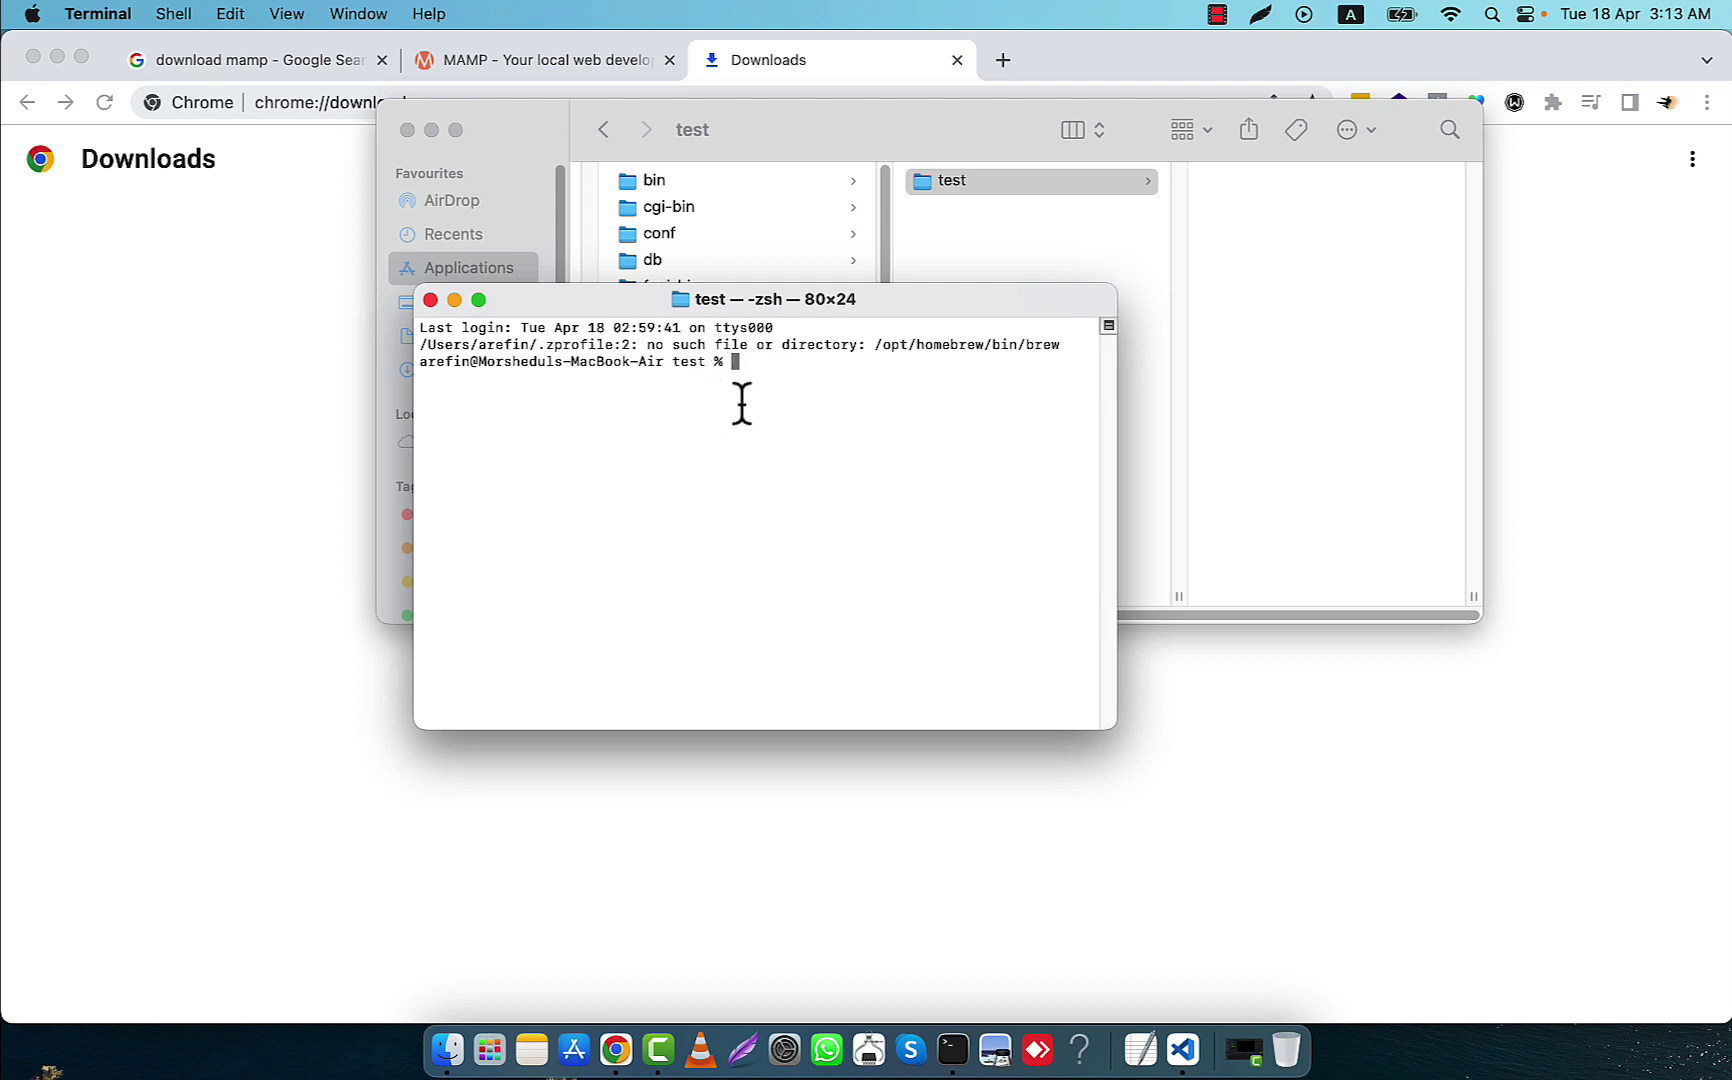
text(touch arefin.php)
key(Return)
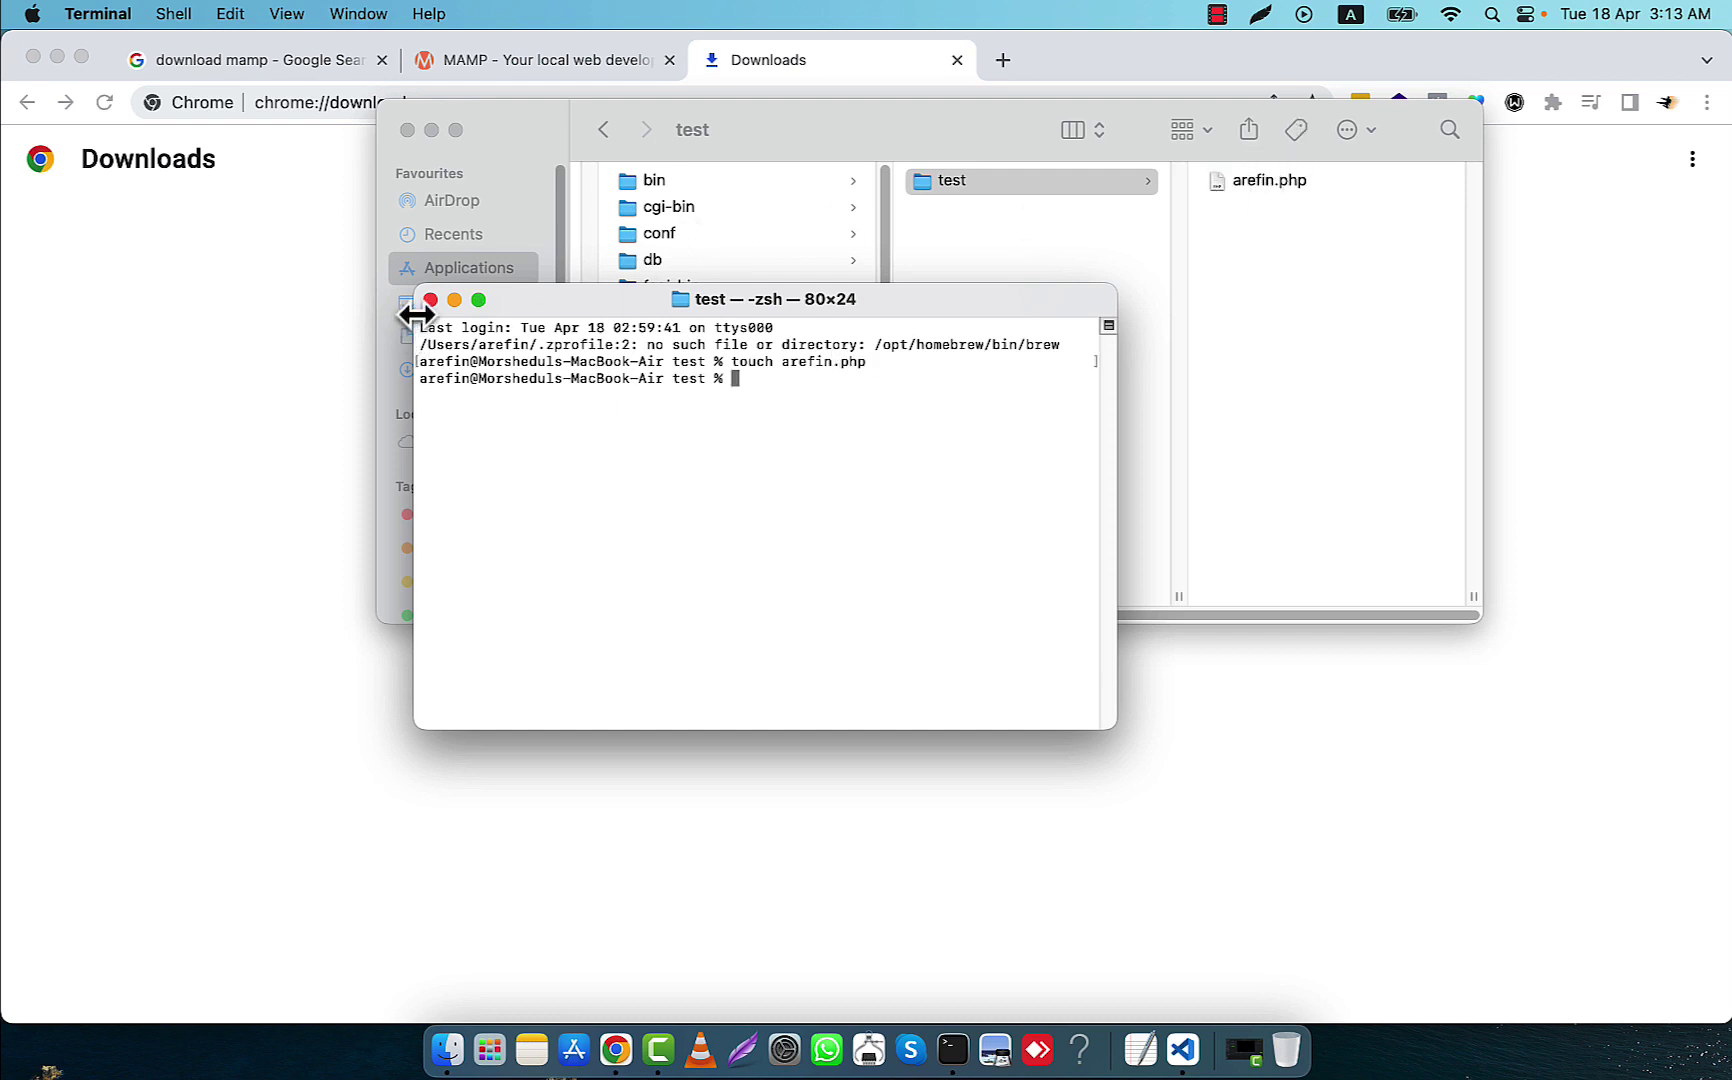
click(430, 300)
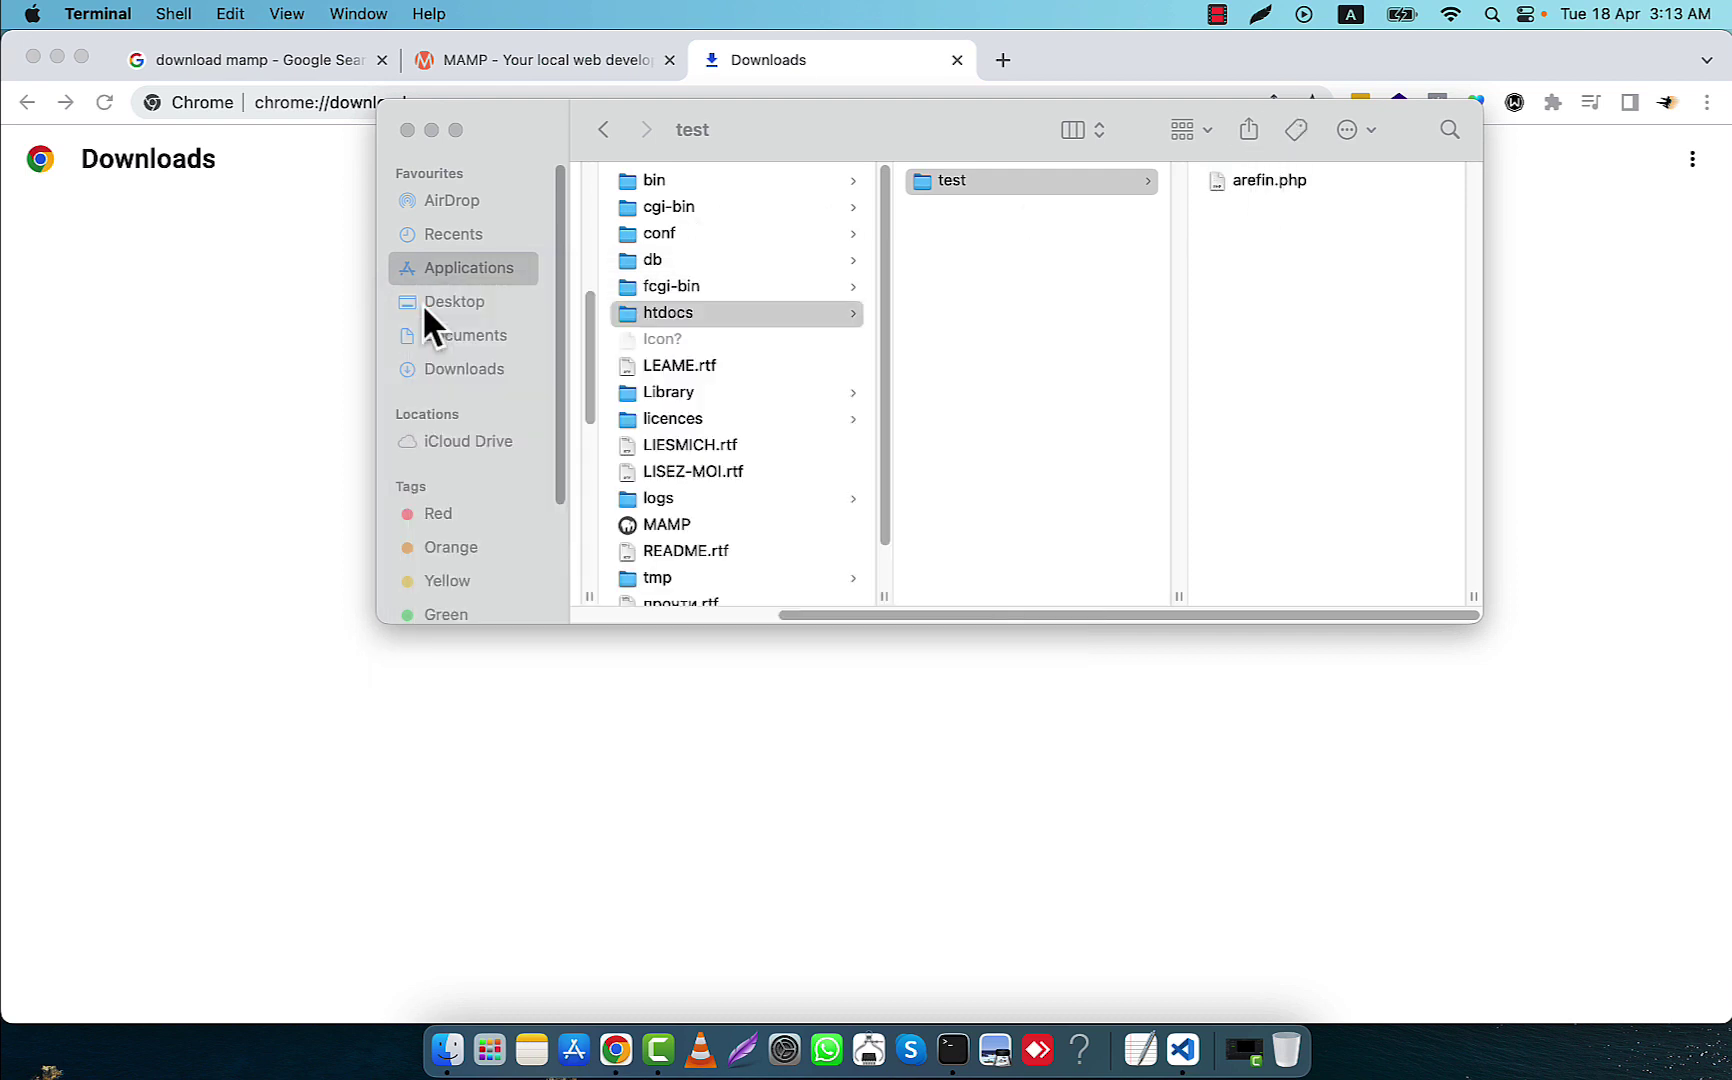
In VS Code, open Applications/MAMP/htdocs/test as the workspace and trust its authors
click(1183, 1050)
click(27, 98)
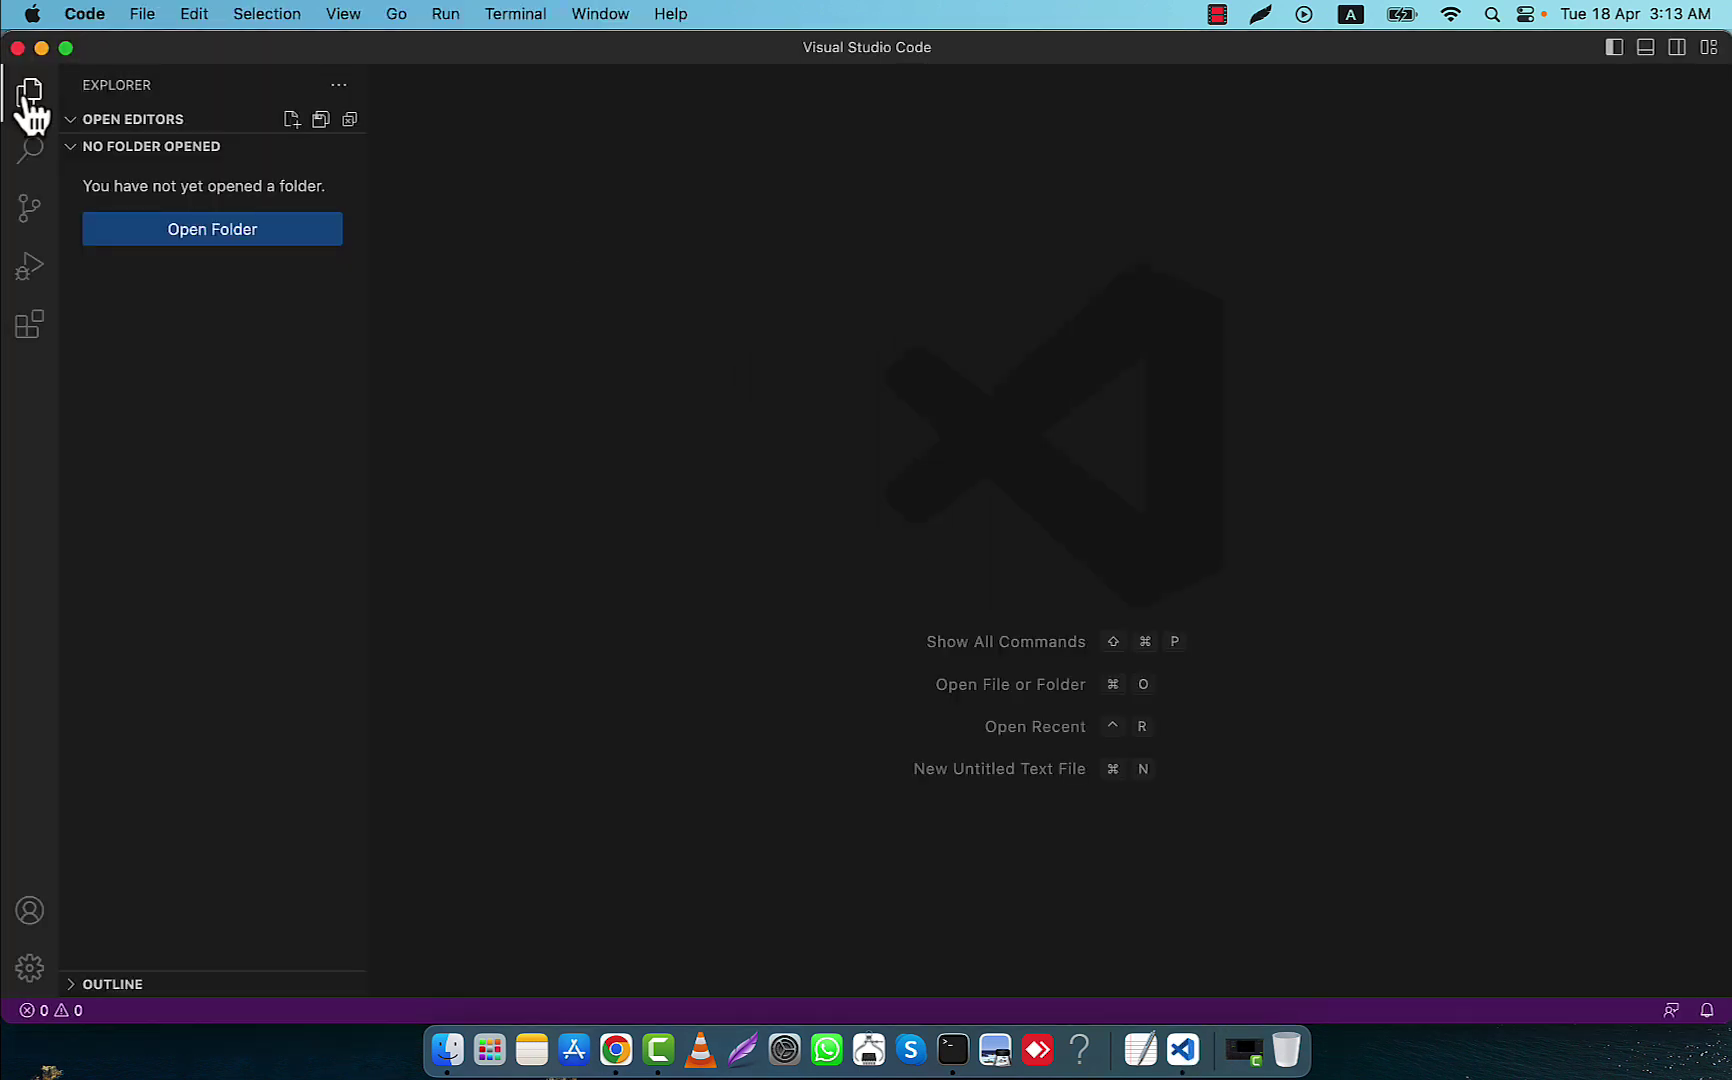
click(233, 232)
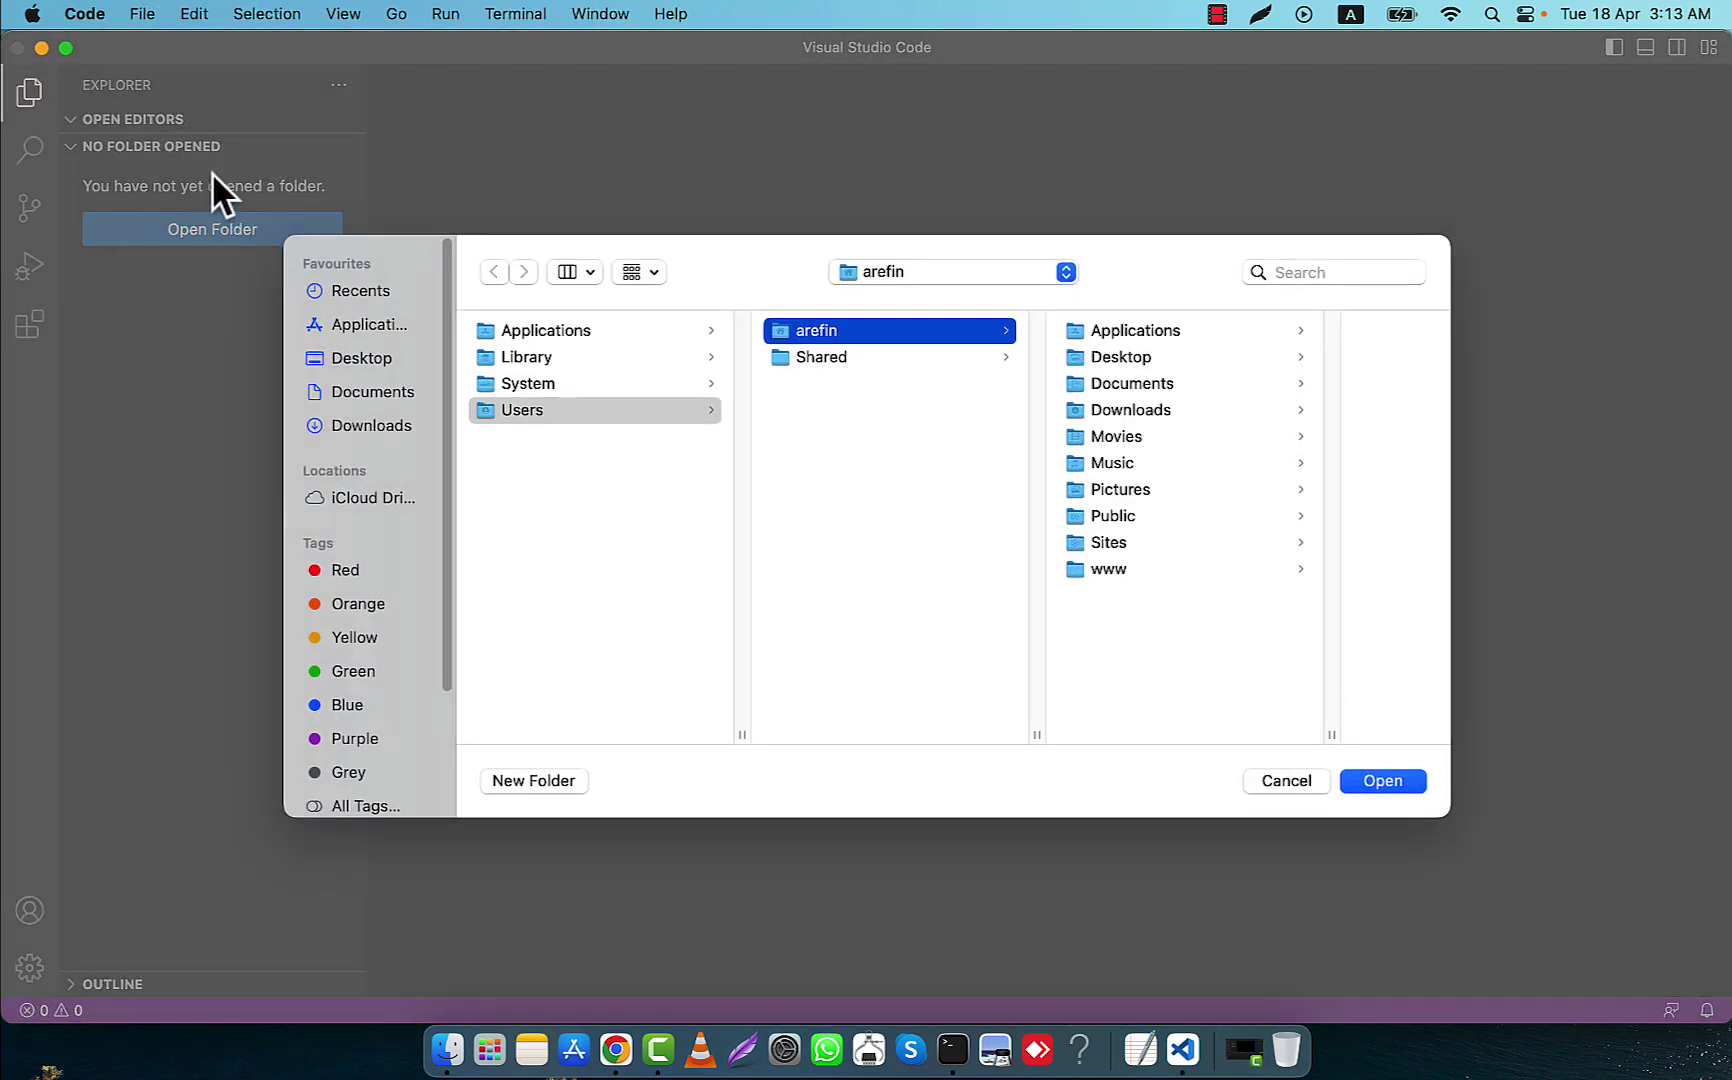
click(570, 332)
scroll(940, 620, down, 5)
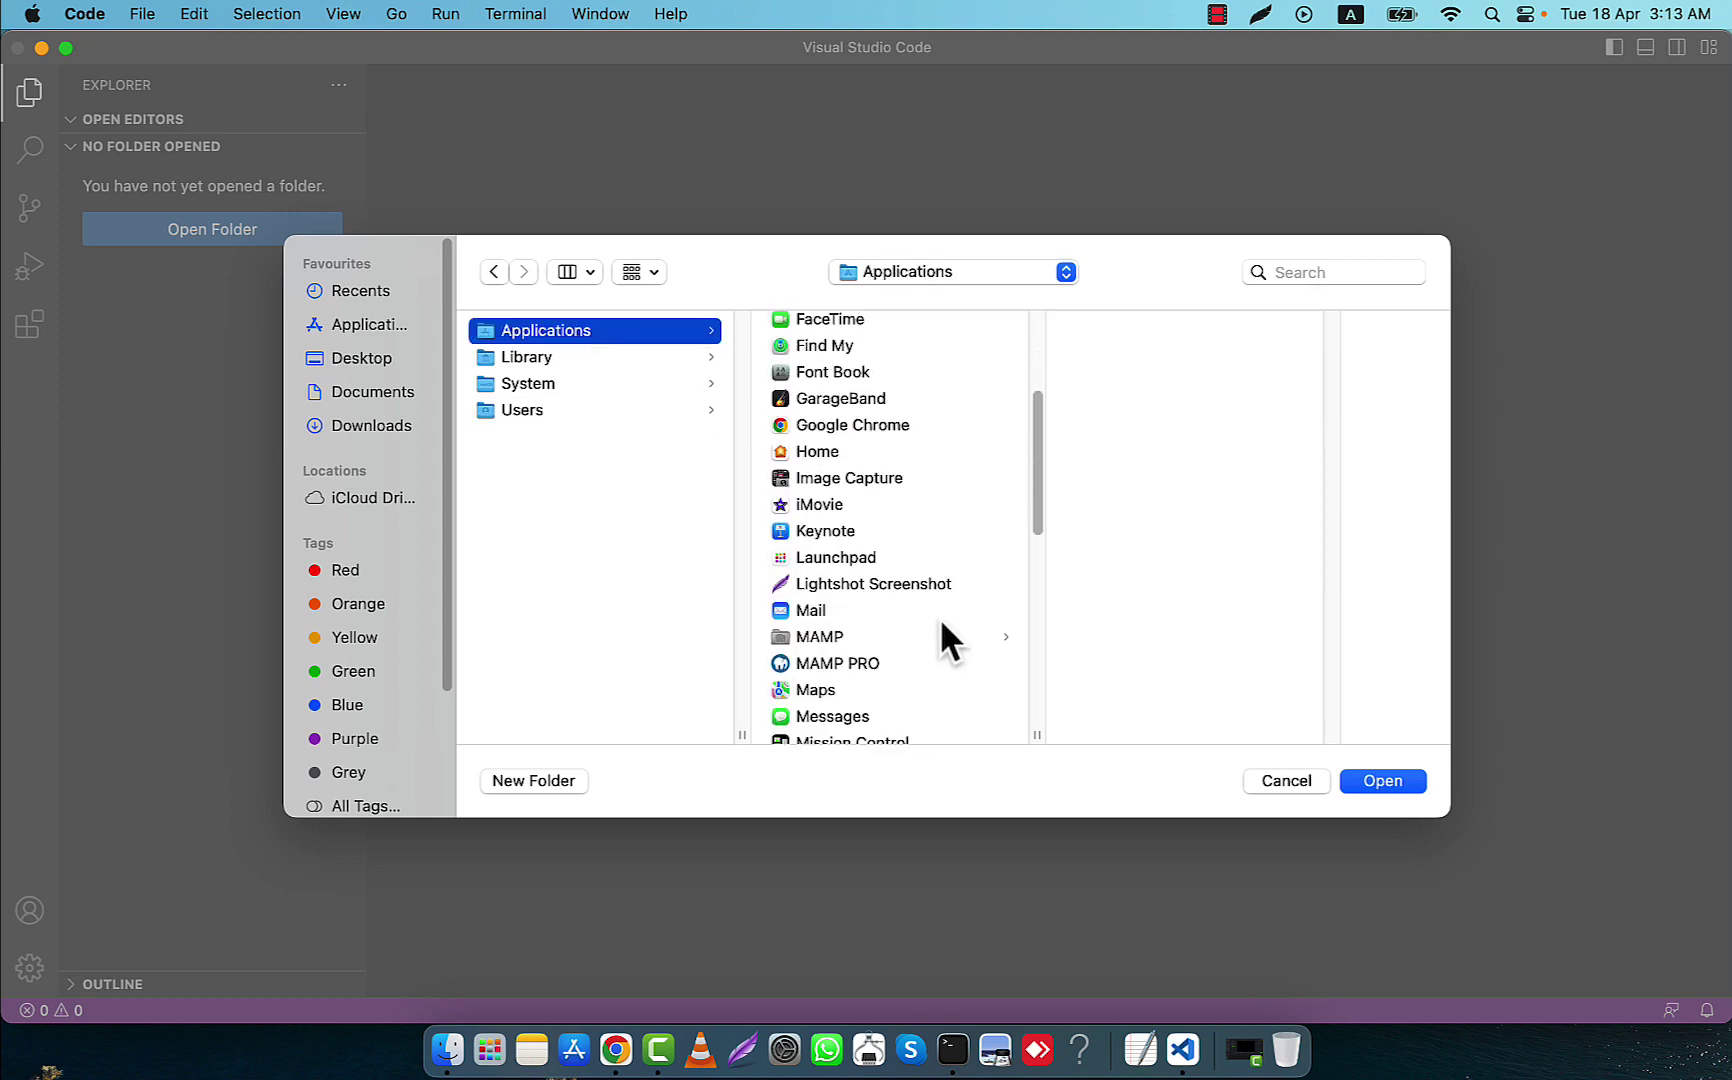
click(815, 640)
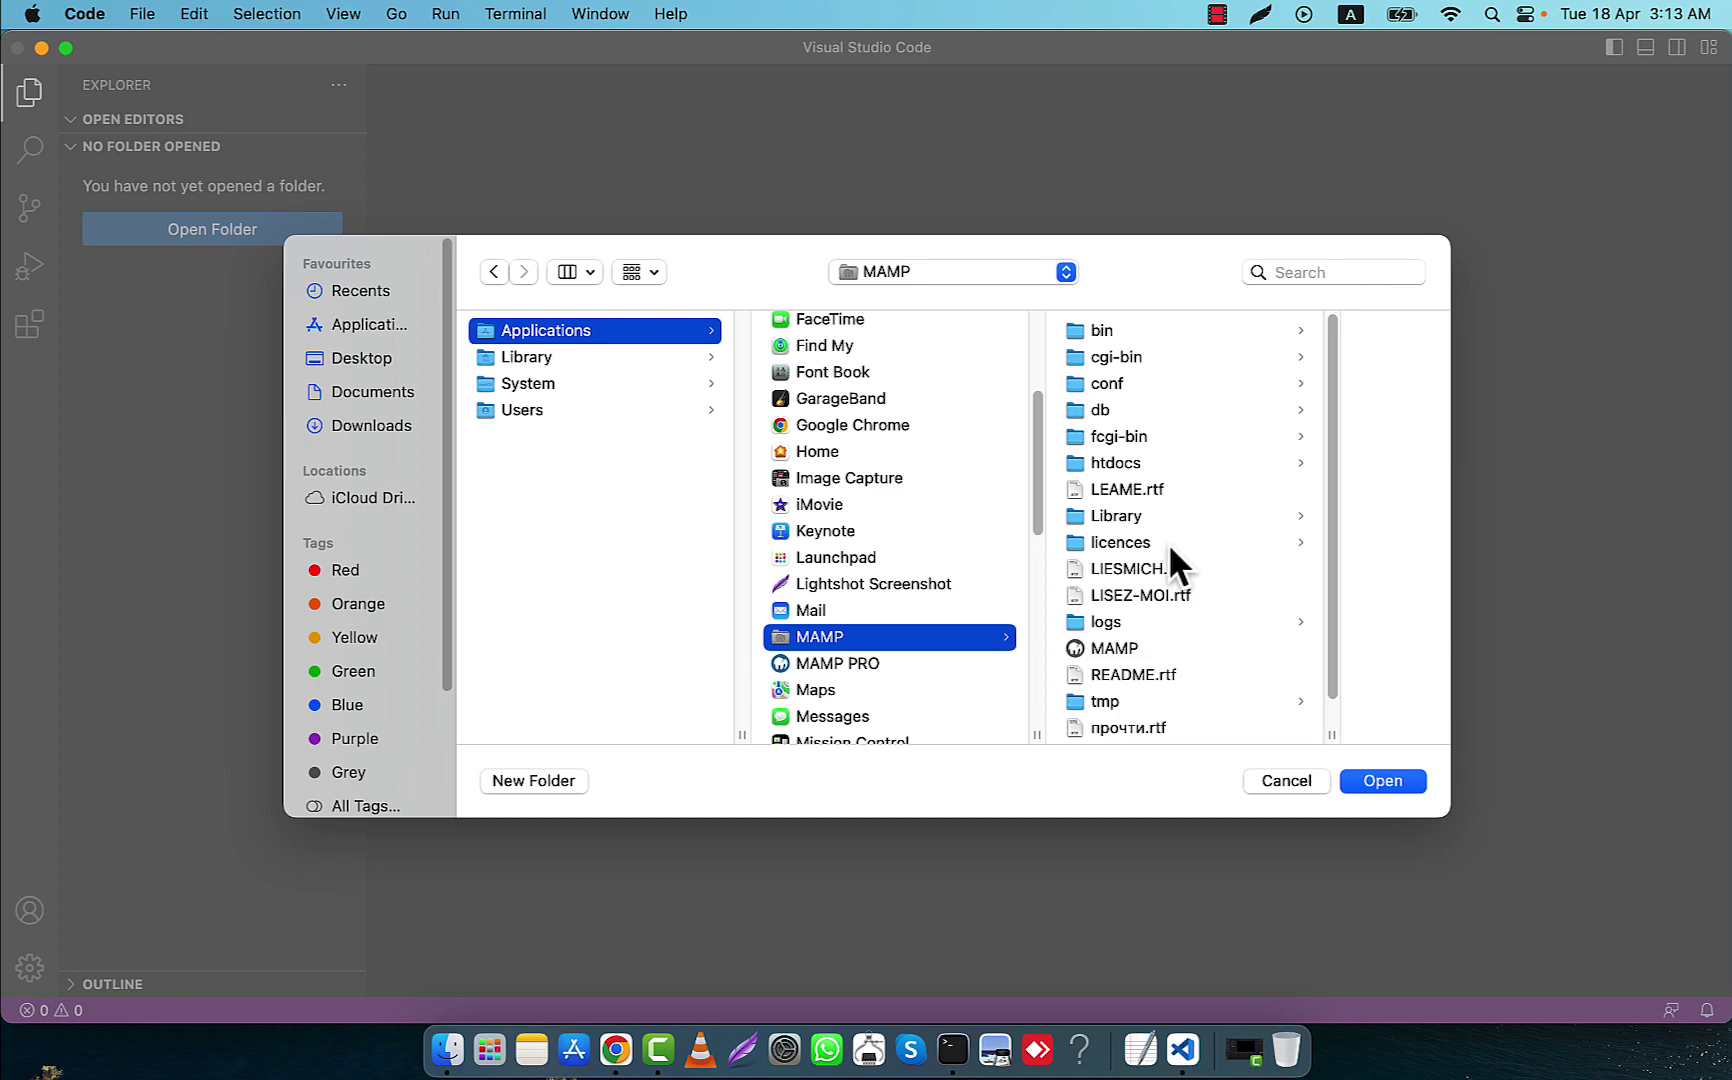
click(1137, 461)
click(1211, 329)
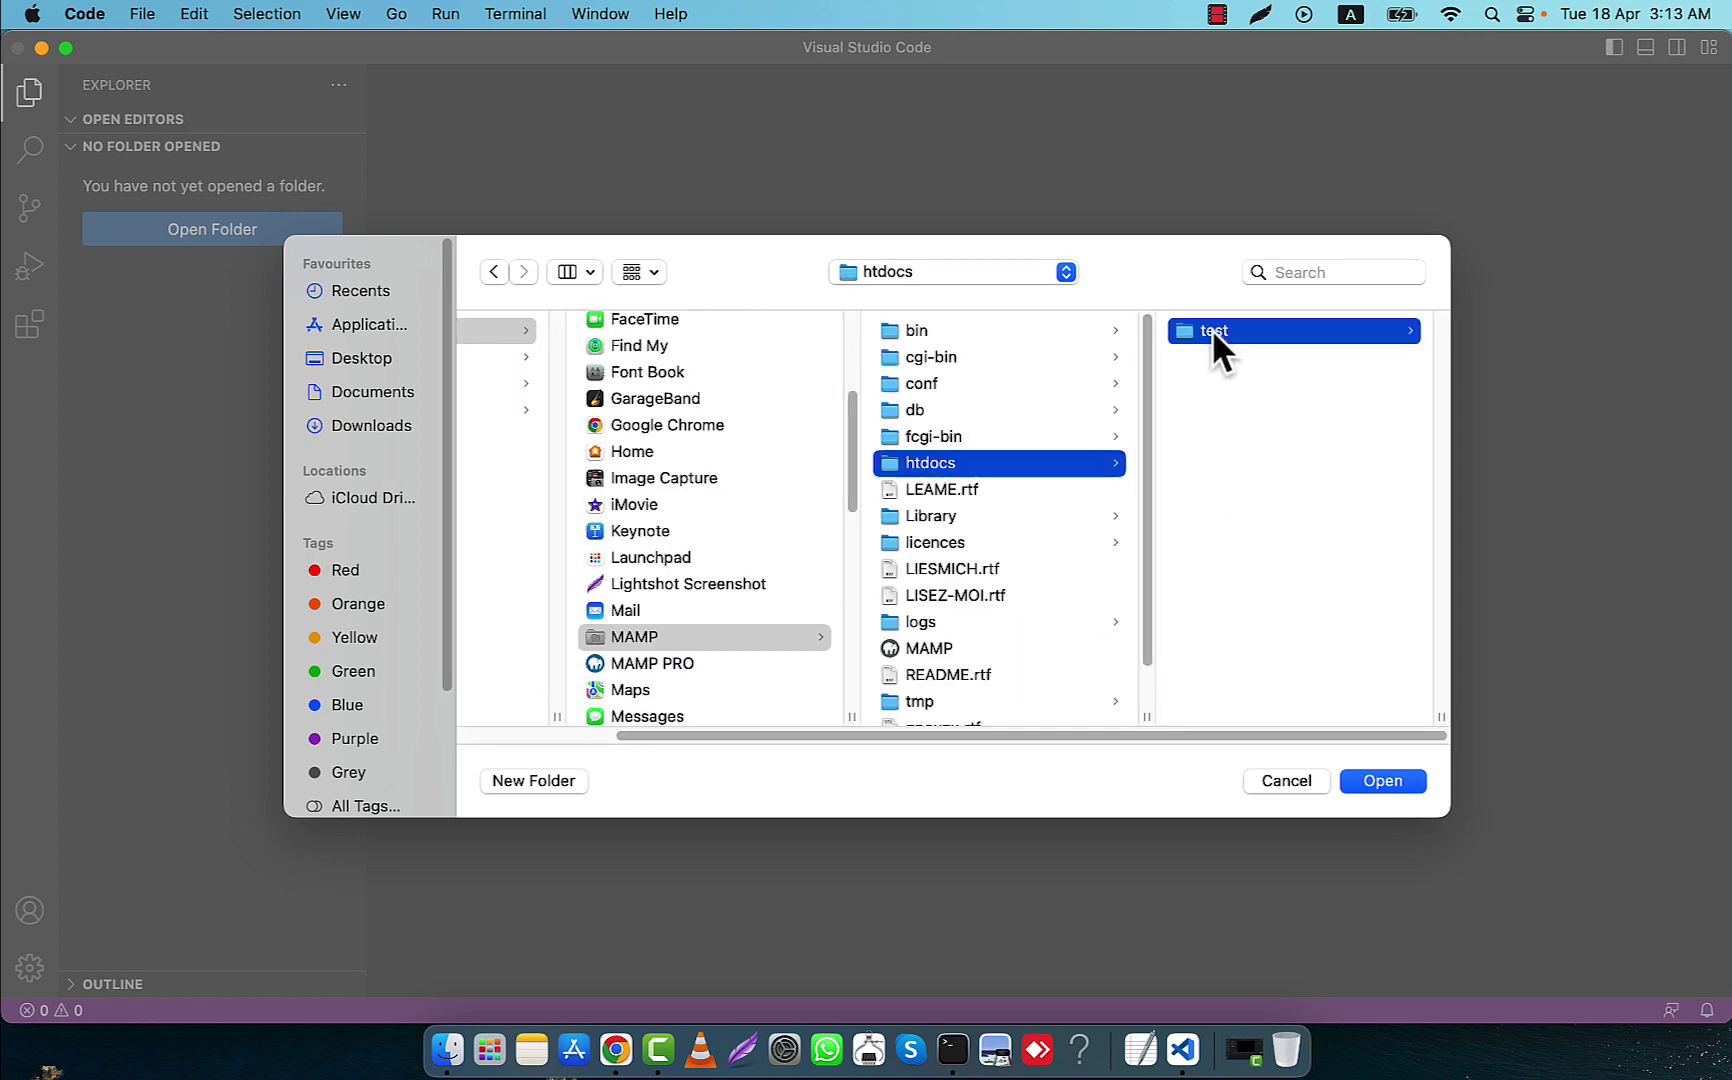
click(1378, 783)
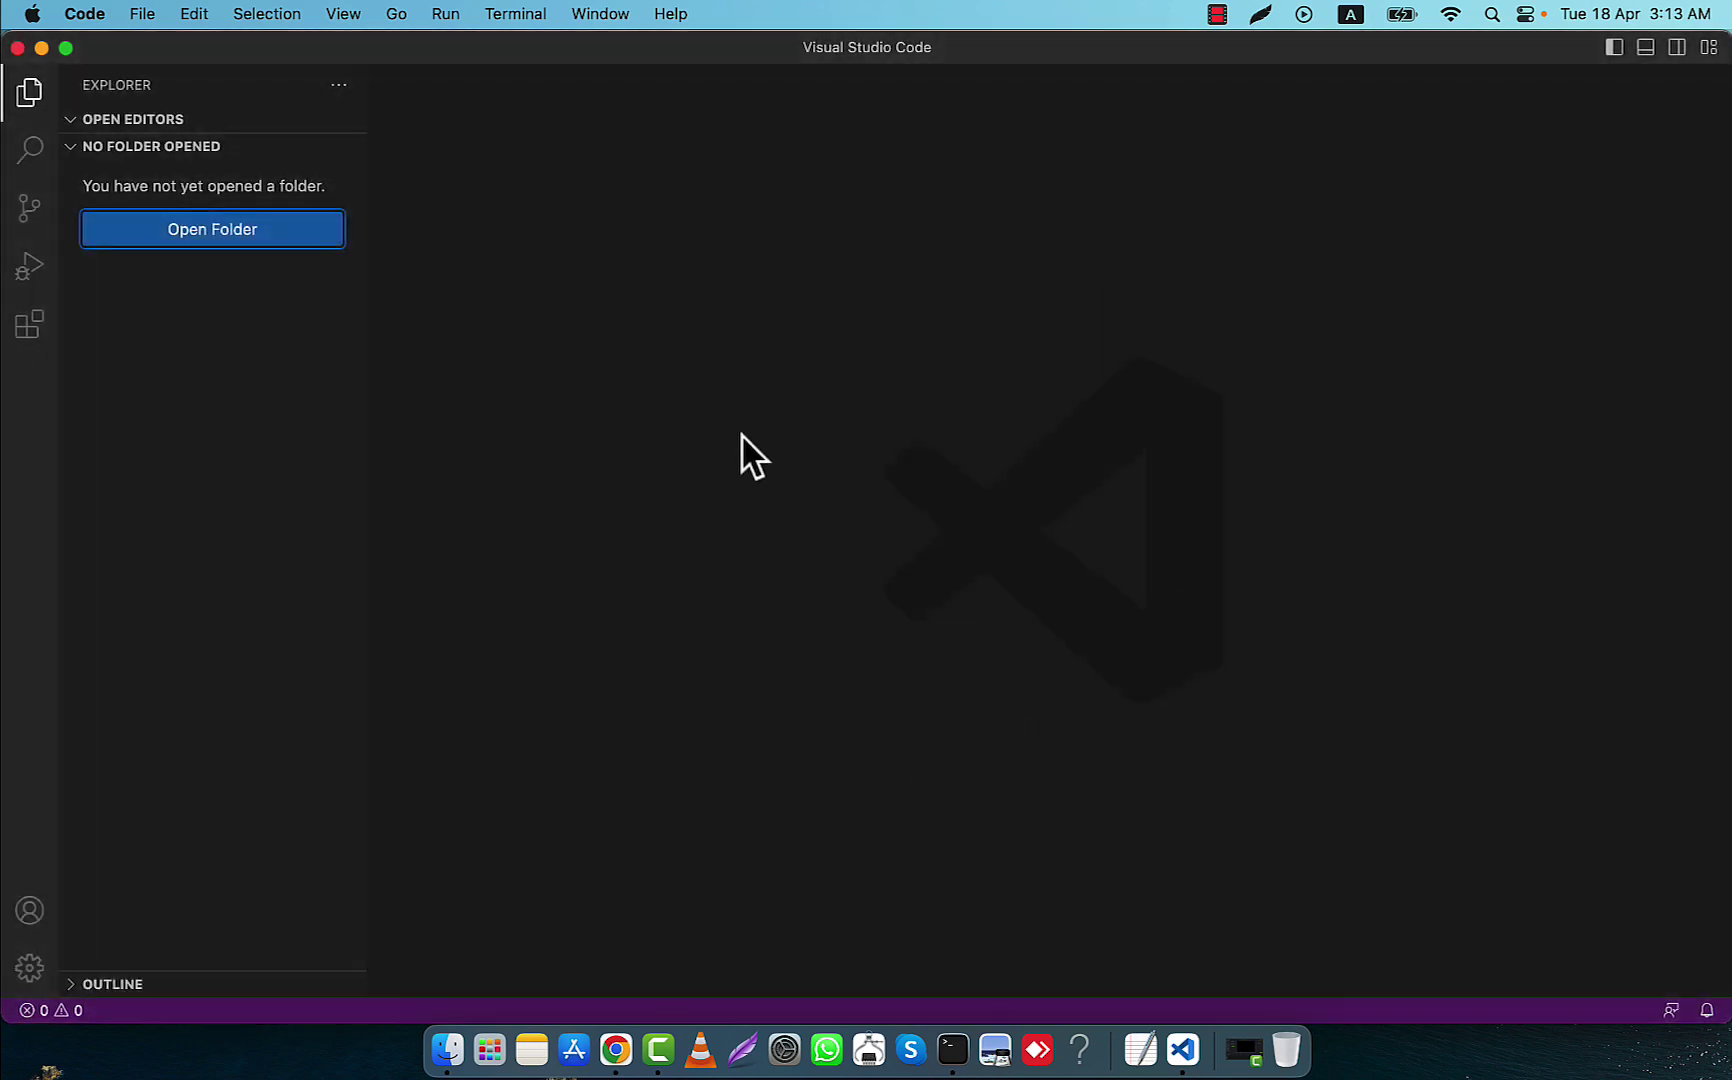
click(1134, 652)
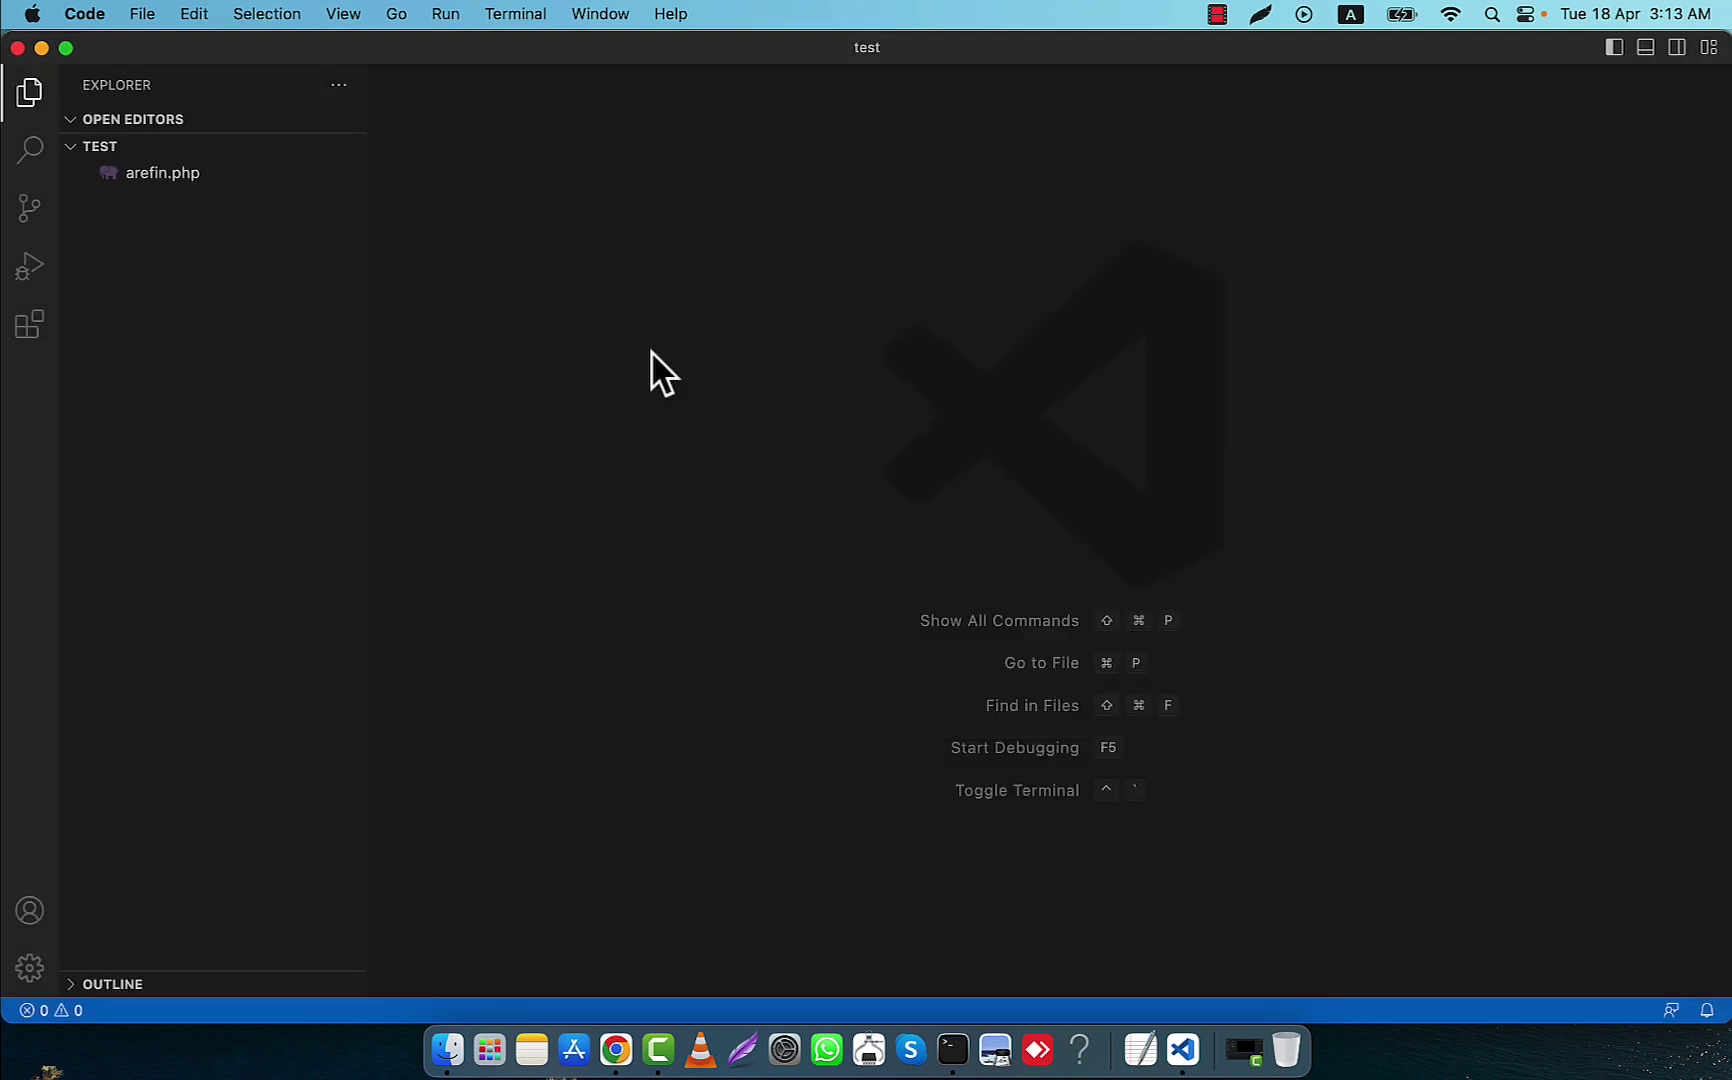
In arefin.php, write <?php echo "This is my first PHP code. I am very much excited.";
click(177, 188)
click(172, 176)
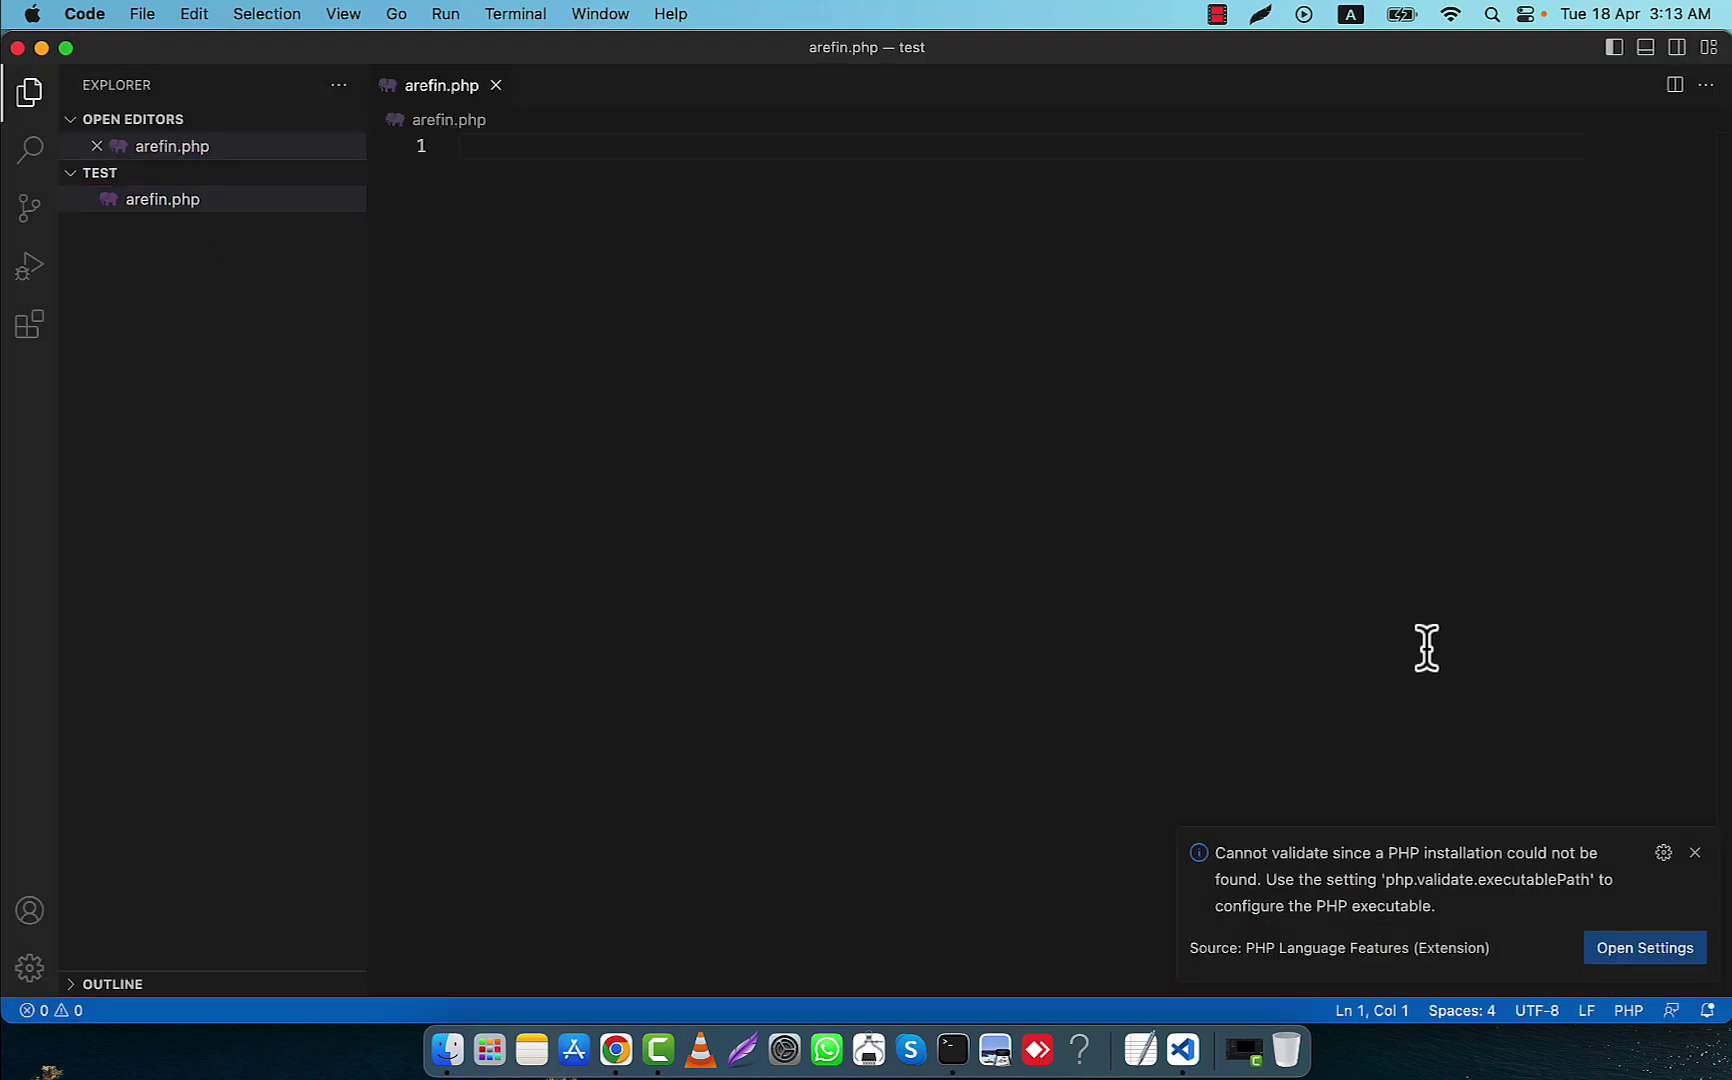
click(1694, 852)
text(<?php)
key(Return)
key(Return)
key(BackSpace)
text(echo "";)
key(Left)
key(Left)
text(This is my )
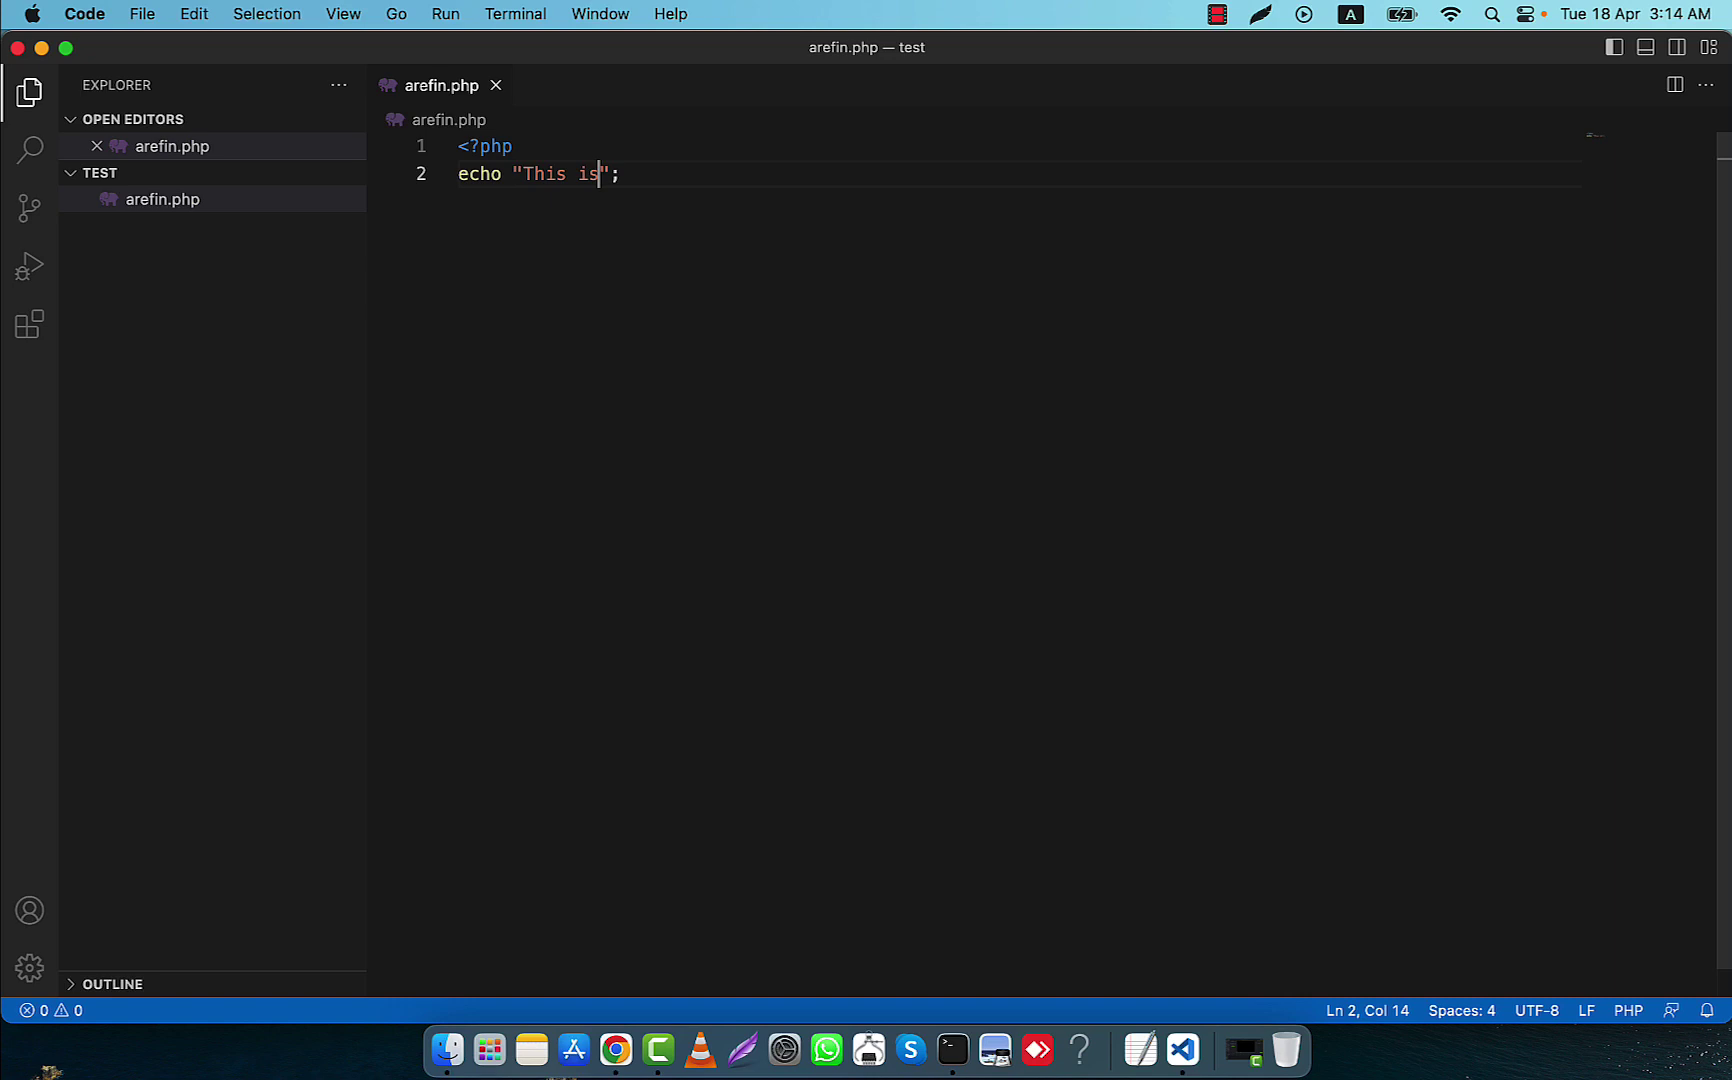
text(first PHP )
text(code. I am ve)
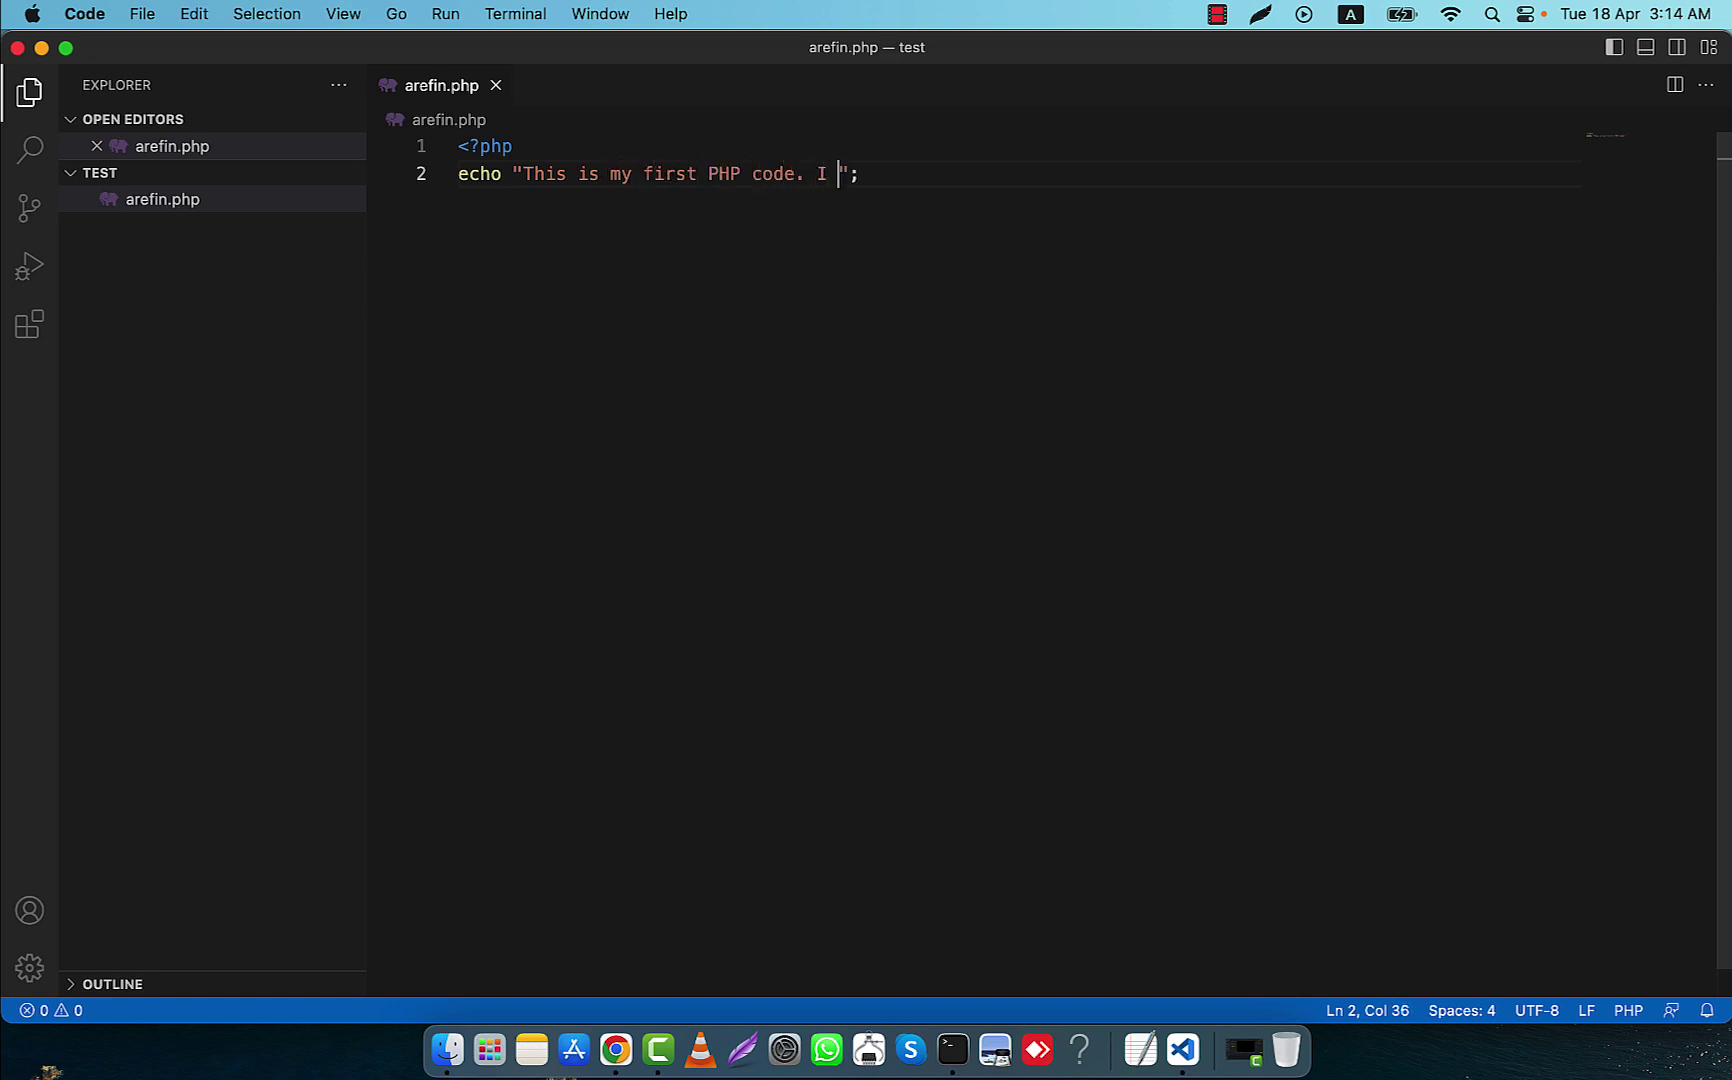
text(ry much excited.)
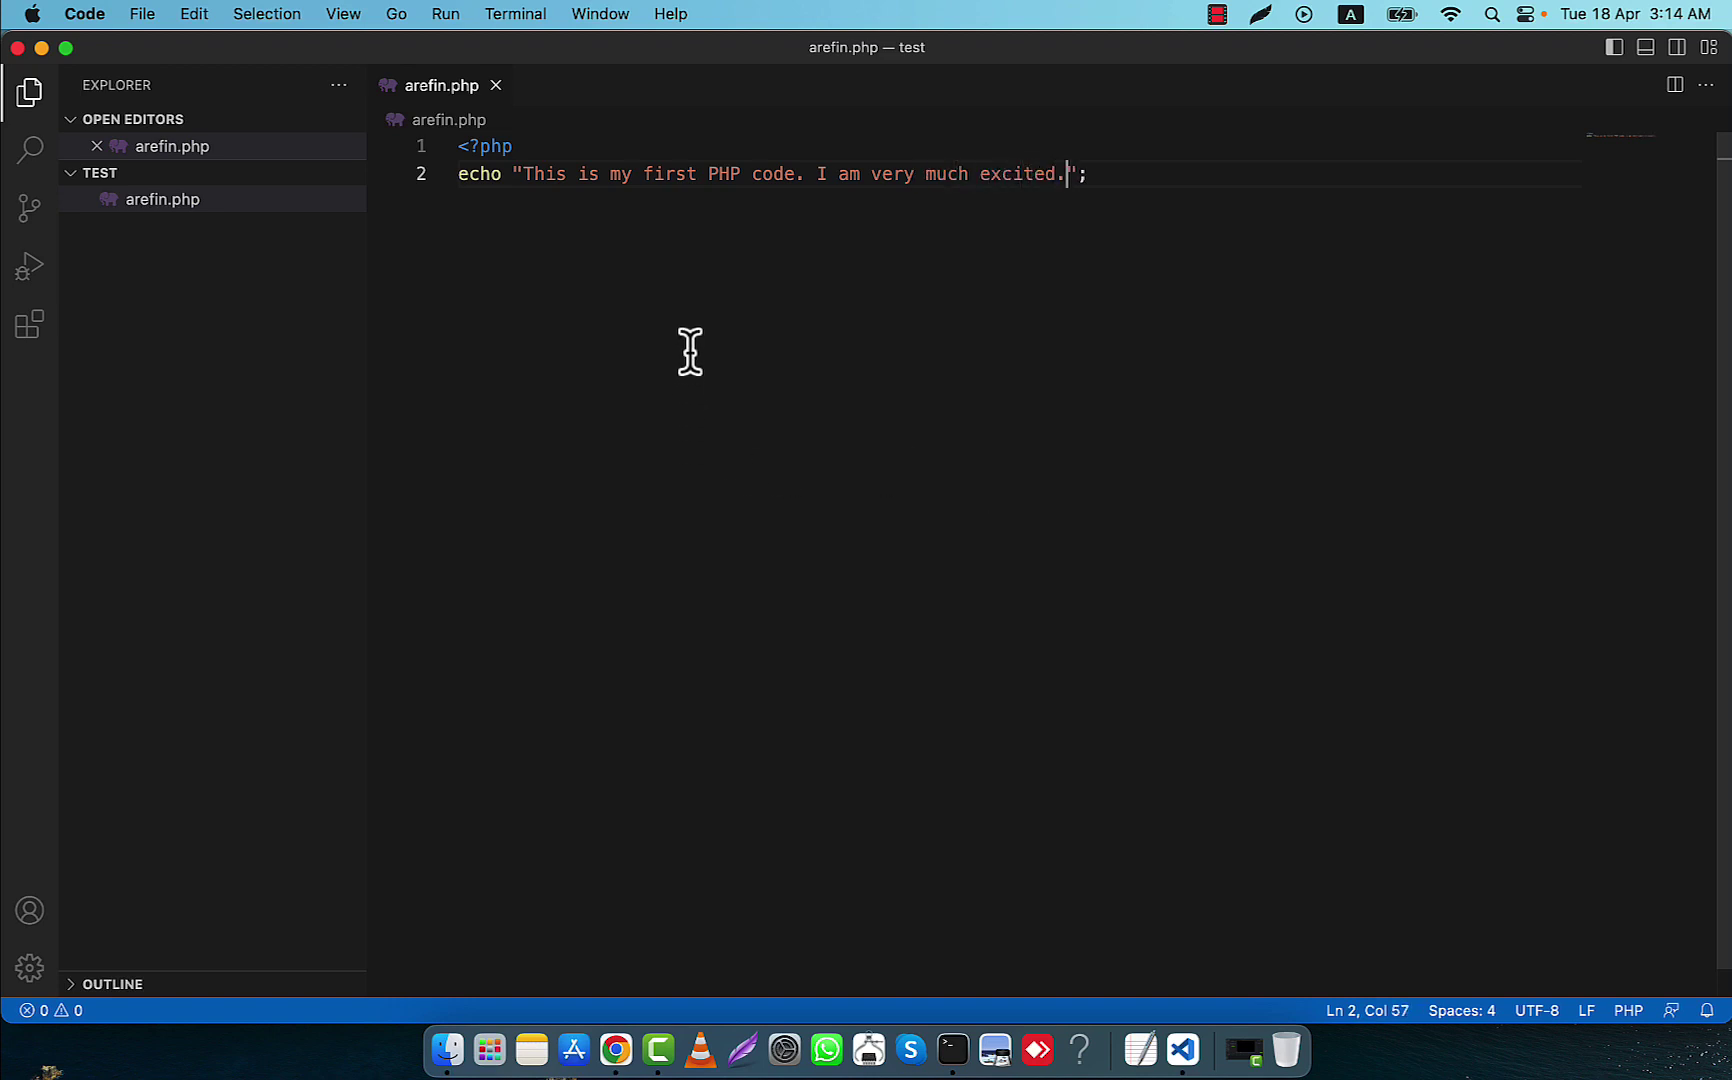
click(614, 1052)
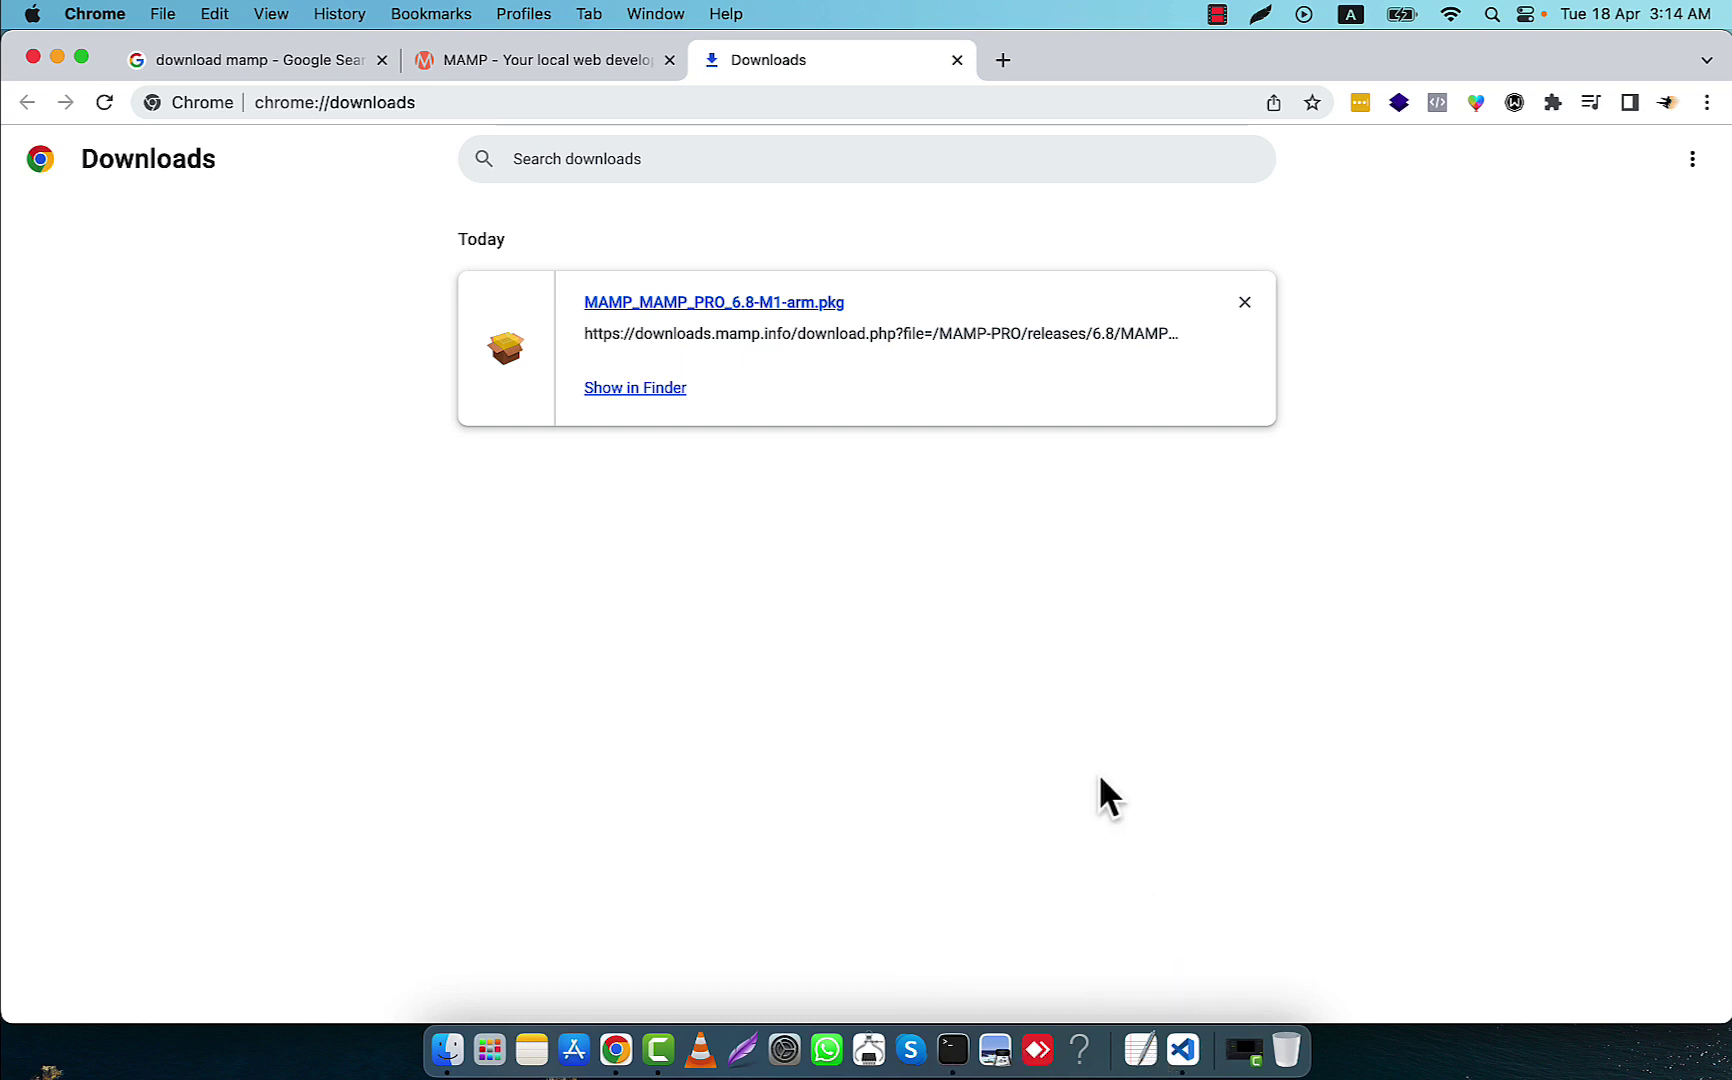
Launch the MAMP app from Finder's Applications/MAMP folder
click(449, 1050)
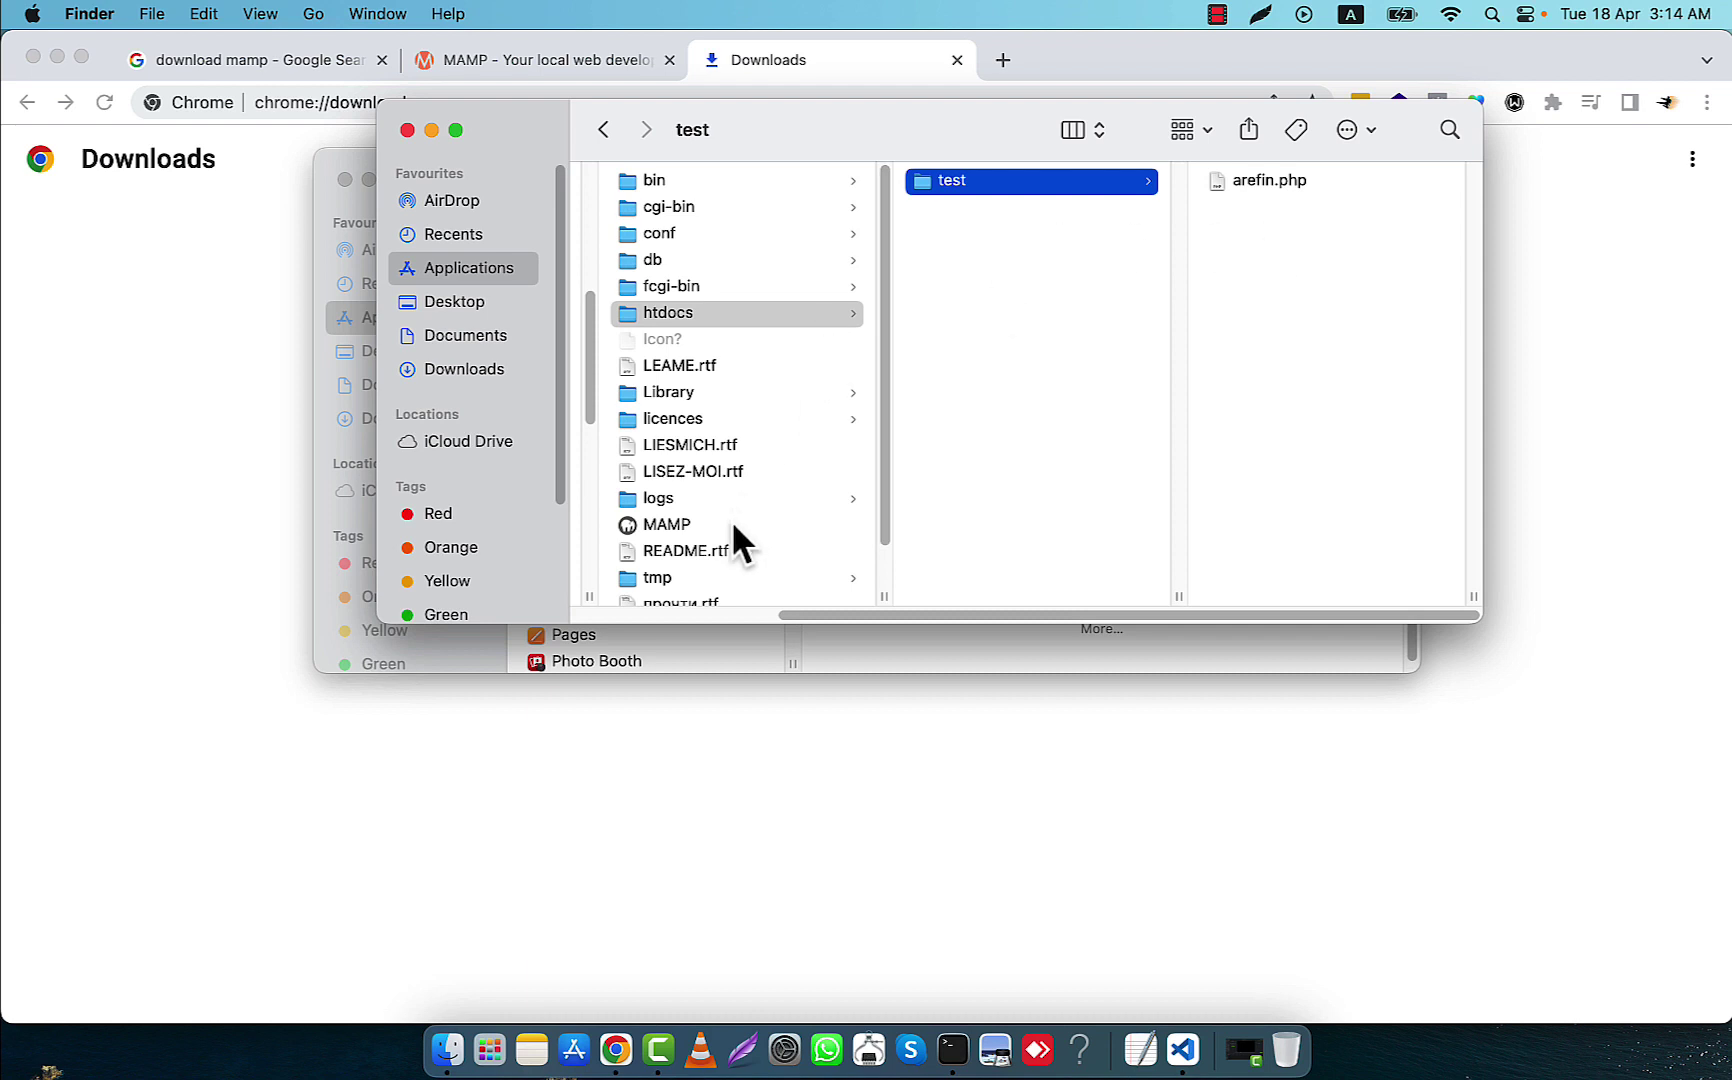
scroll(700, 522, down, 1)
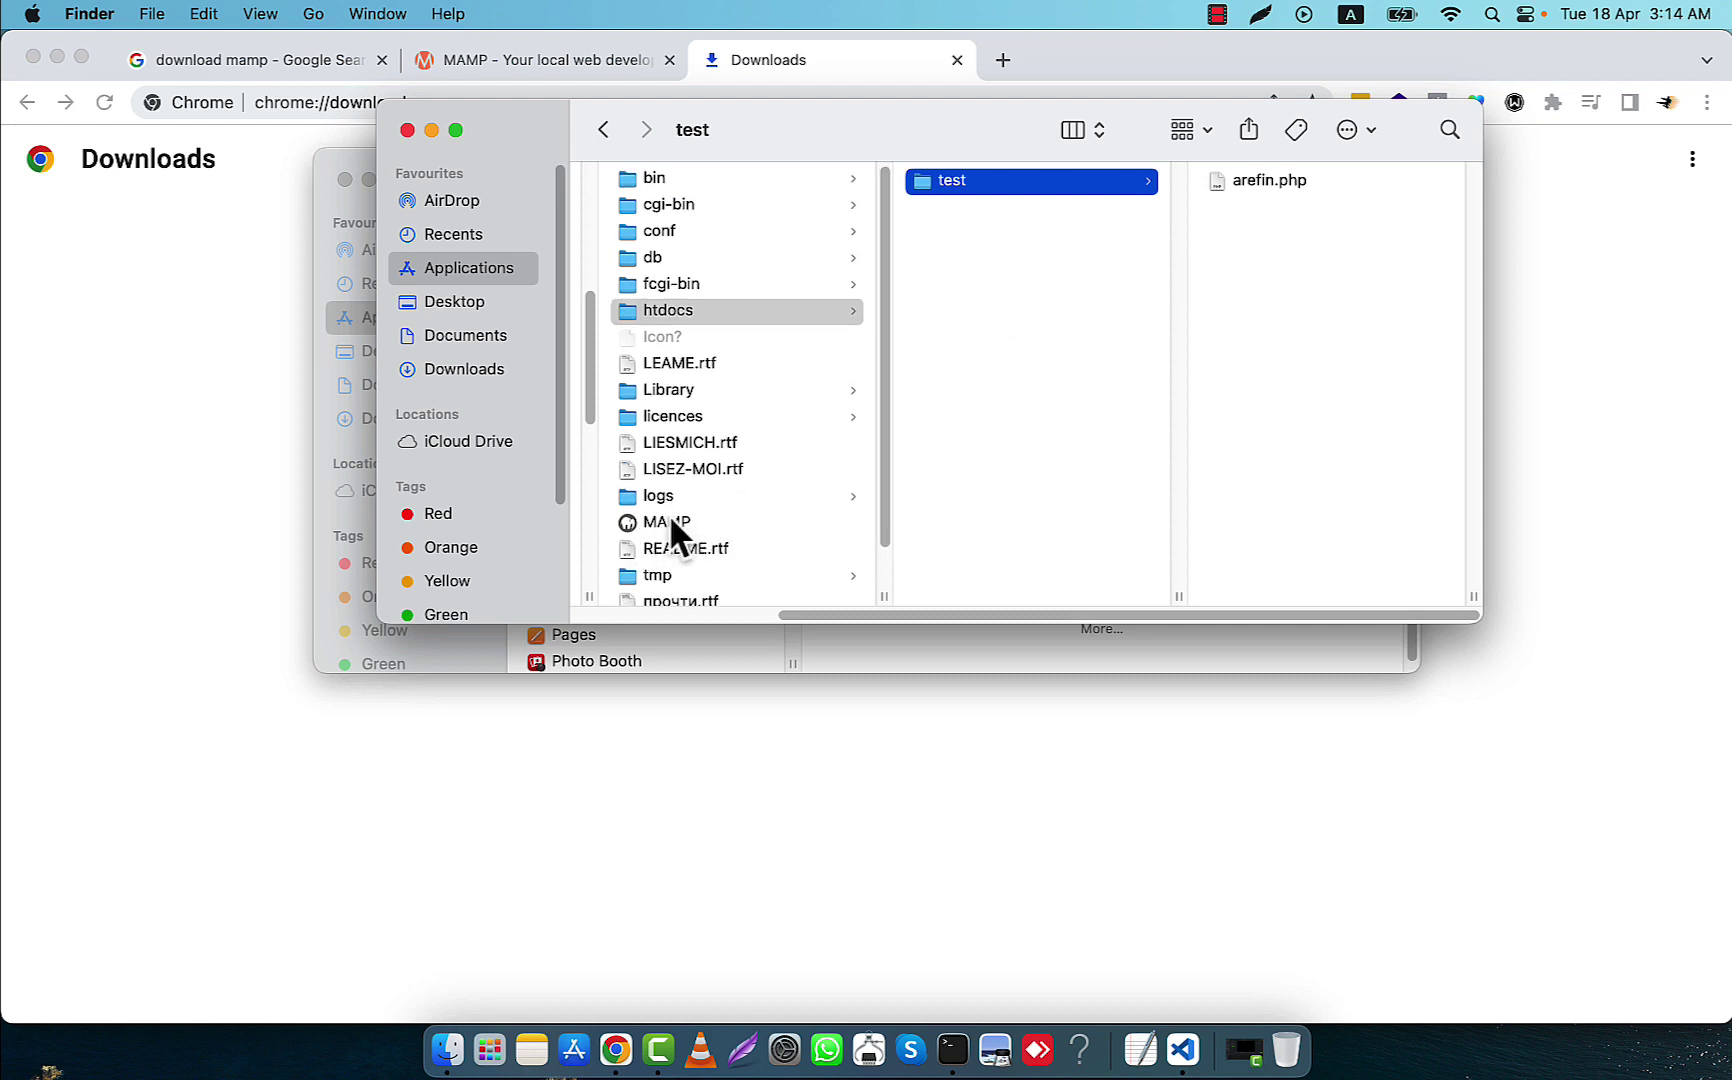
drag(835, 614, 600, 626)
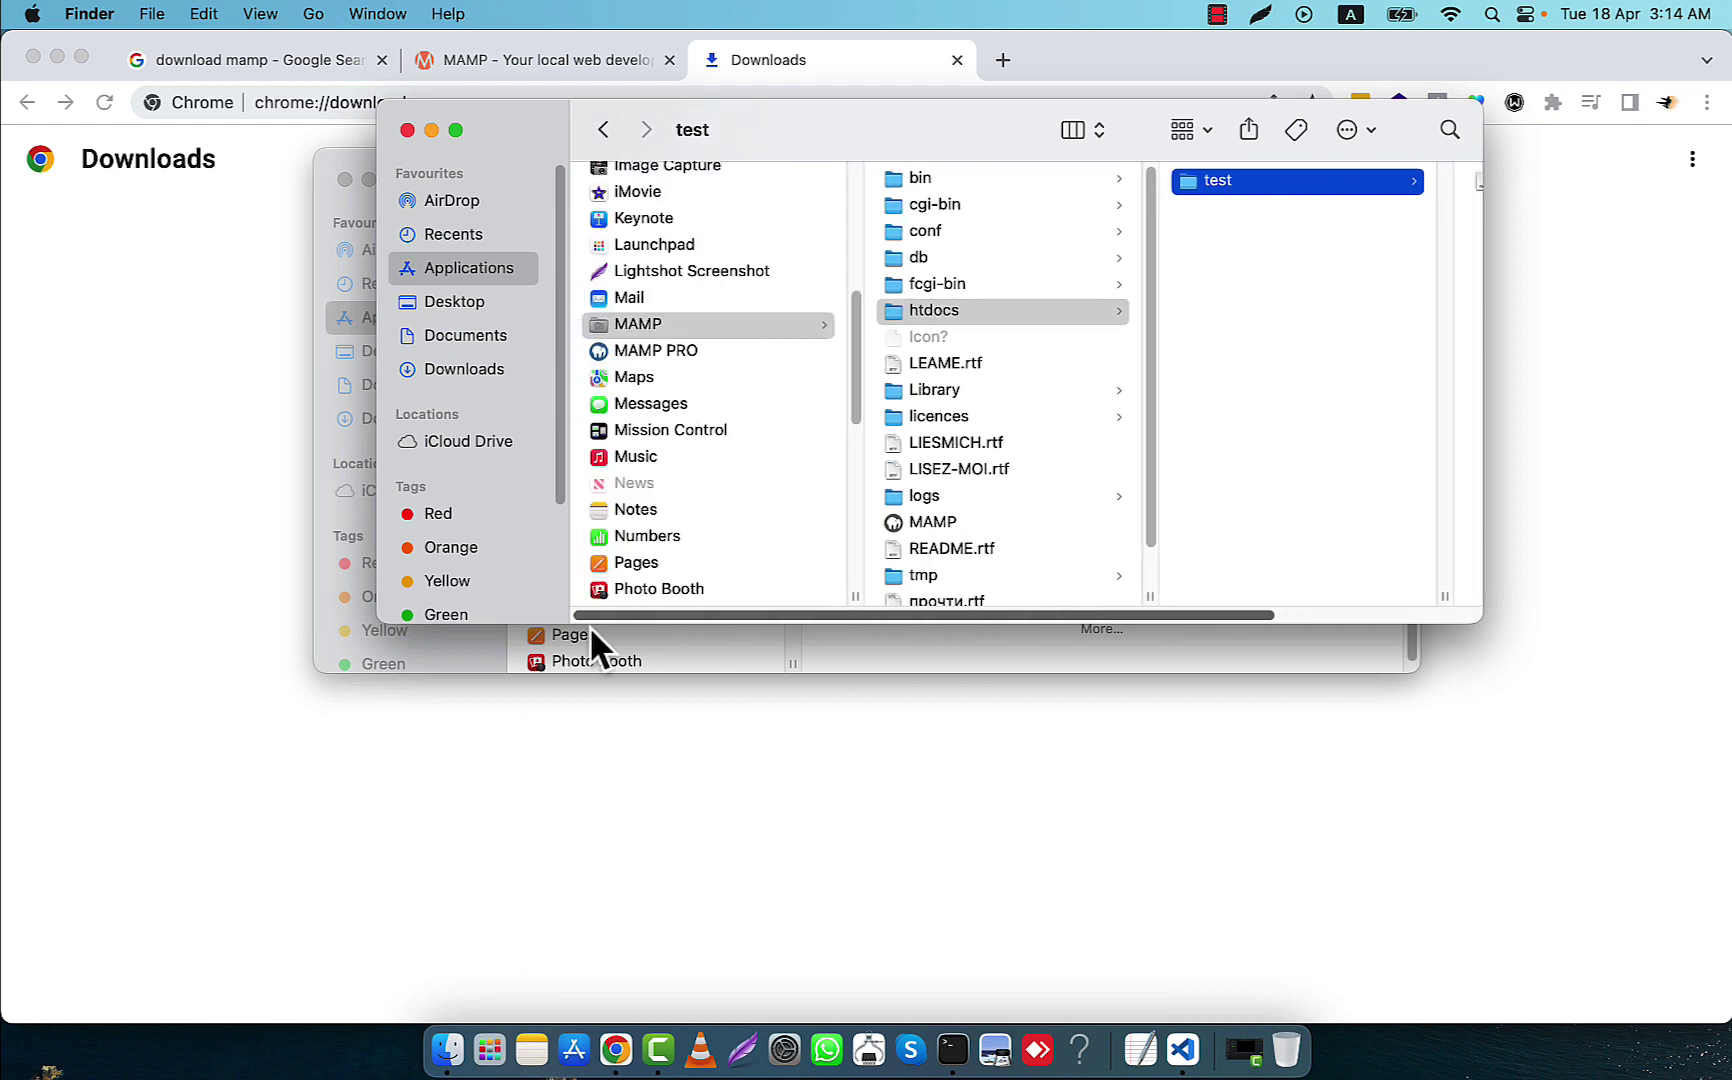
double_click(912, 522)
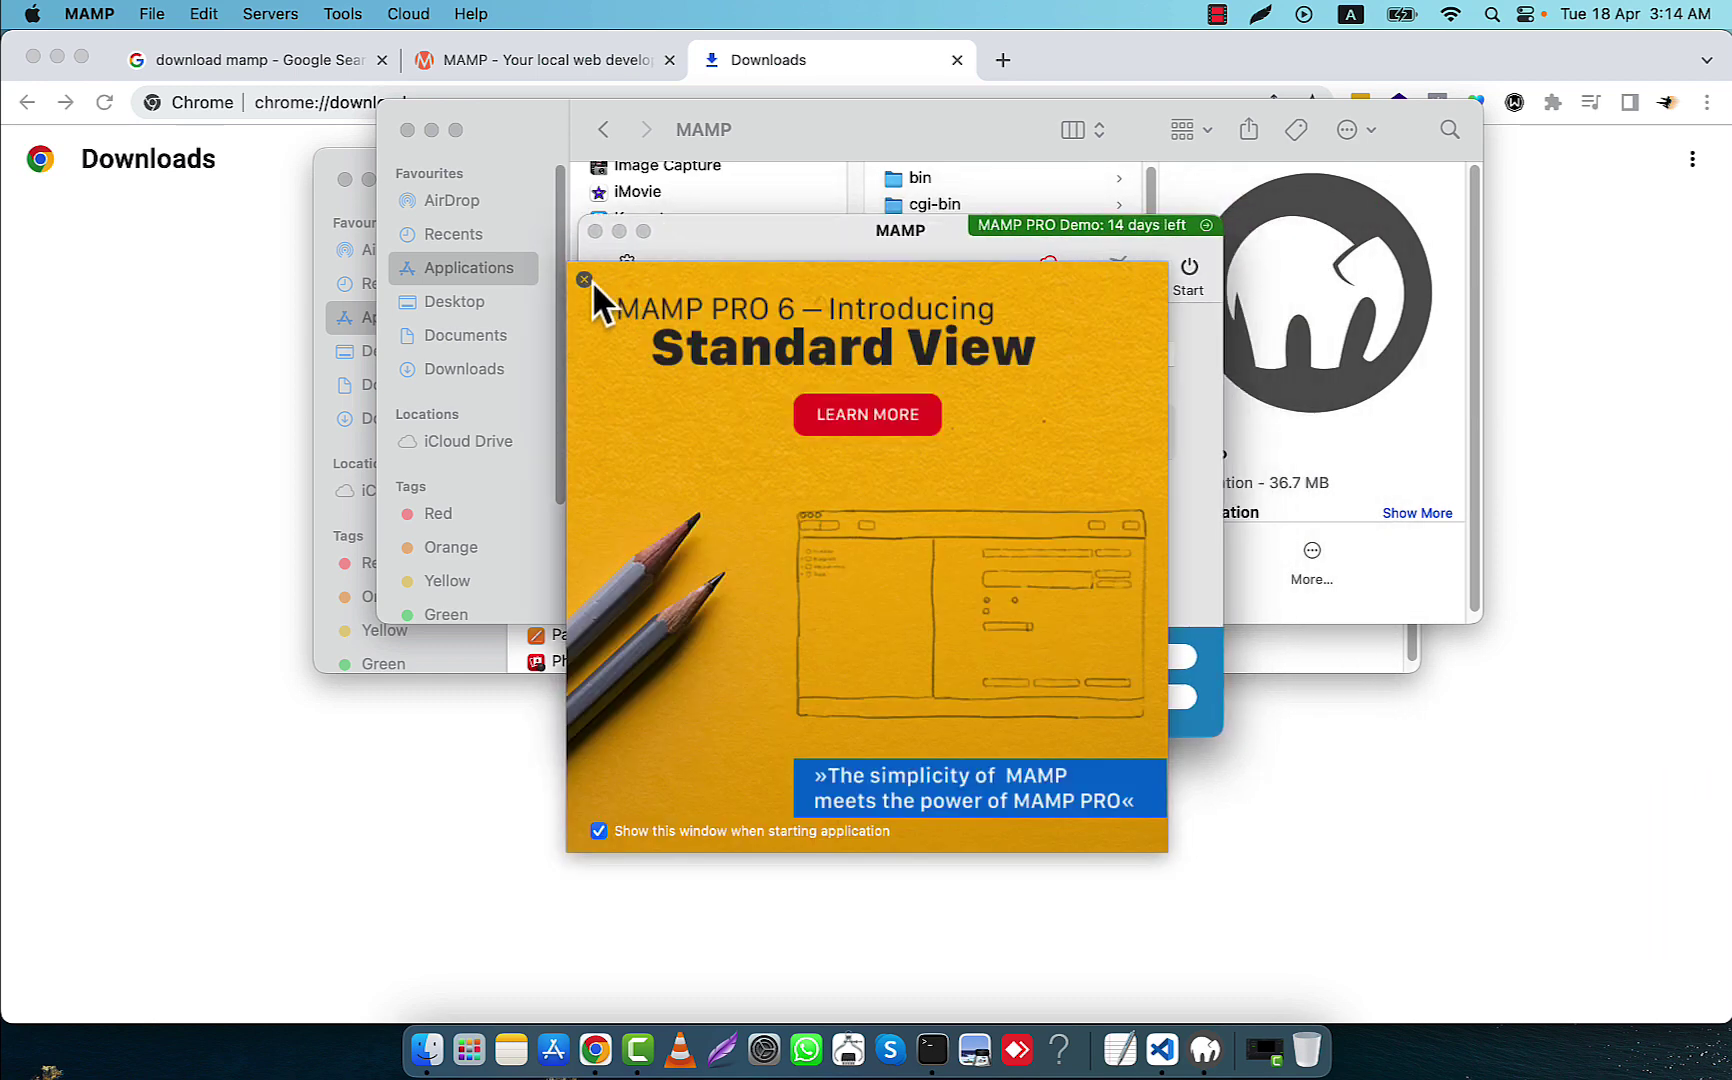
Close the intro popup and switch PHP to version 8.2.0 after the first start fails
click(585, 280)
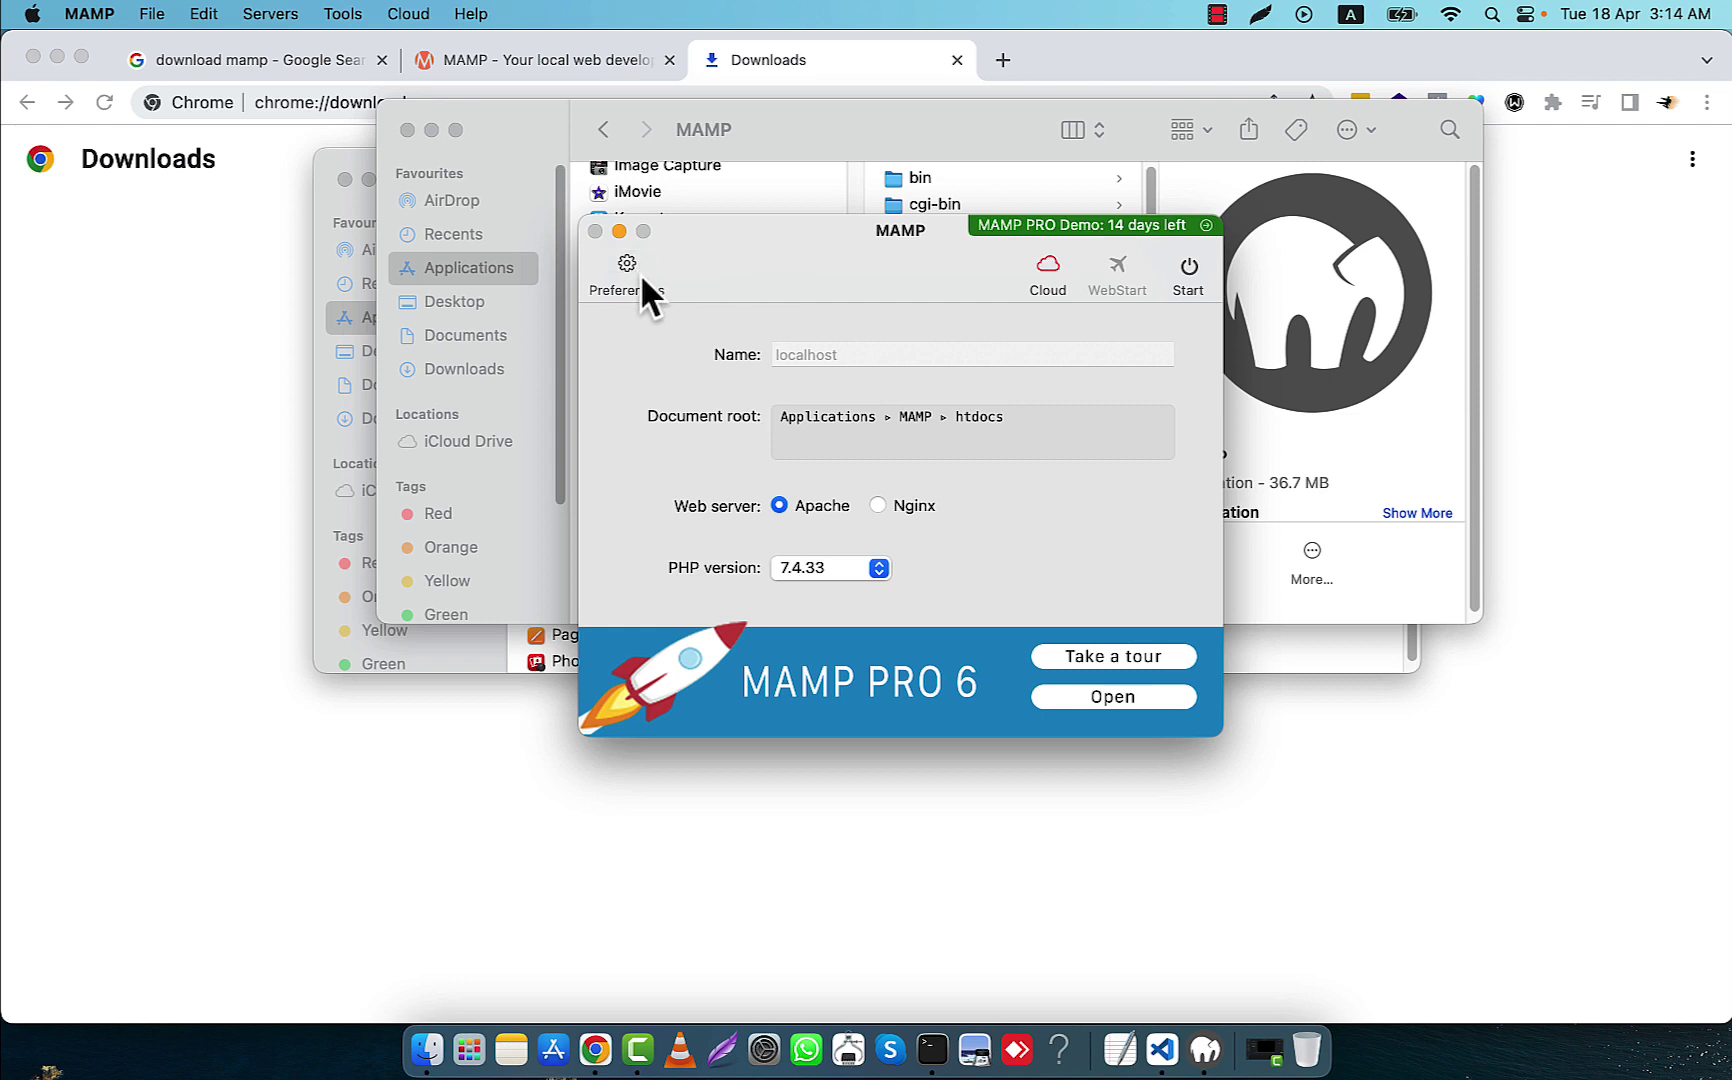
click(1190, 270)
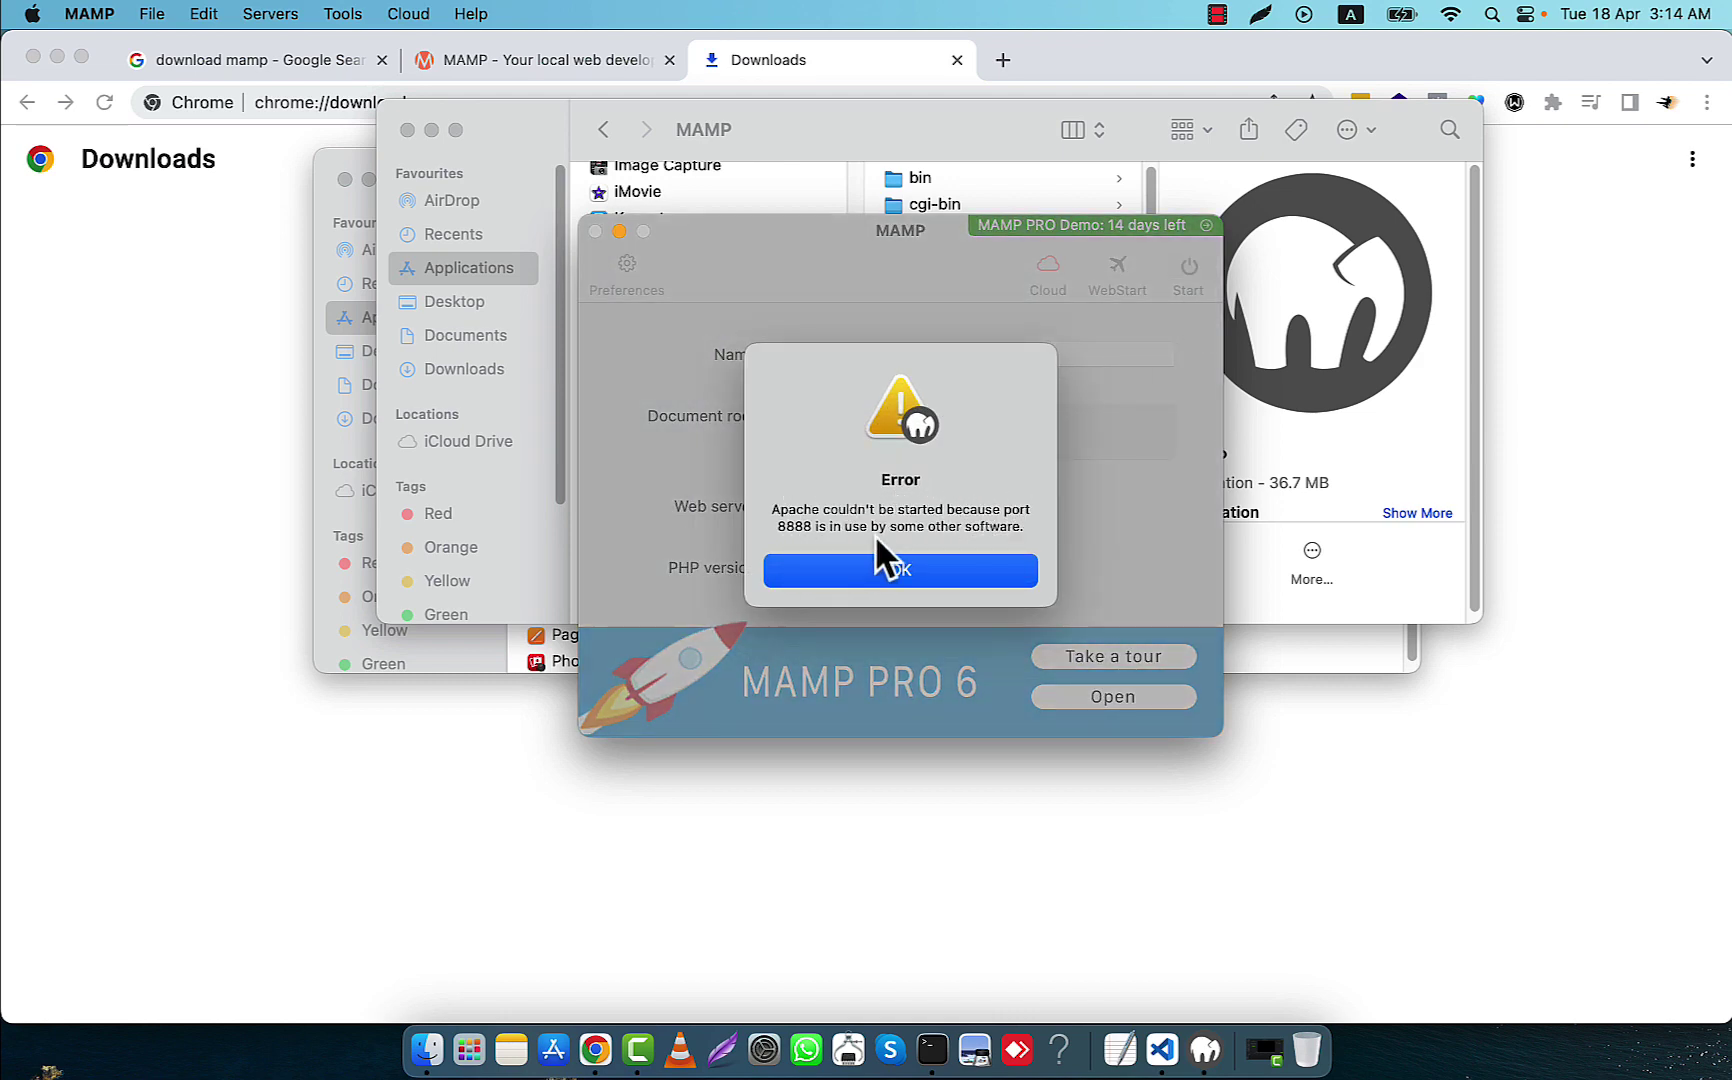
click(974, 568)
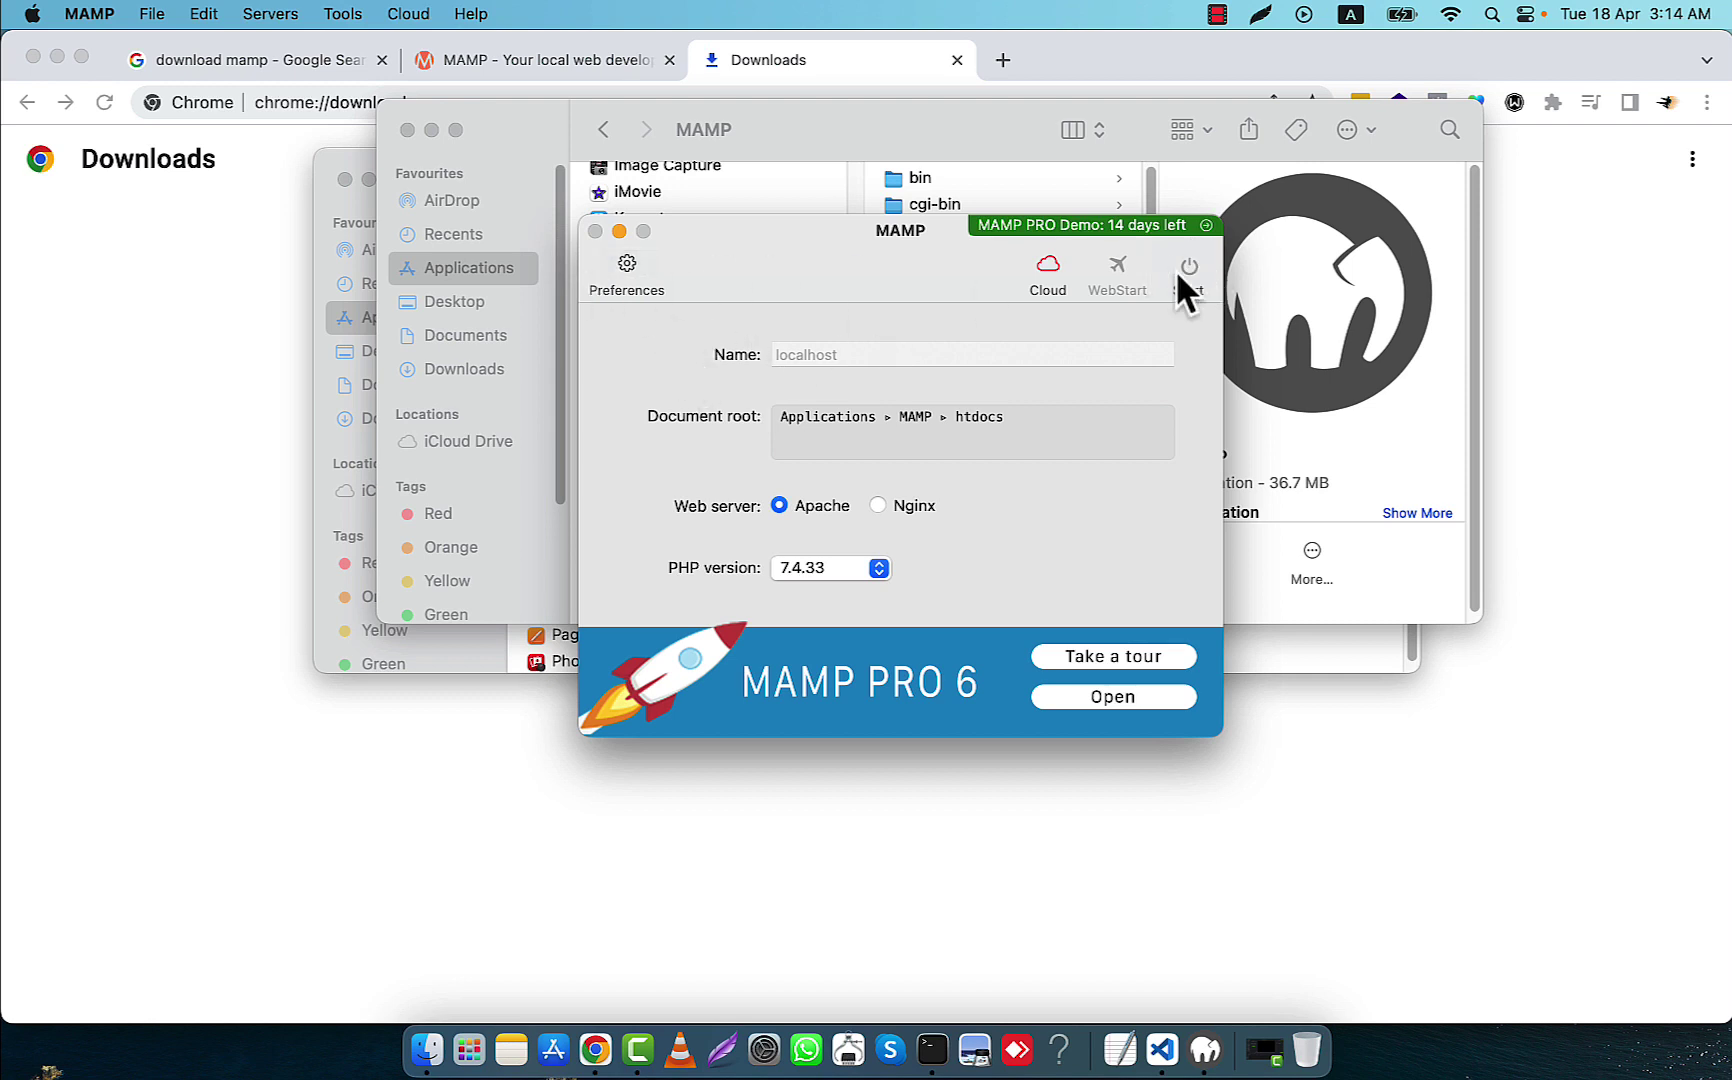
click(834, 566)
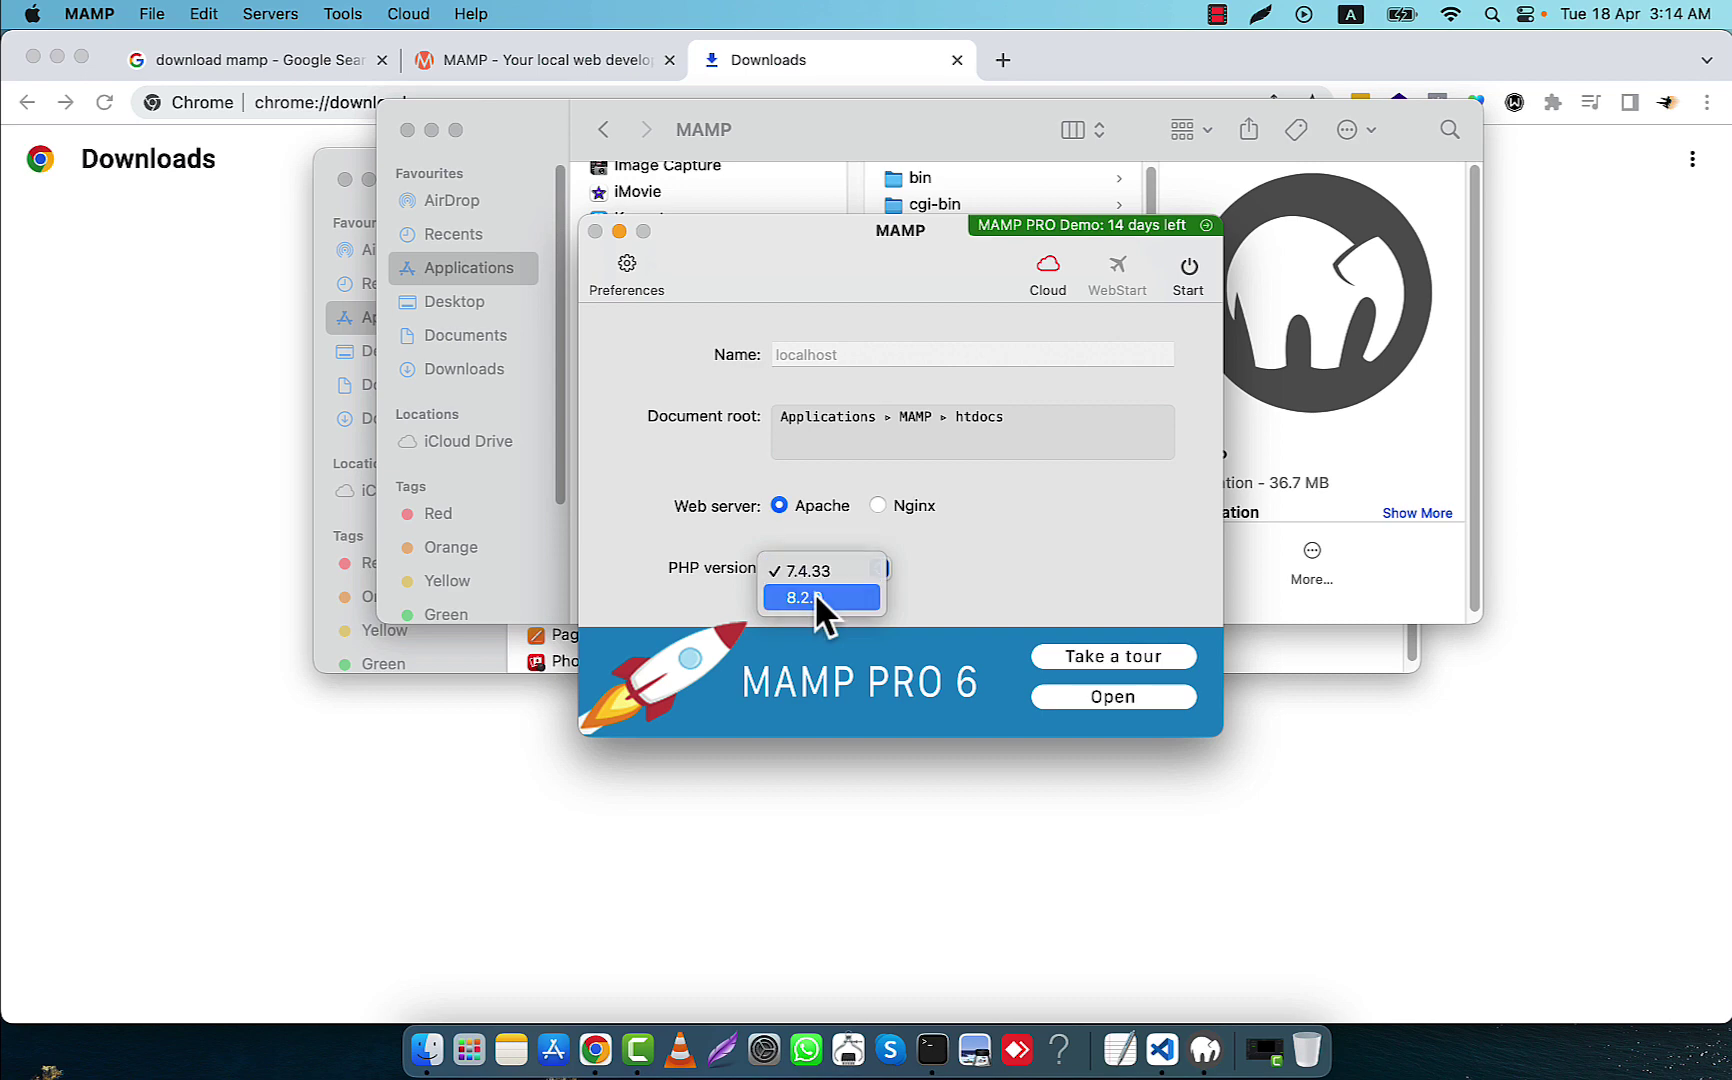
click(815, 596)
click(869, 615)
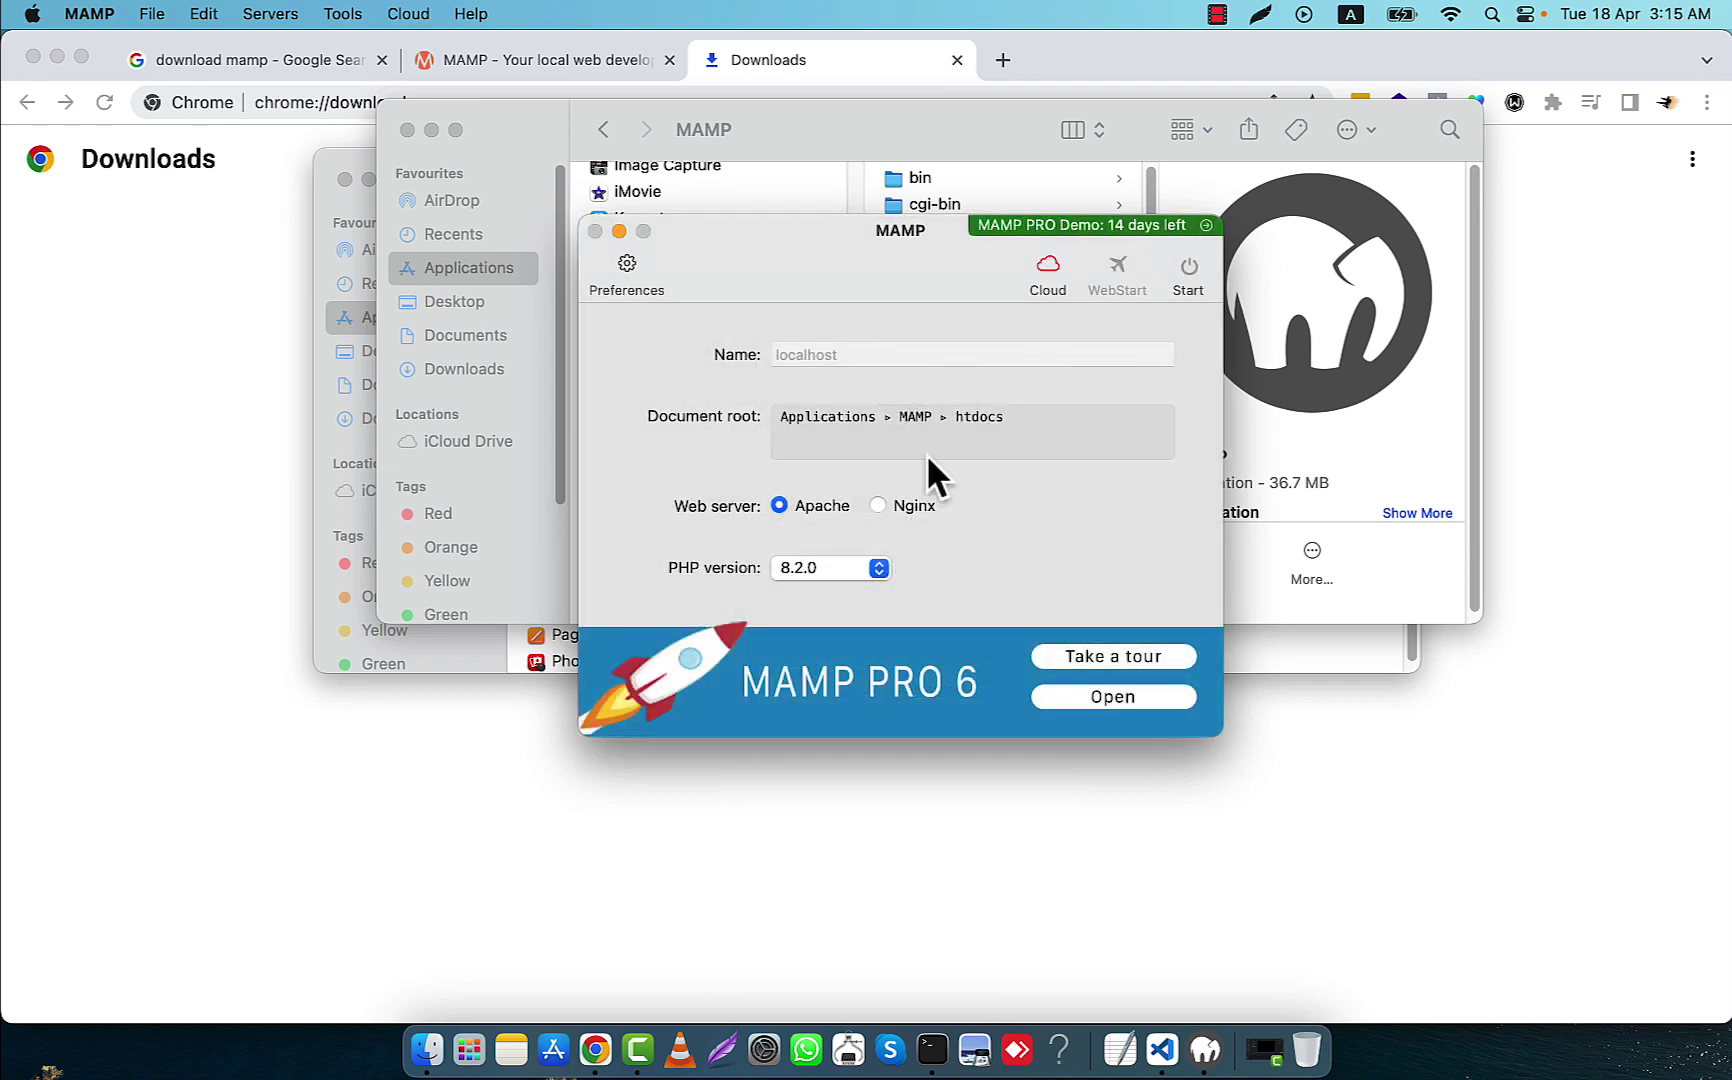
Retry starting the servers, dismiss the port 8888 error, and open Preferences
click(1187, 267)
click(942, 567)
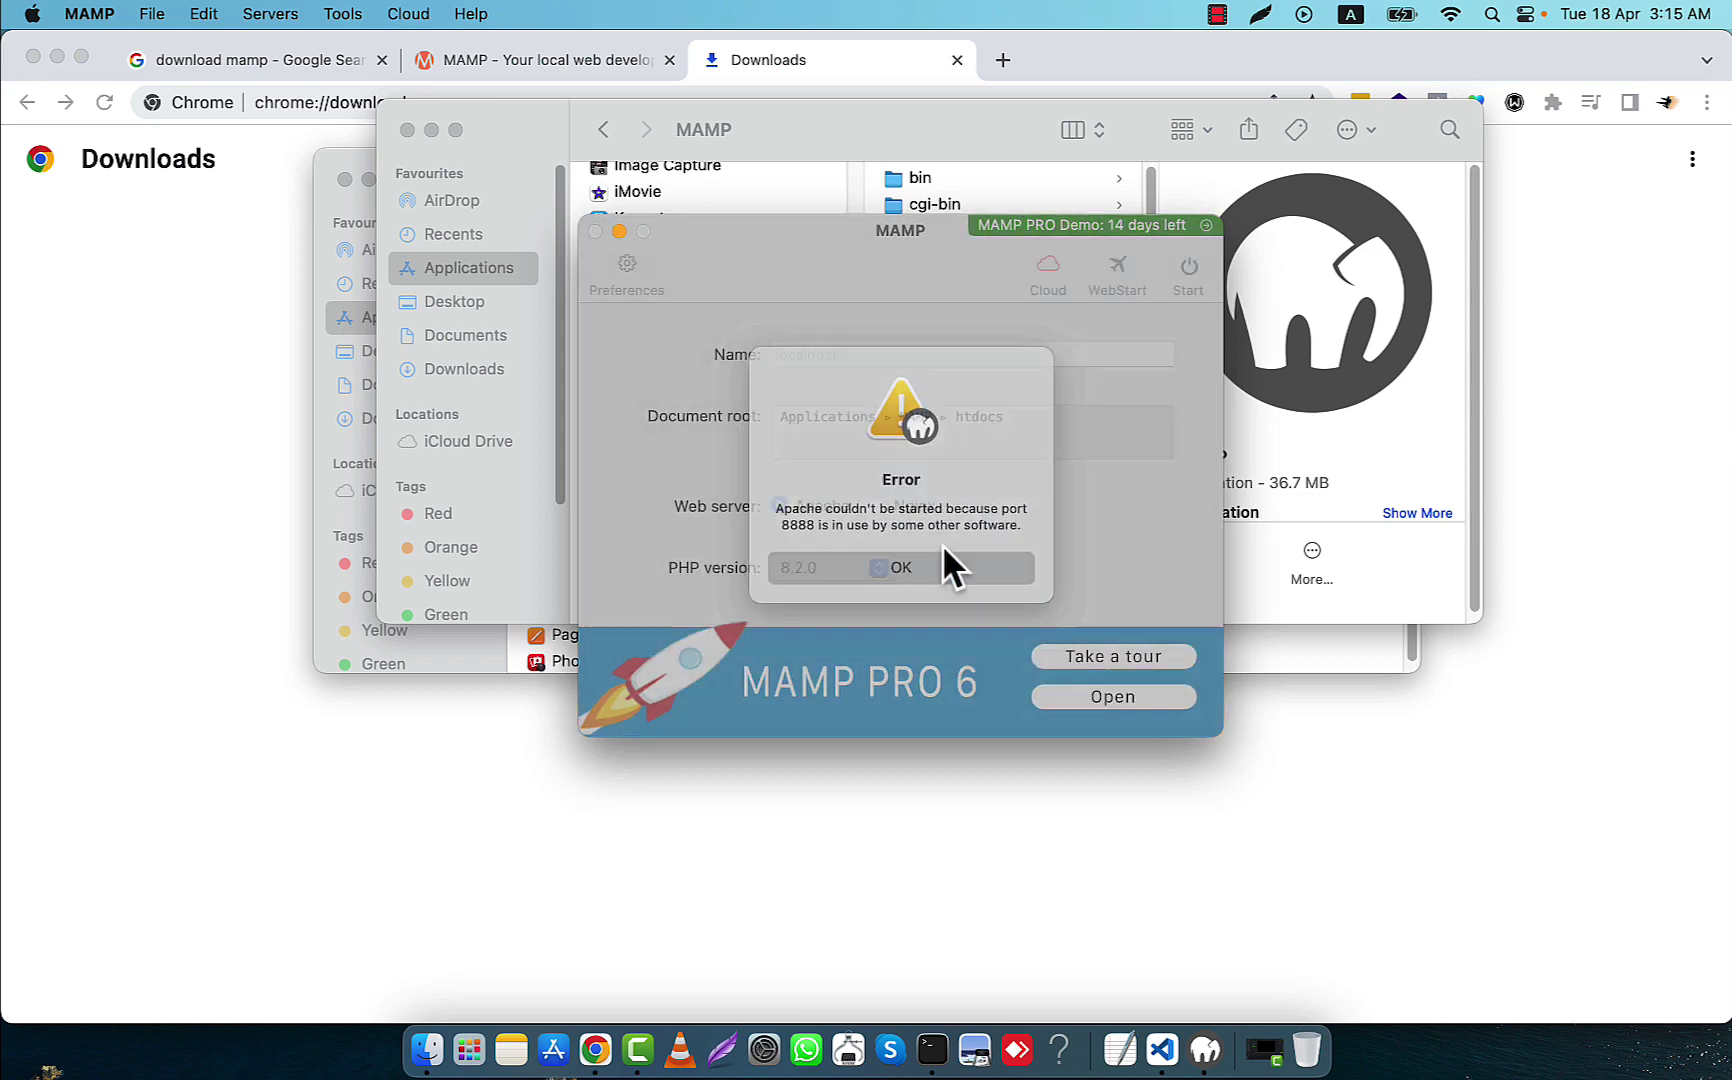
click(625, 265)
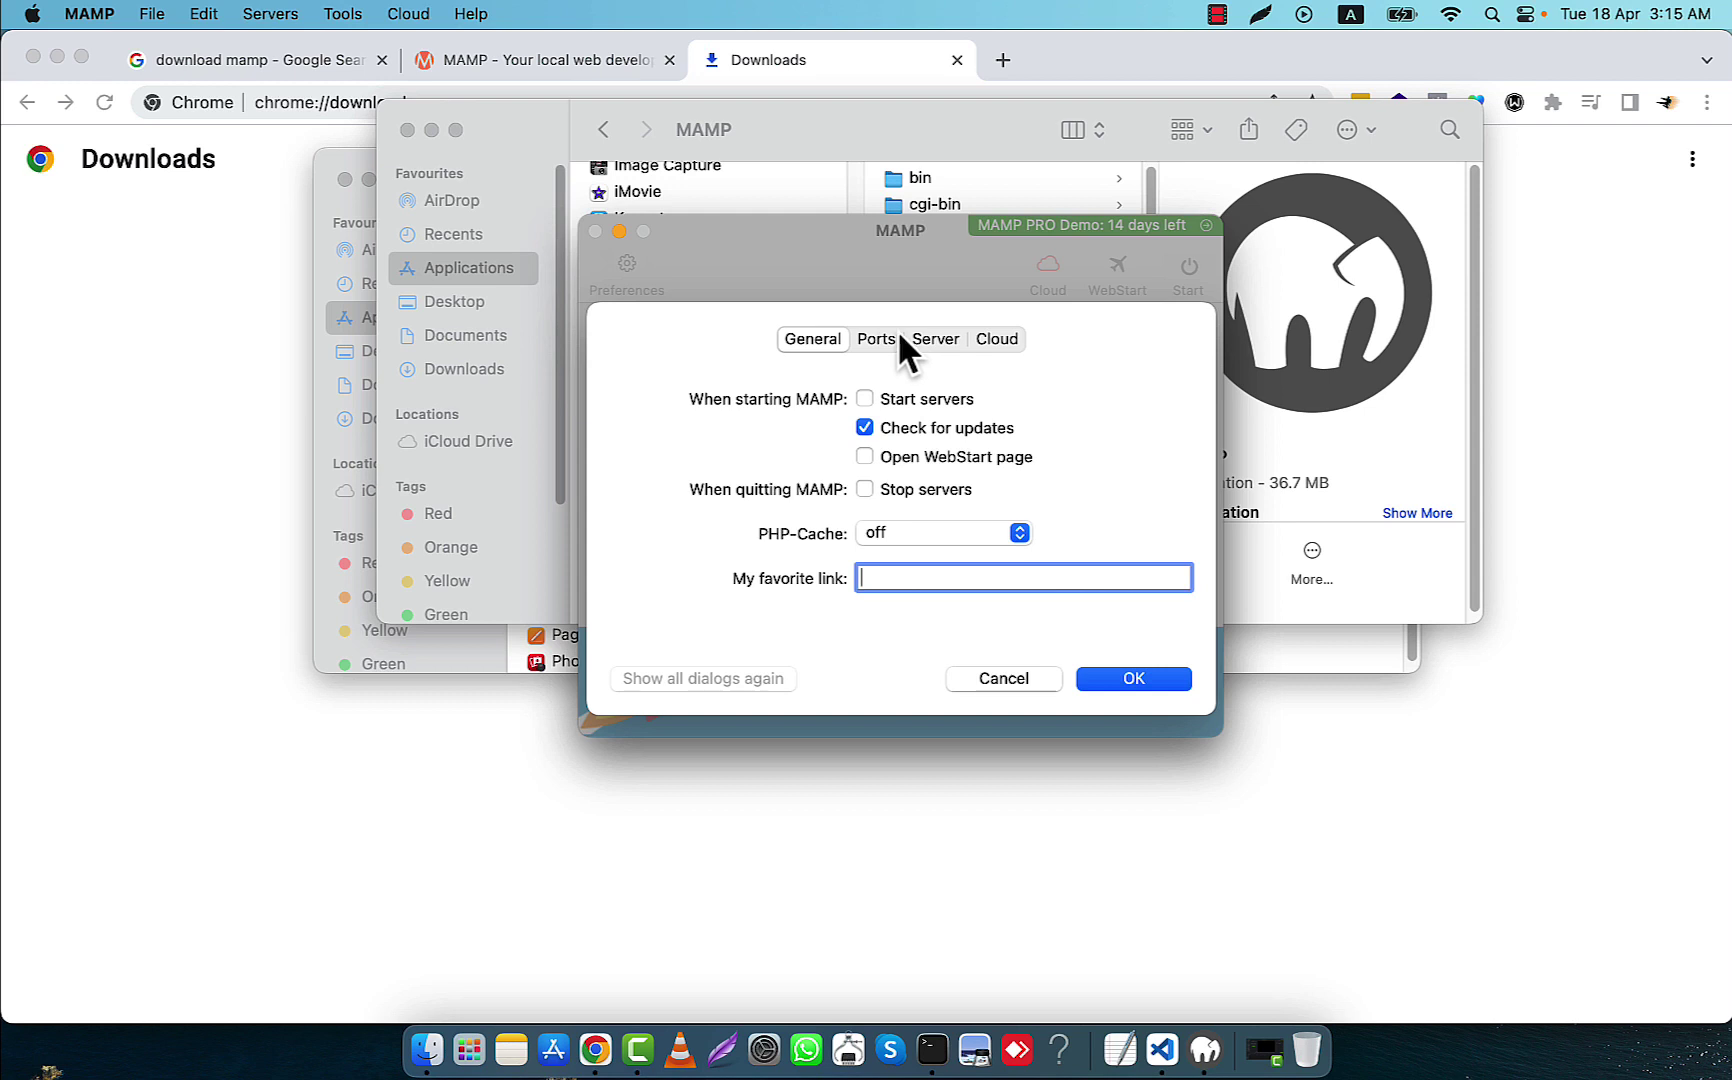
Change the Apache port from 8888 to 8000 in the port settings and save
click(878, 338)
click(887, 410)
double_click(881, 410)
text(8000)
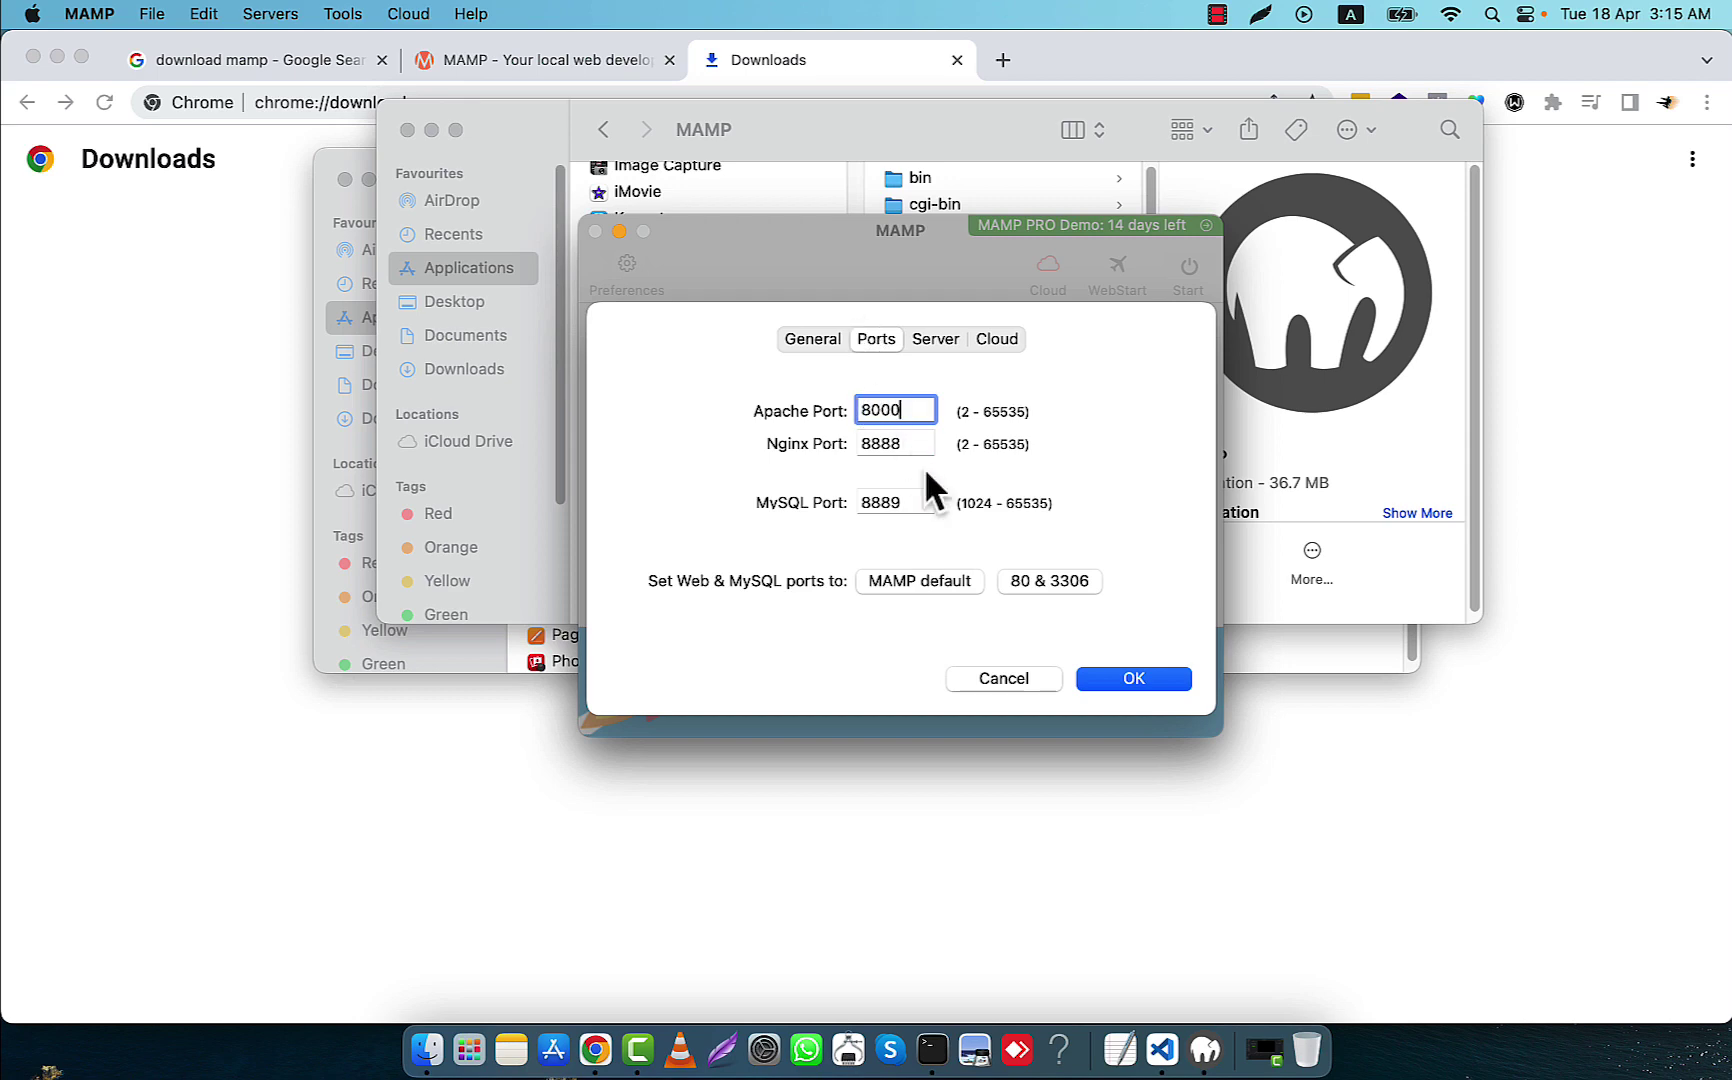
click(1127, 681)
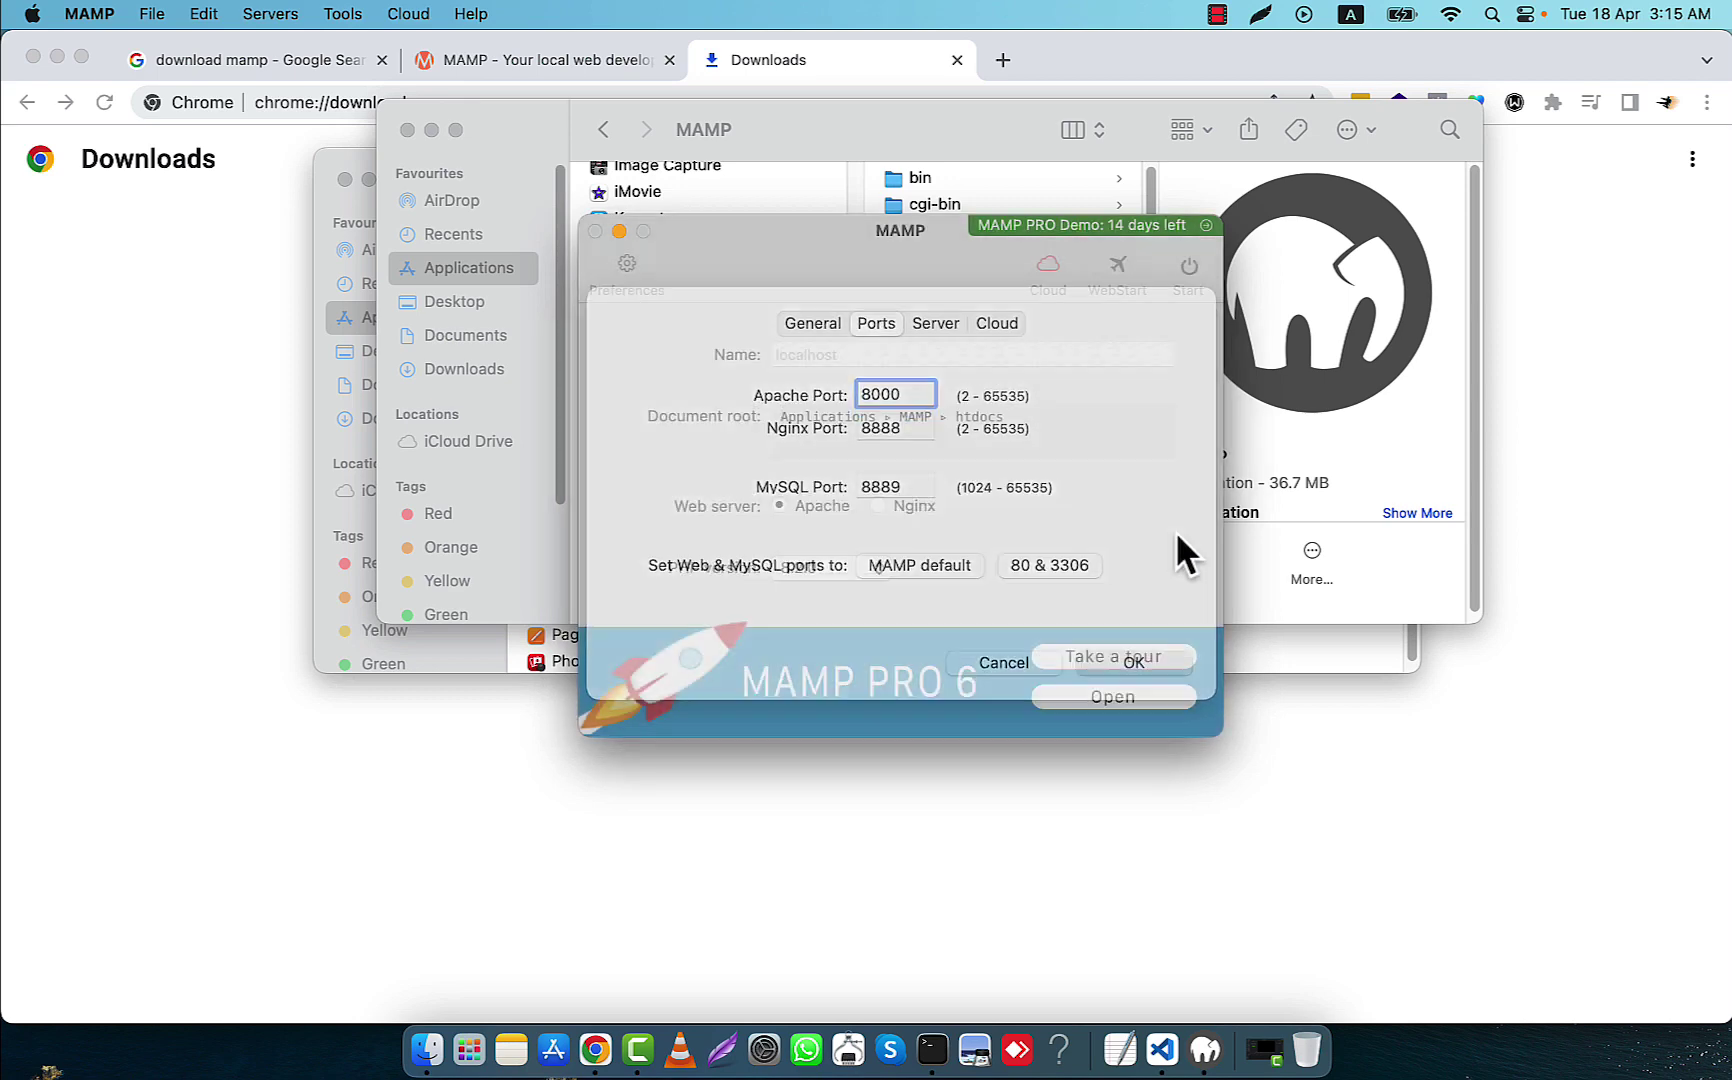
After the Nginx port error on start, change the Nginx port to 8000 and save
click(1192, 263)
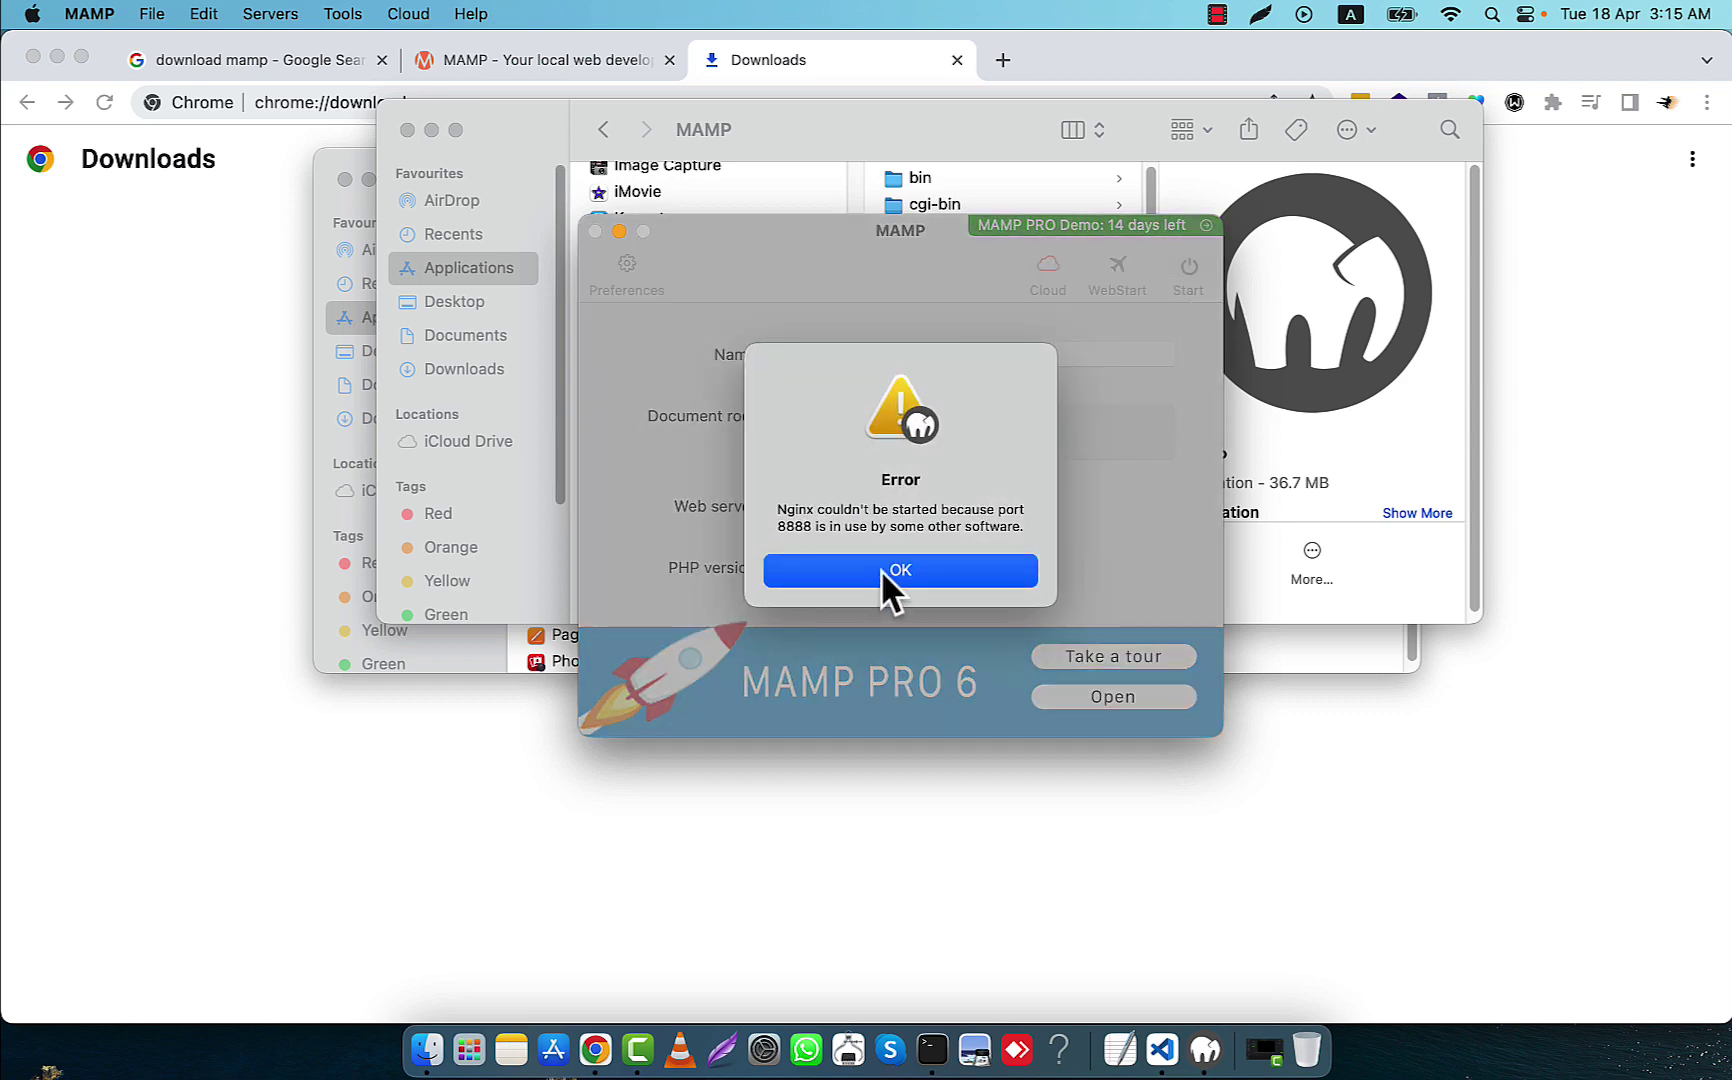
click(880, 570)
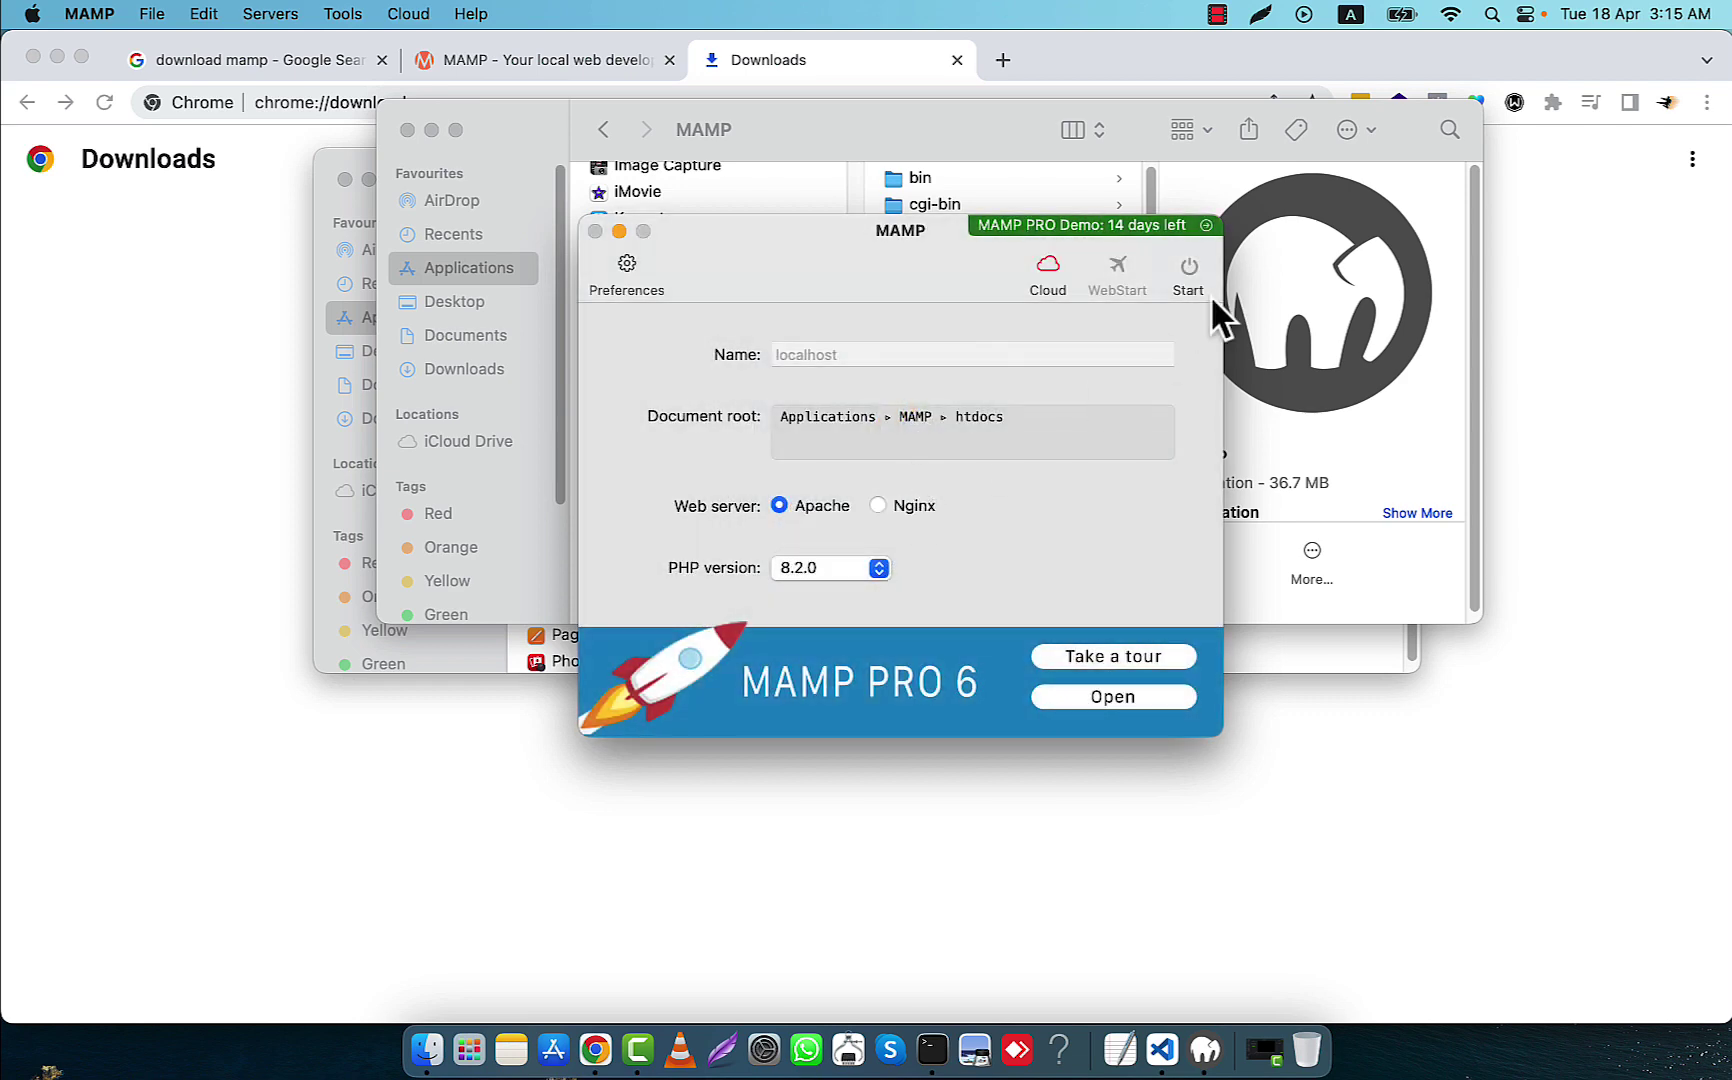
click(626, 267)
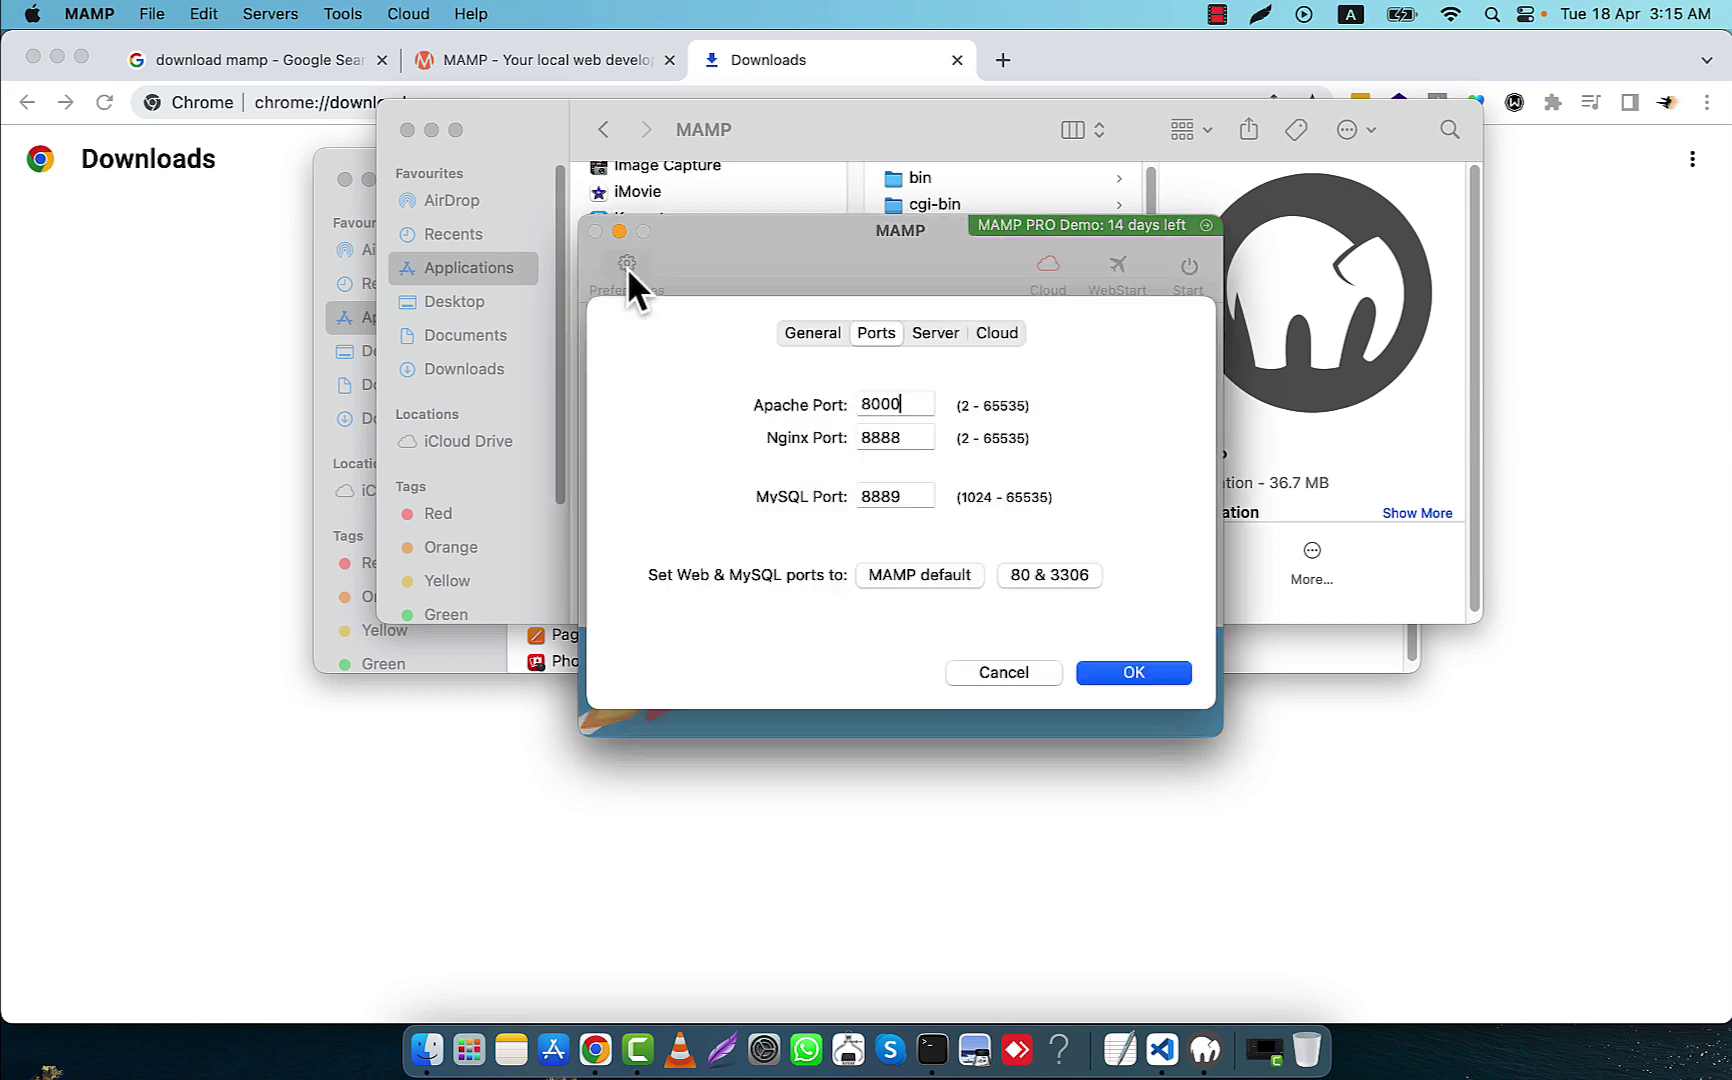
double_click(902, 442)
drag(902, 443, 876, 443)
text(000)
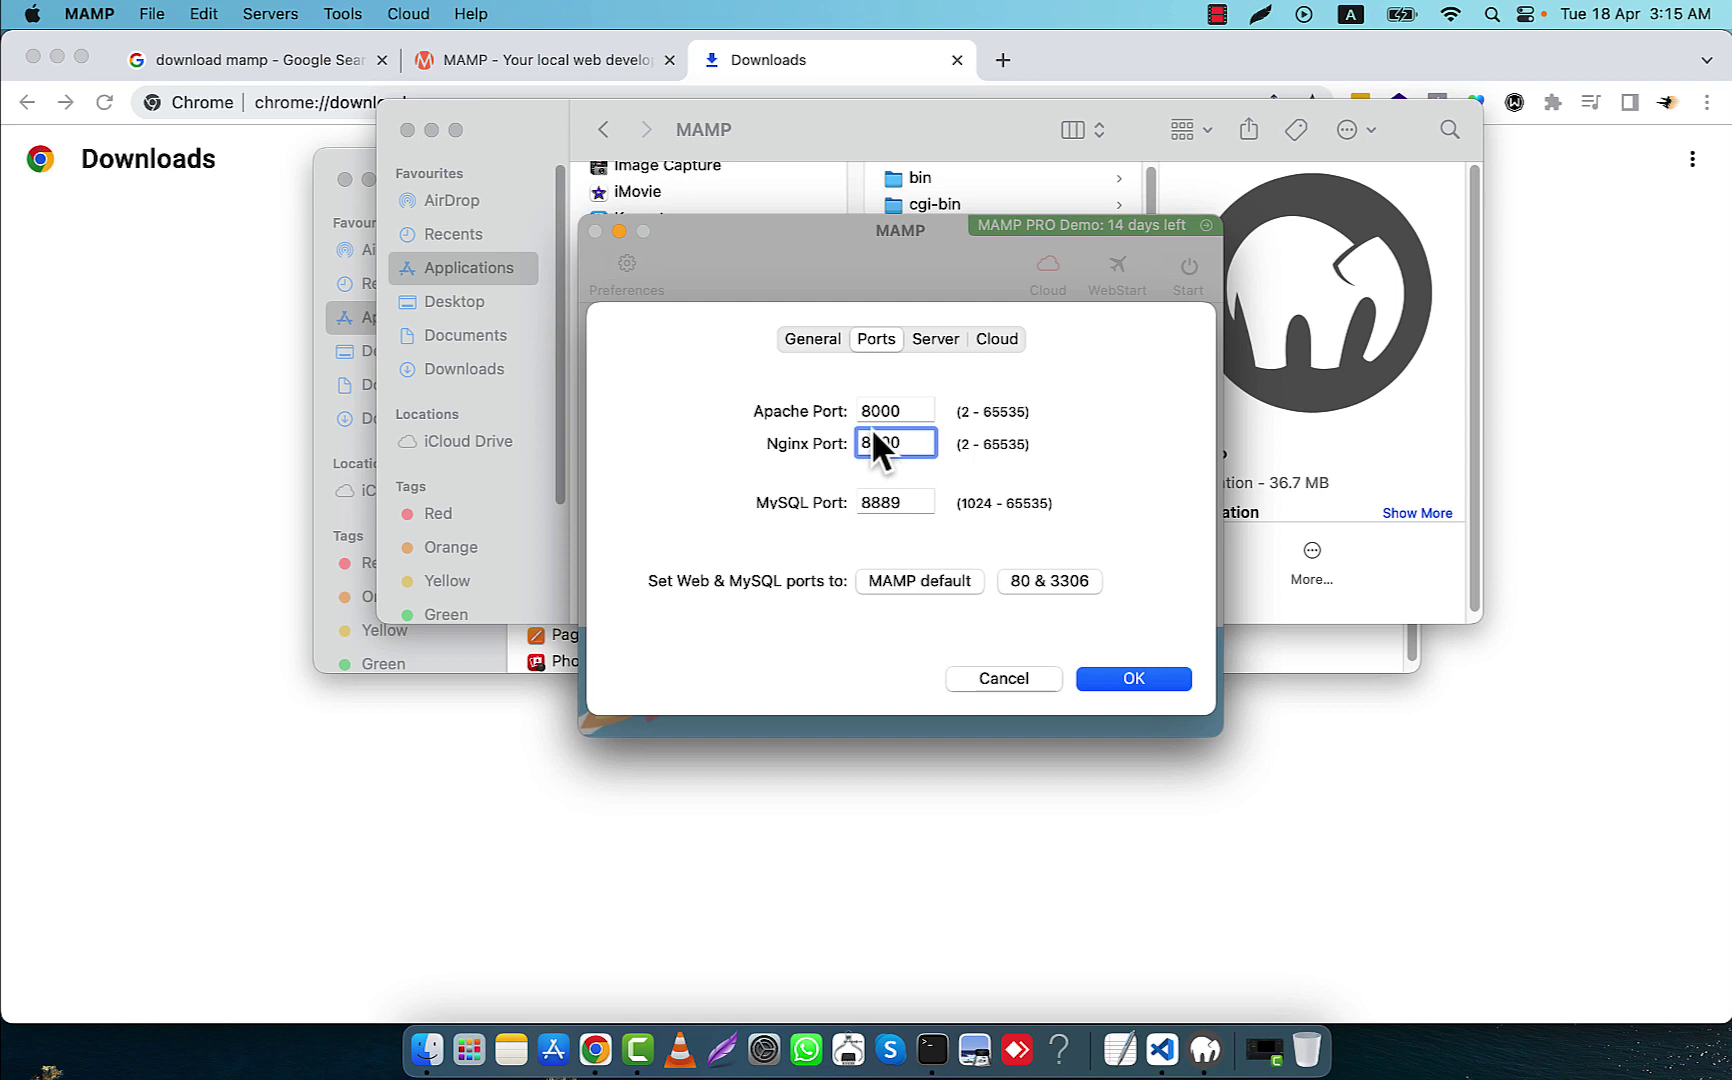
click(905, 500)
click(1147, 696)
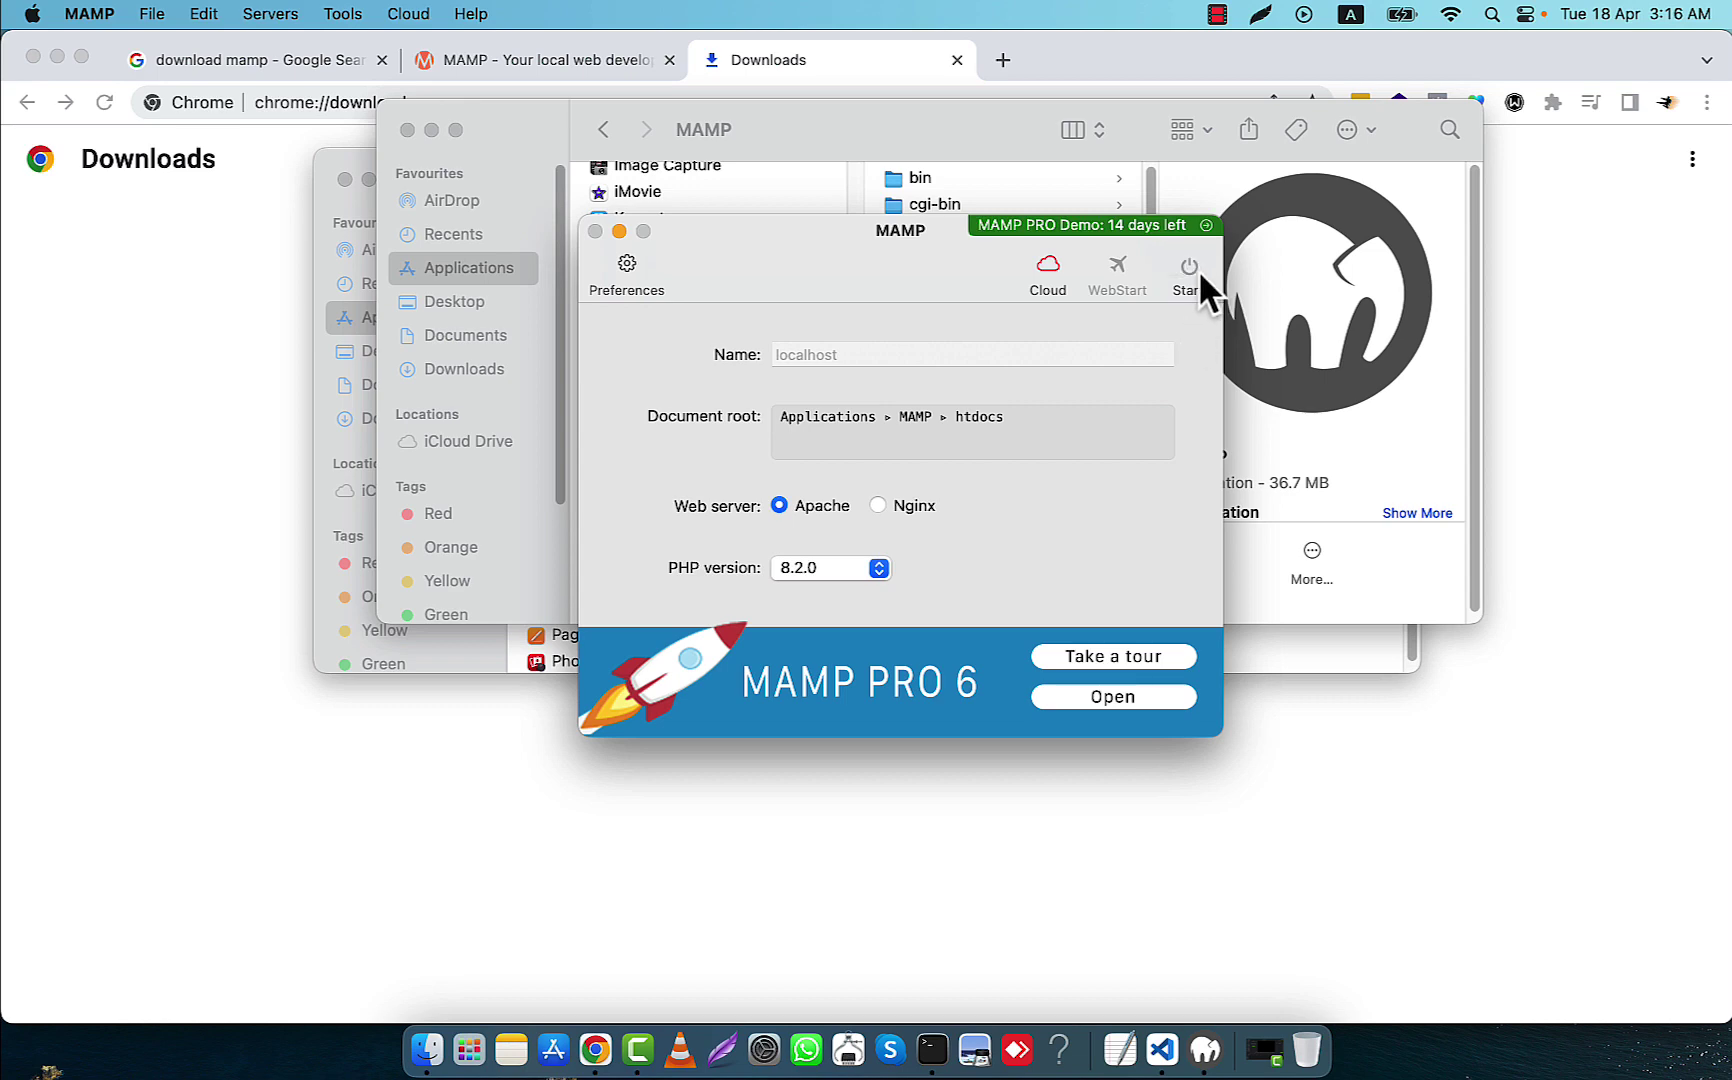
Set the Apache and Nginx ports to 90 and MySQL to 8890
click(624, 266)
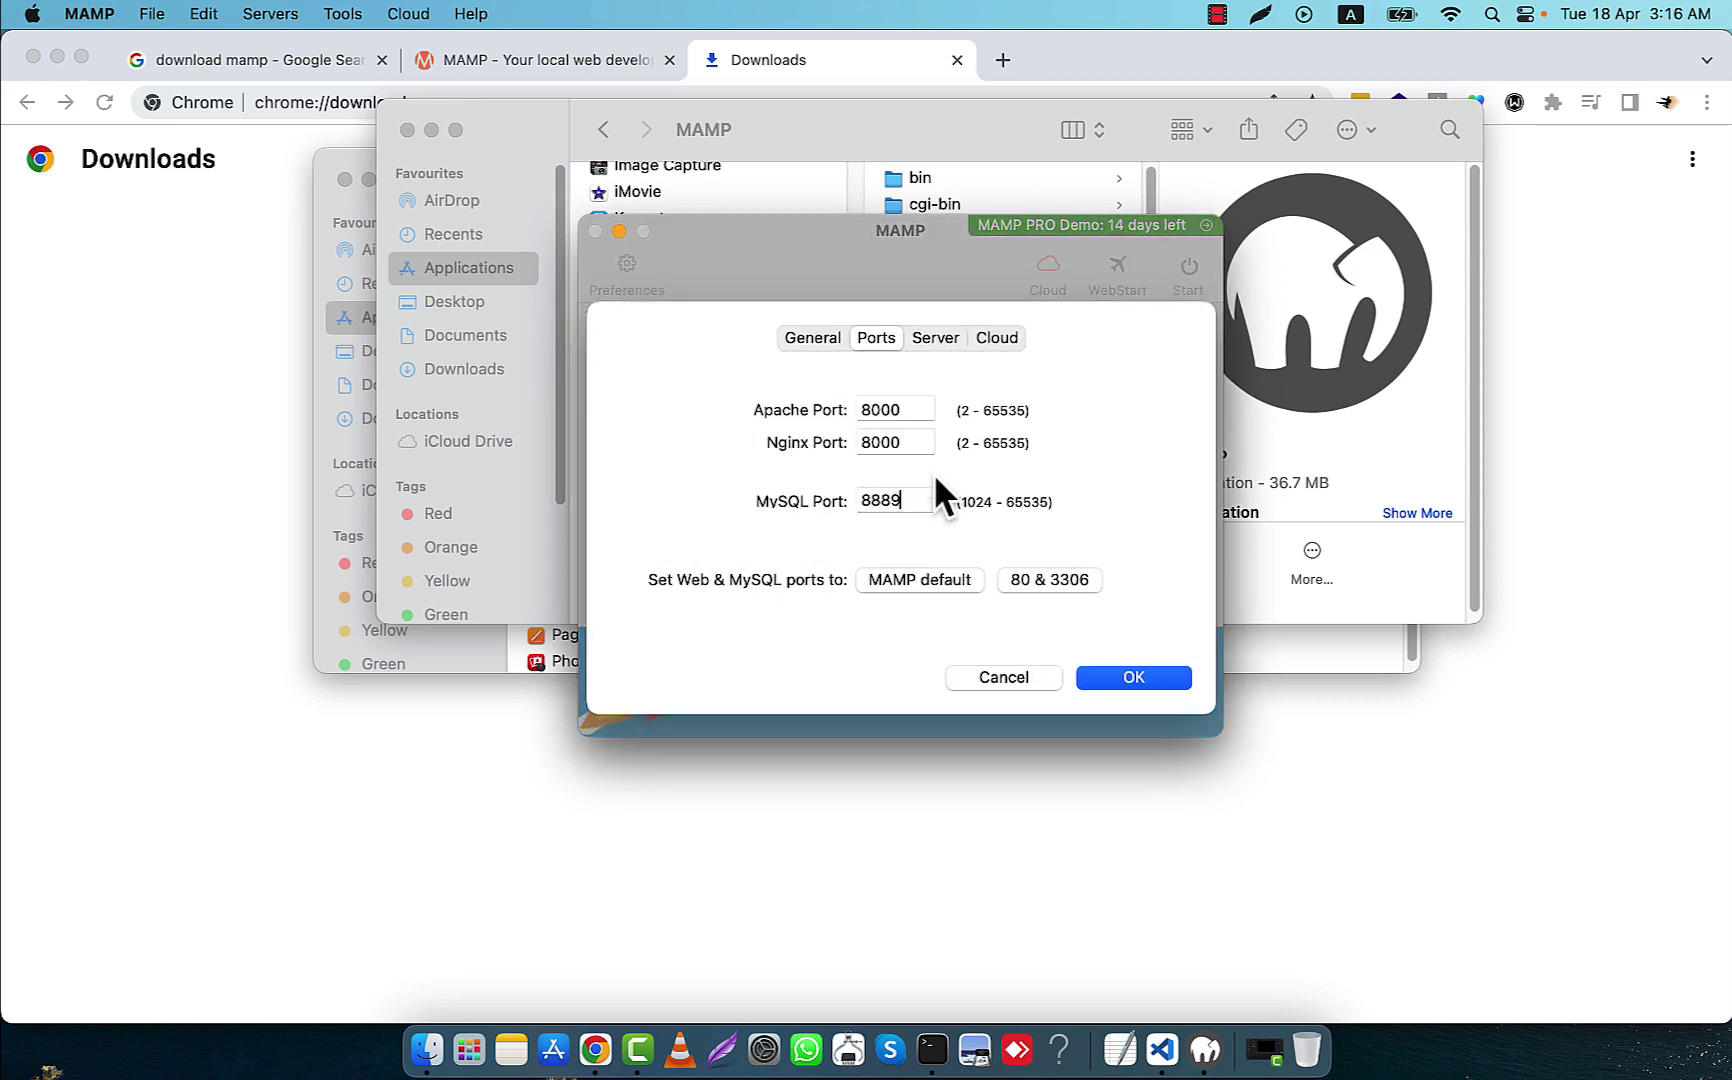
double_click(897, 410)
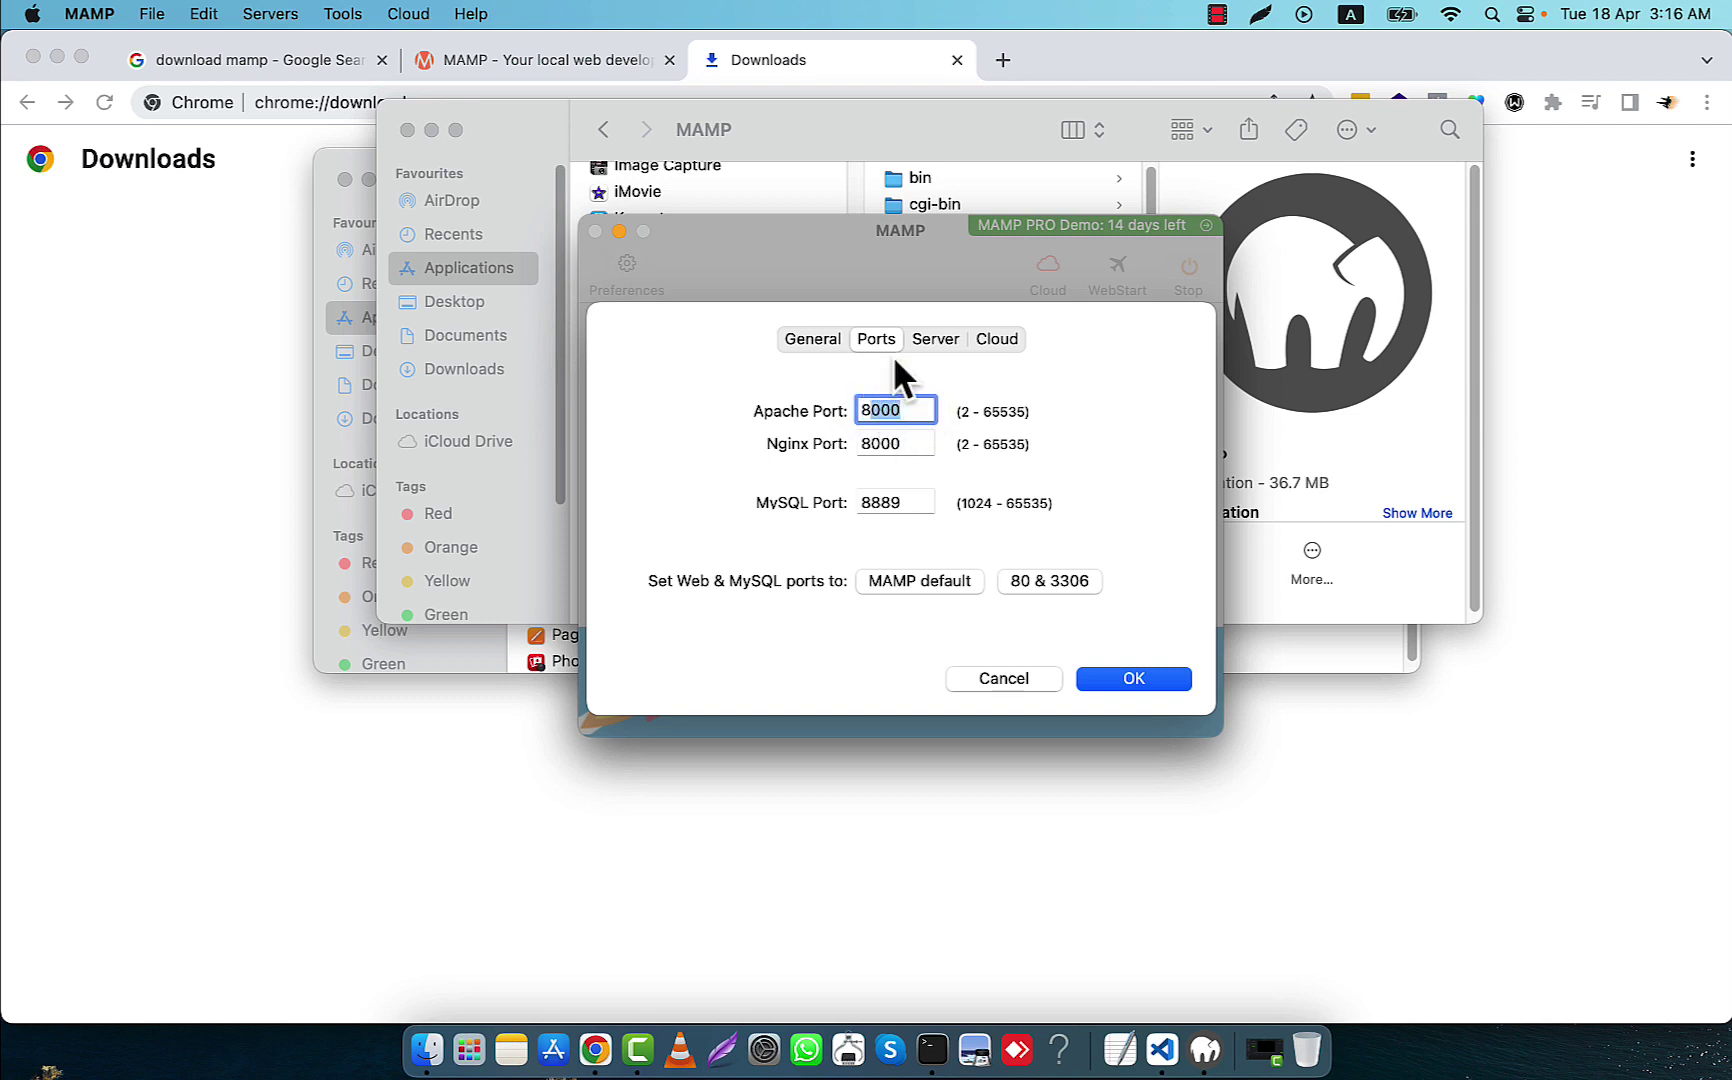
text(80)
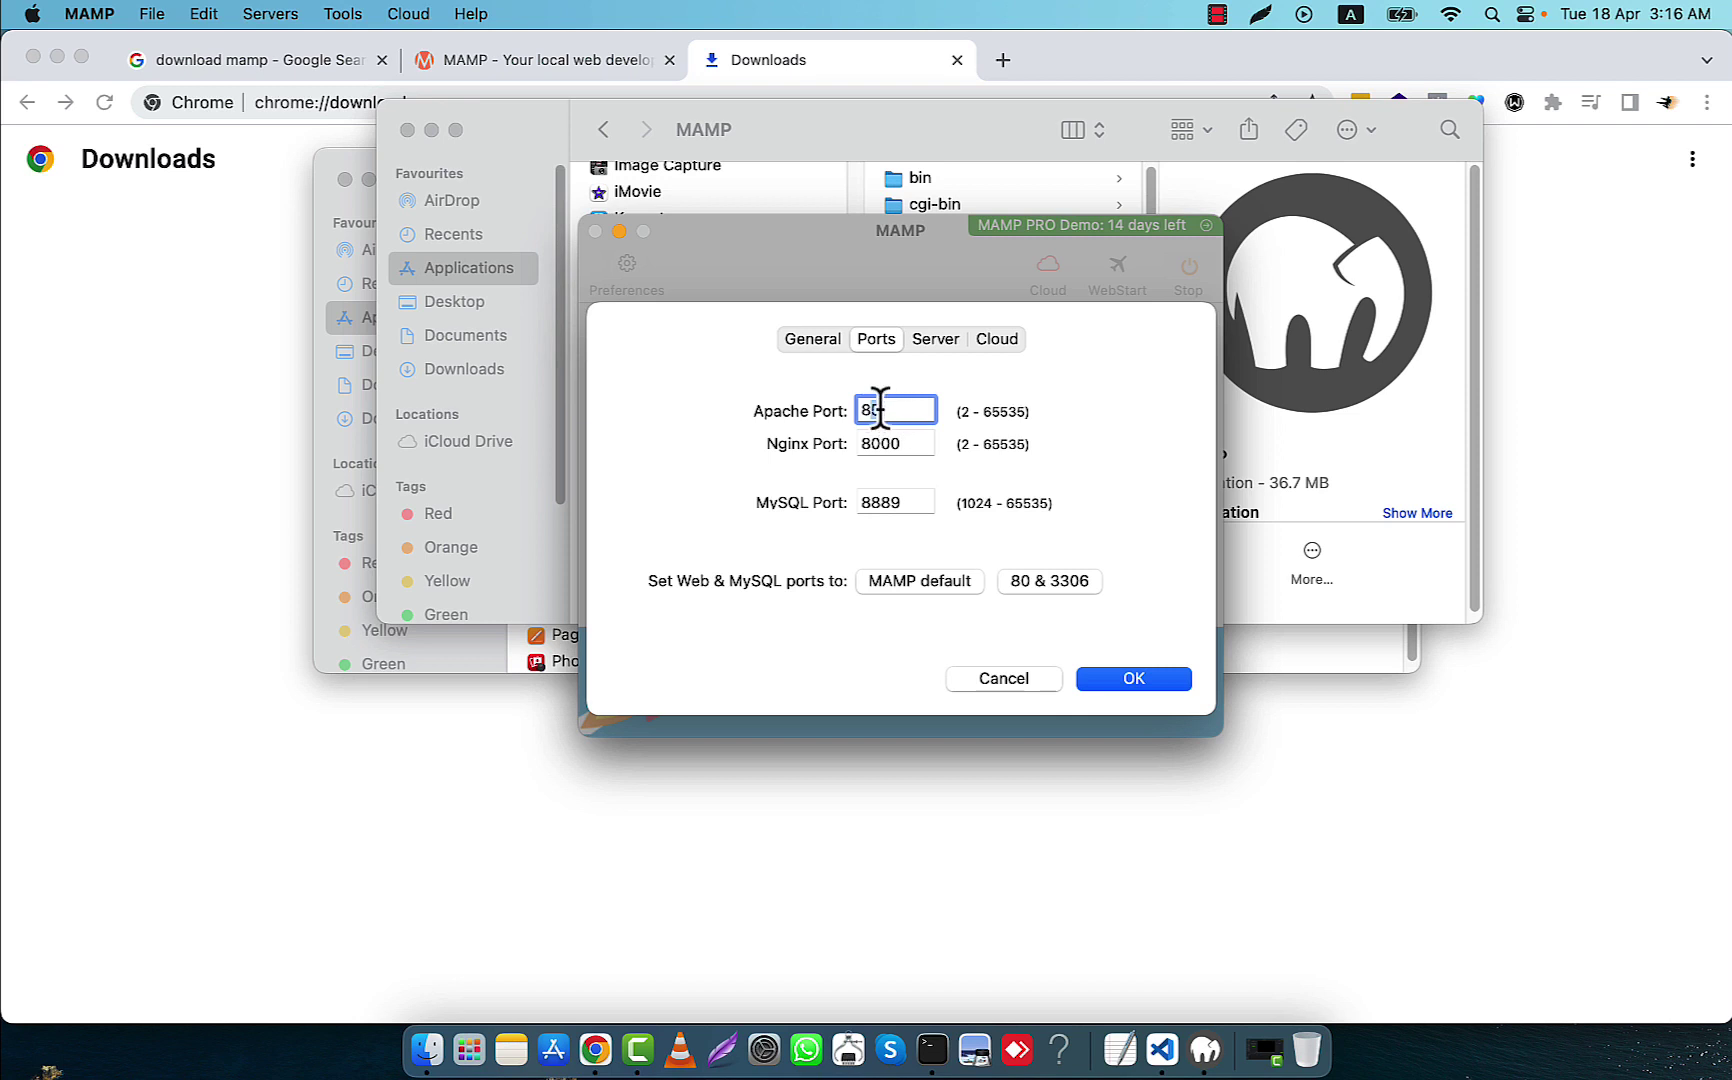
drag(879, 410, 858, 443)
text(9090)
mouse_move(903, 500)
mouse_down()
mouse_move(866, 503)
mouse_move(905, 503)
mouse_move(885, 503)
mouse_up()
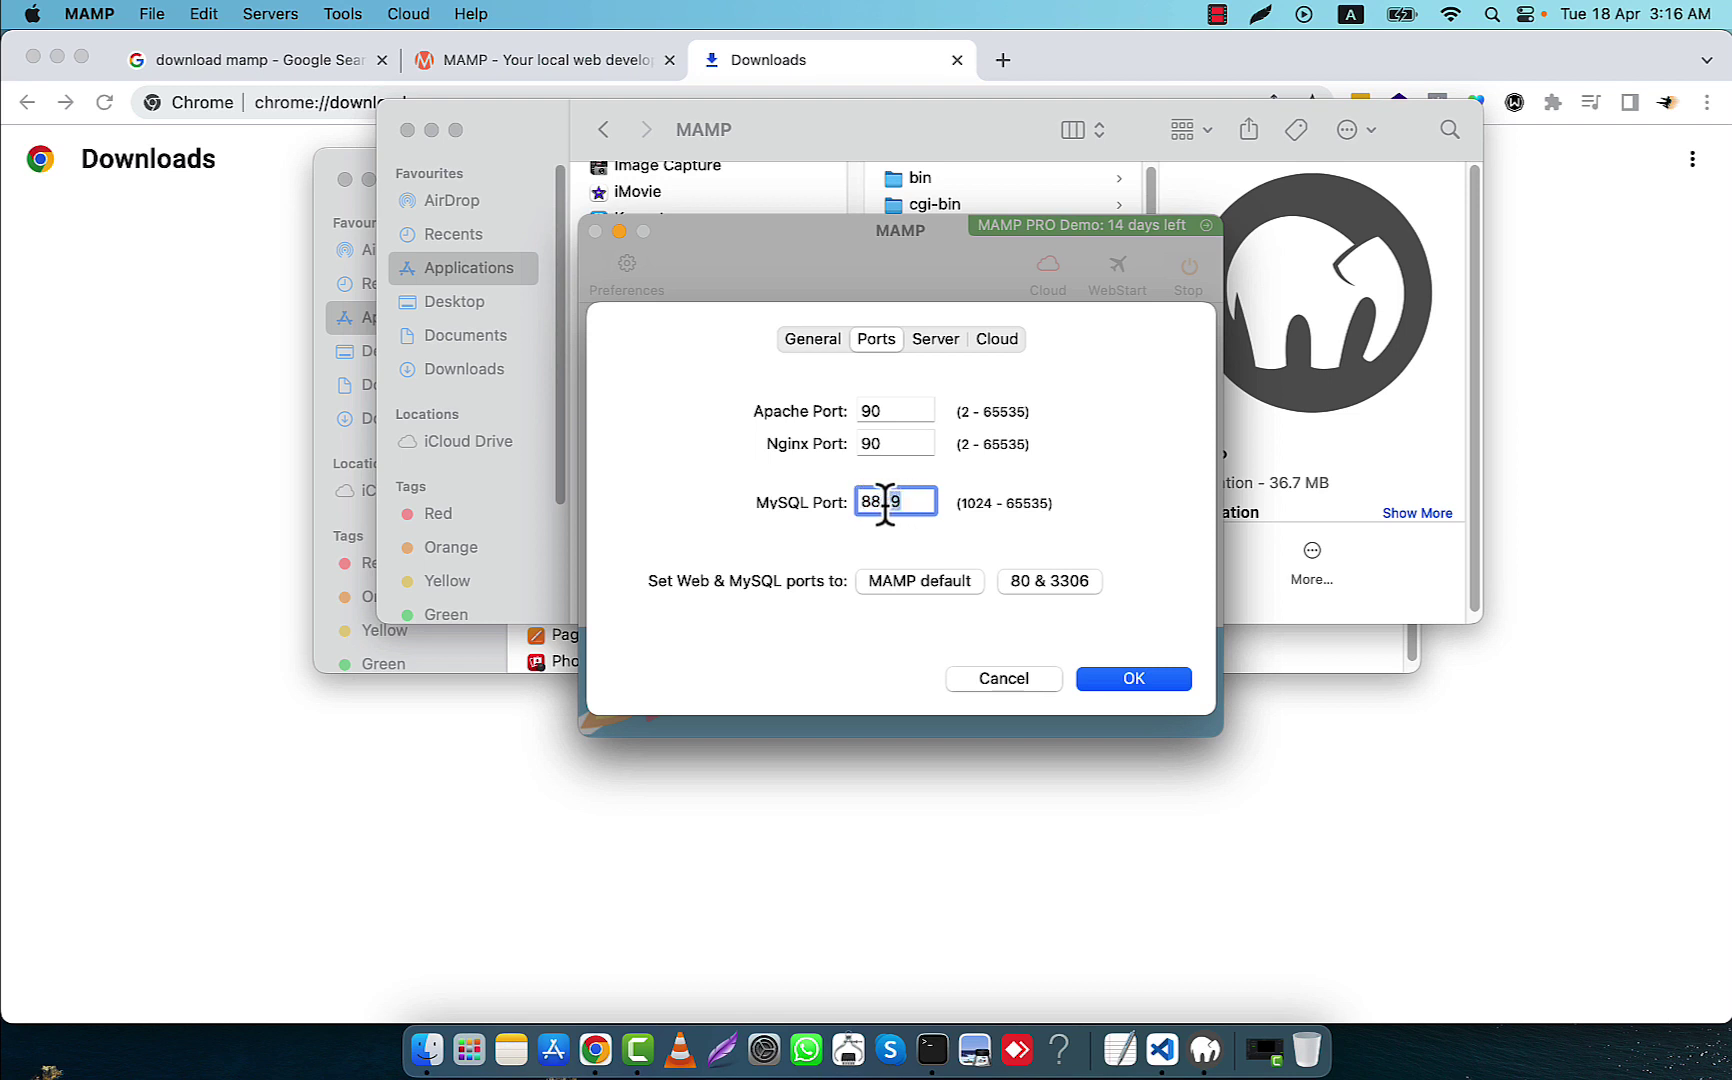
text(90)
Apply the new ports, start the servers, and bring Chrome back to the front
click(1131, 678)
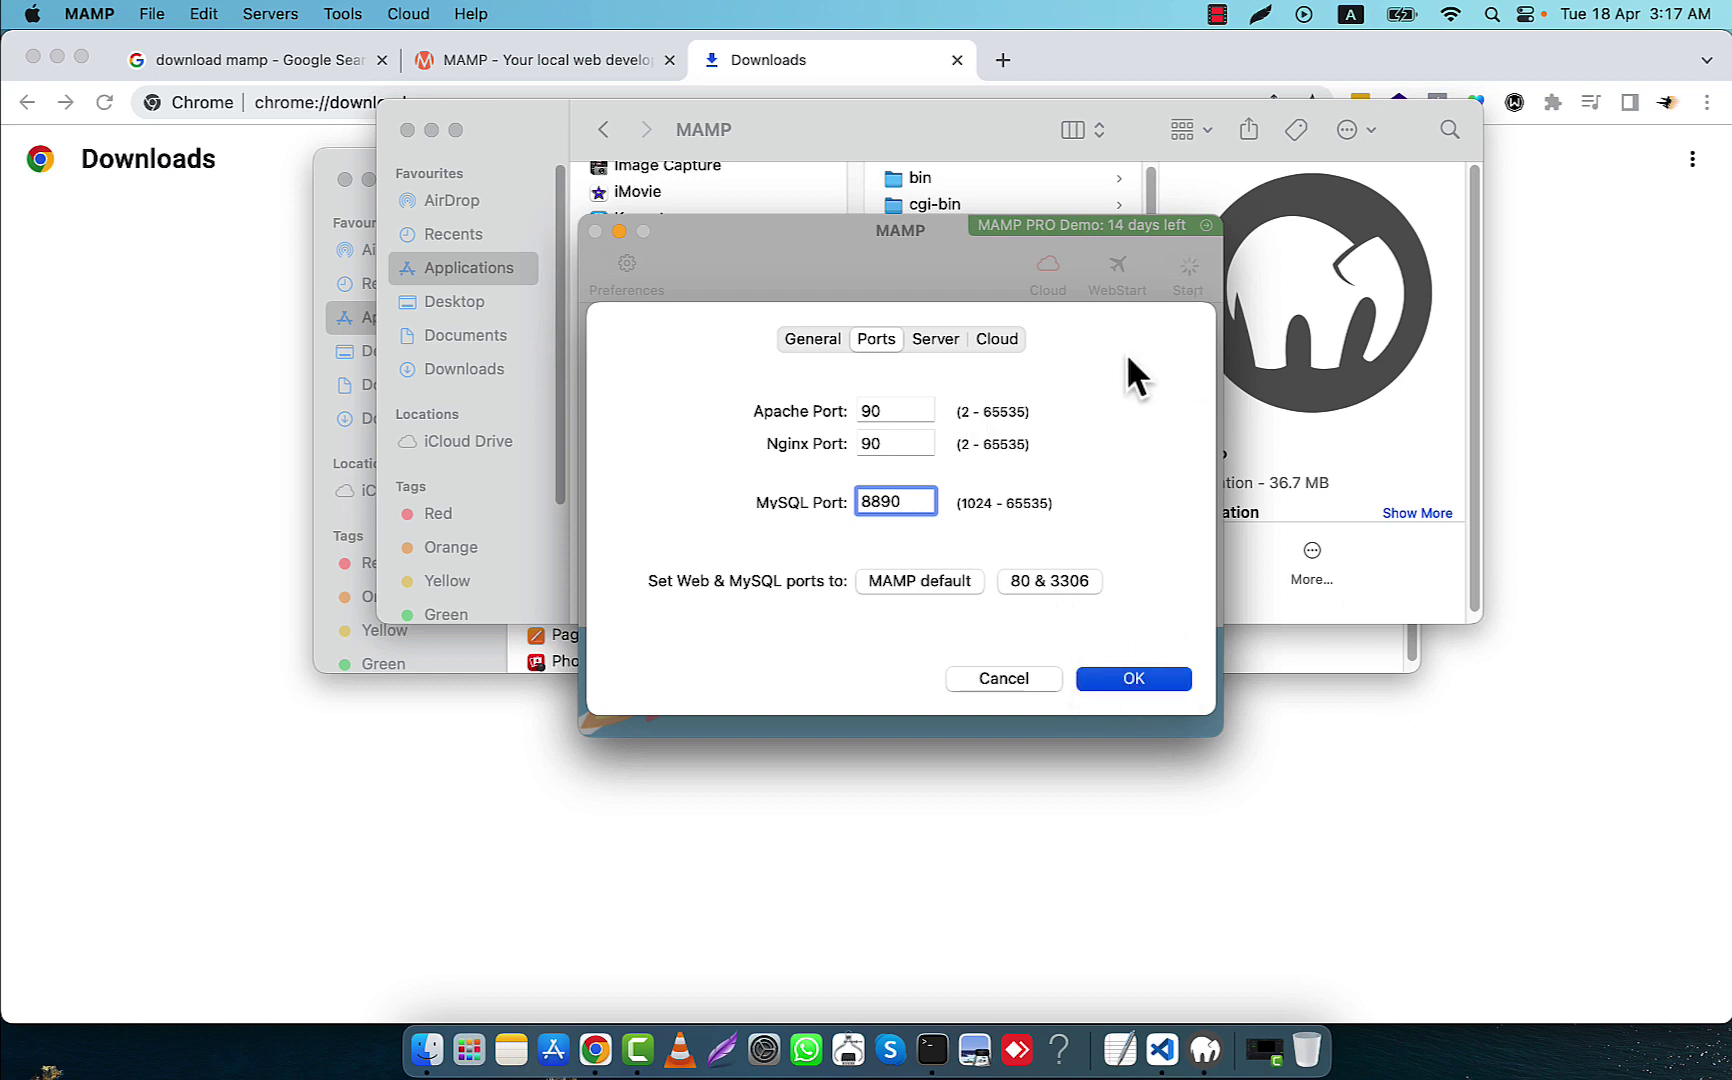
click(1180, 287)
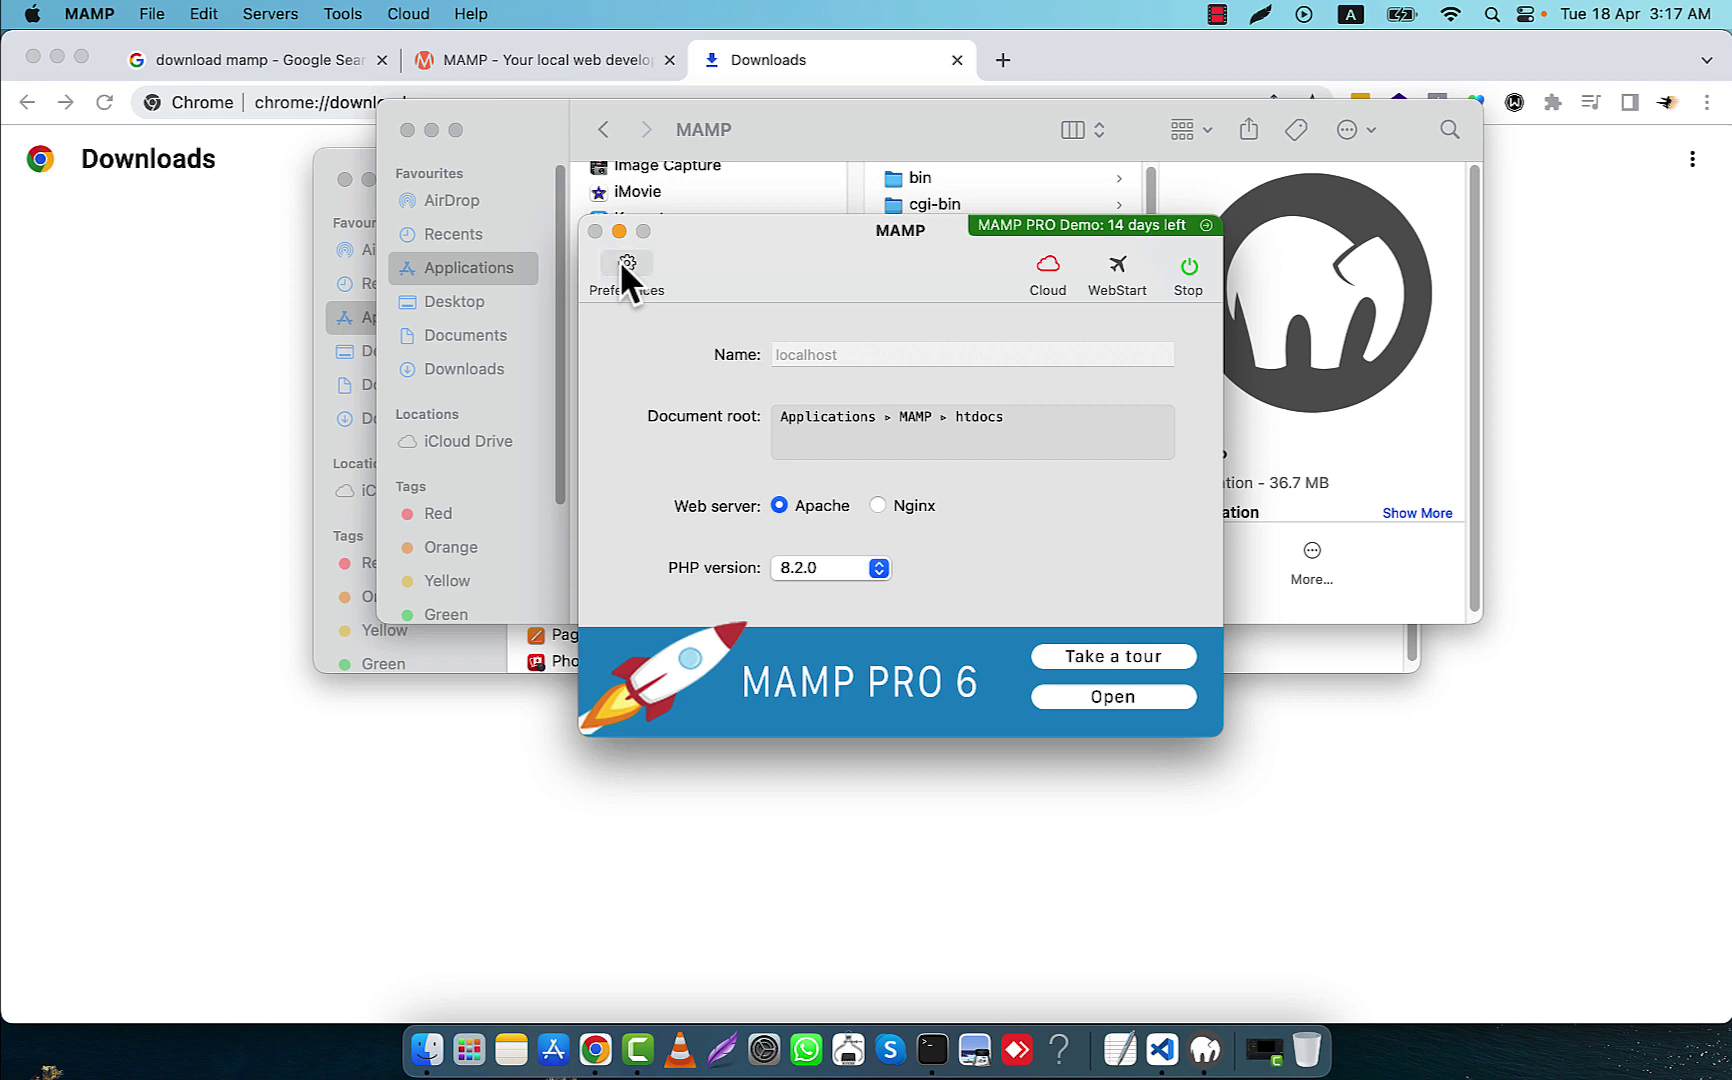
click(348, 142)
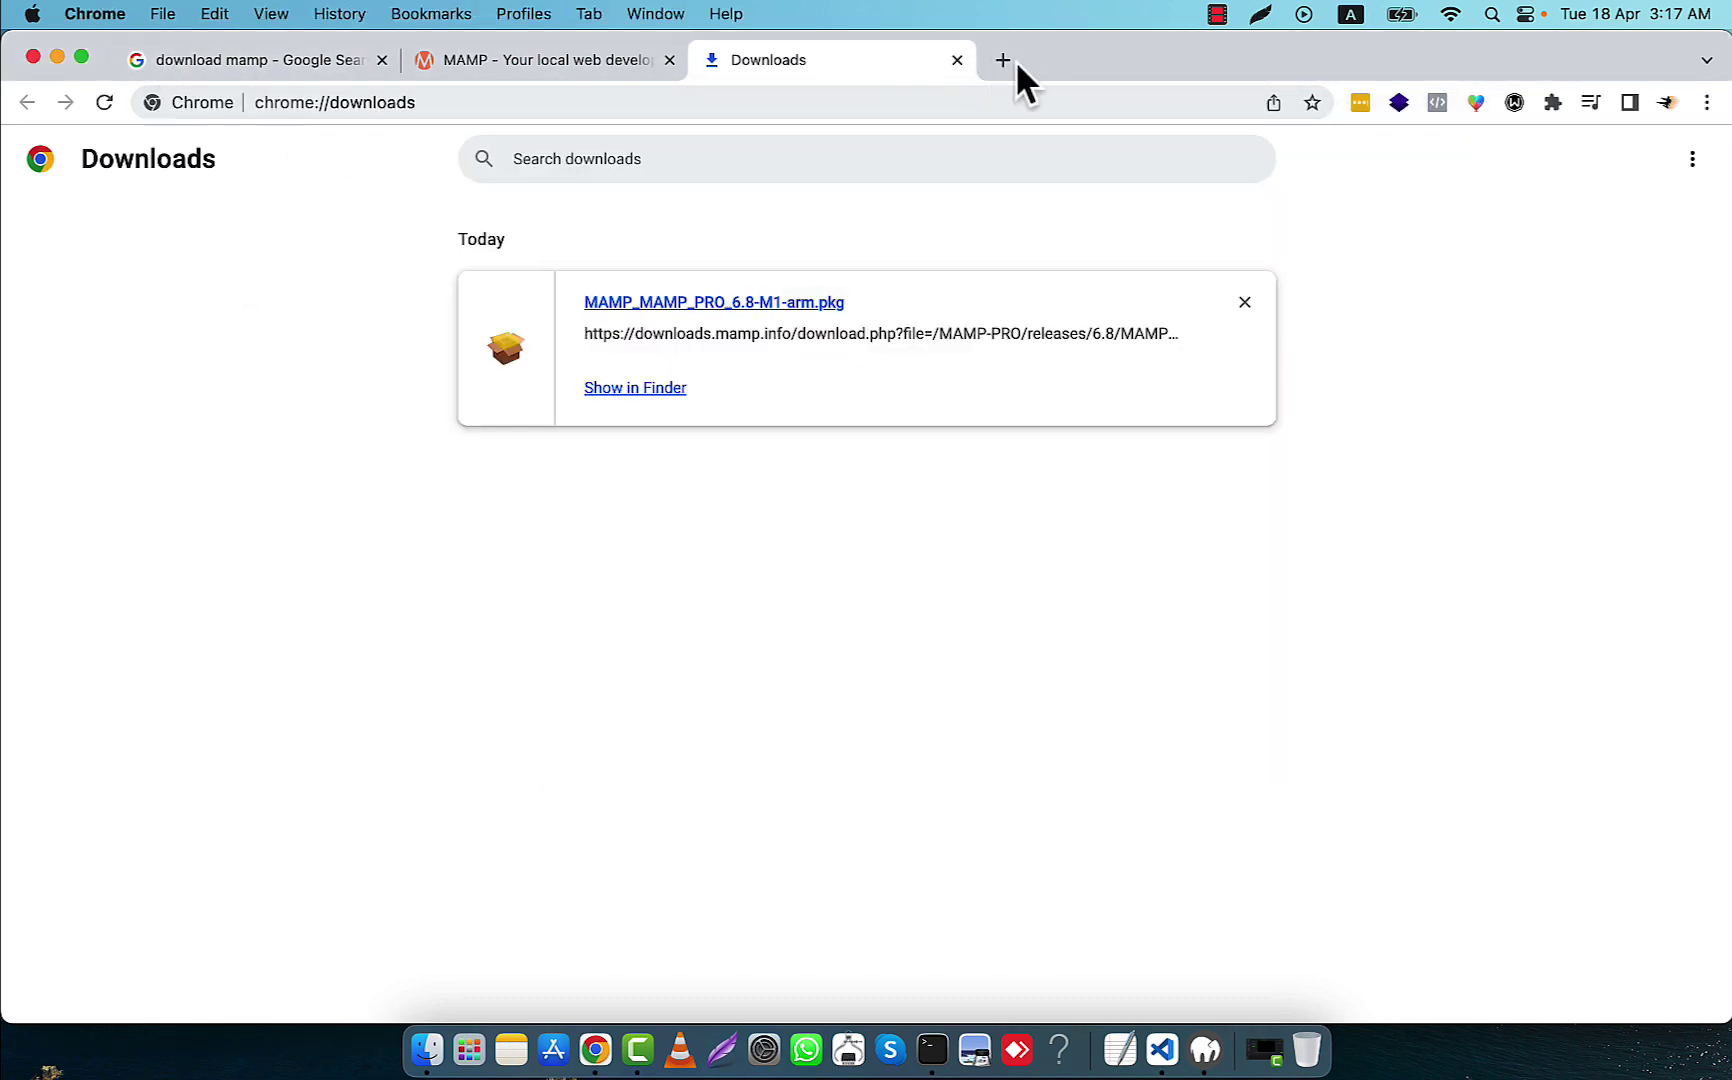
Load localhost/test/arefin.php in a new browser tab
click(1015, 62)
text(localhost)
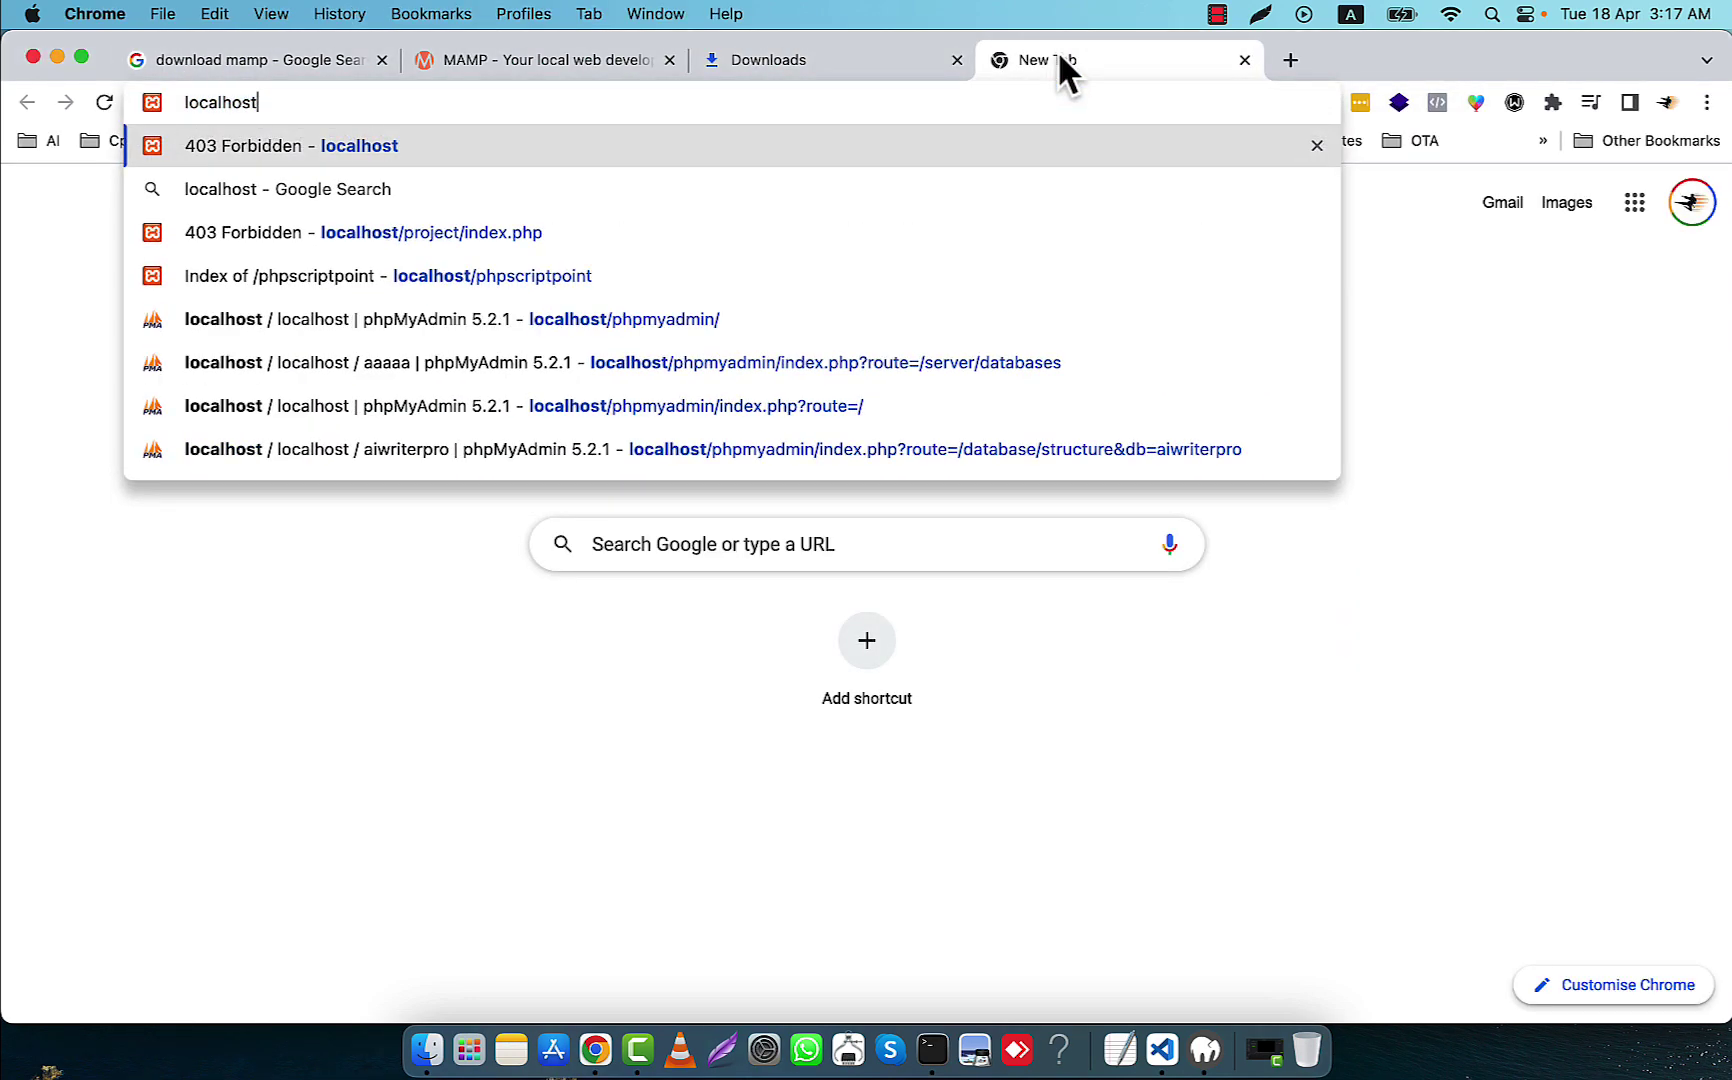
text(/)
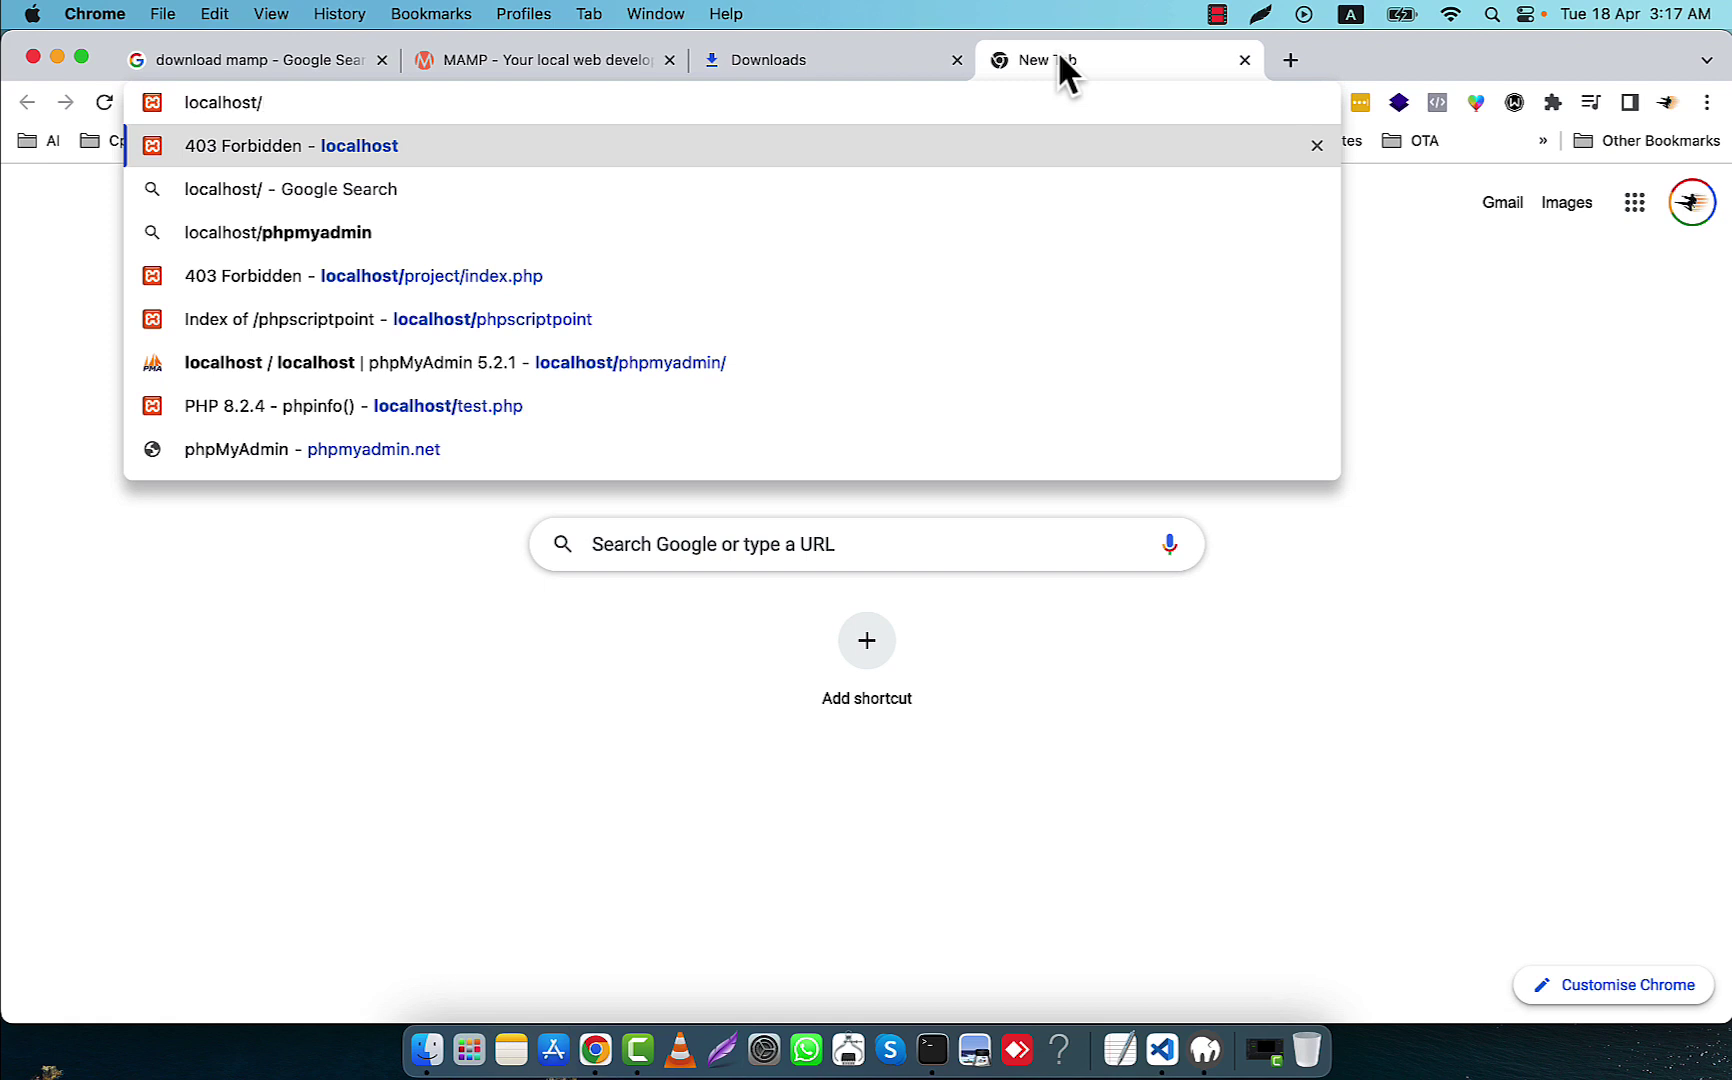
text(test/)
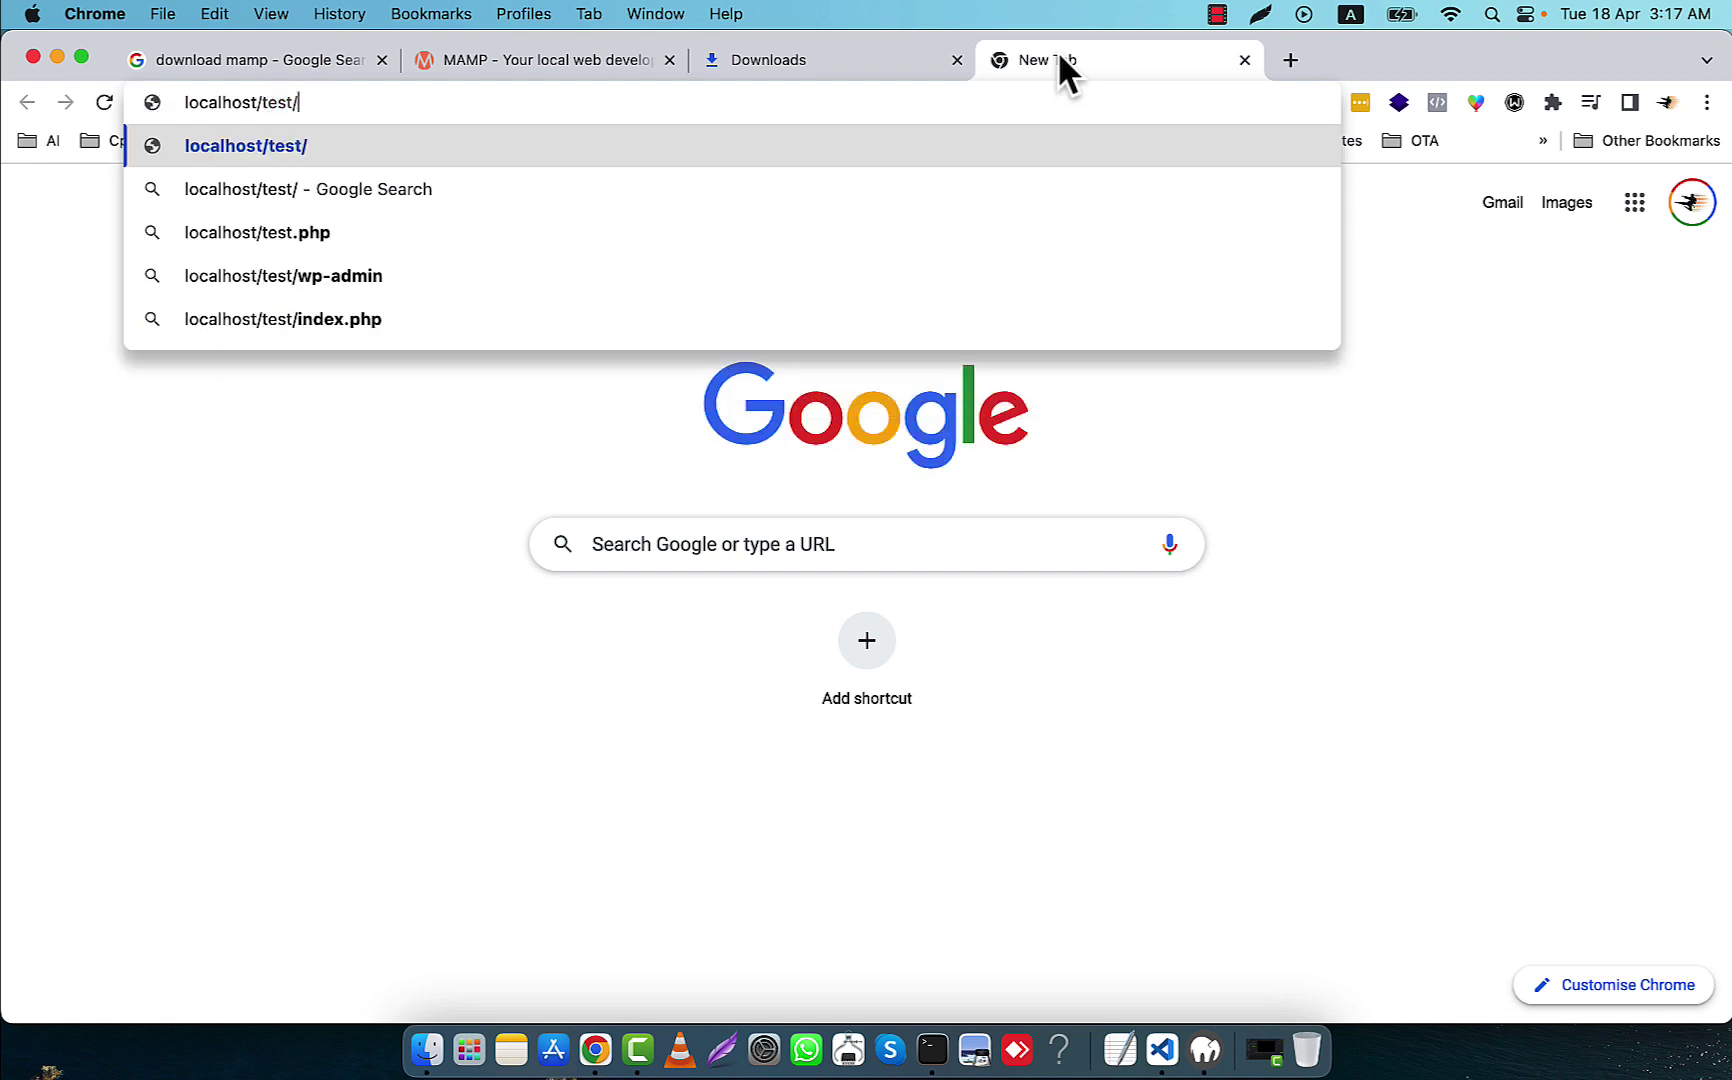
text(arefin.php)
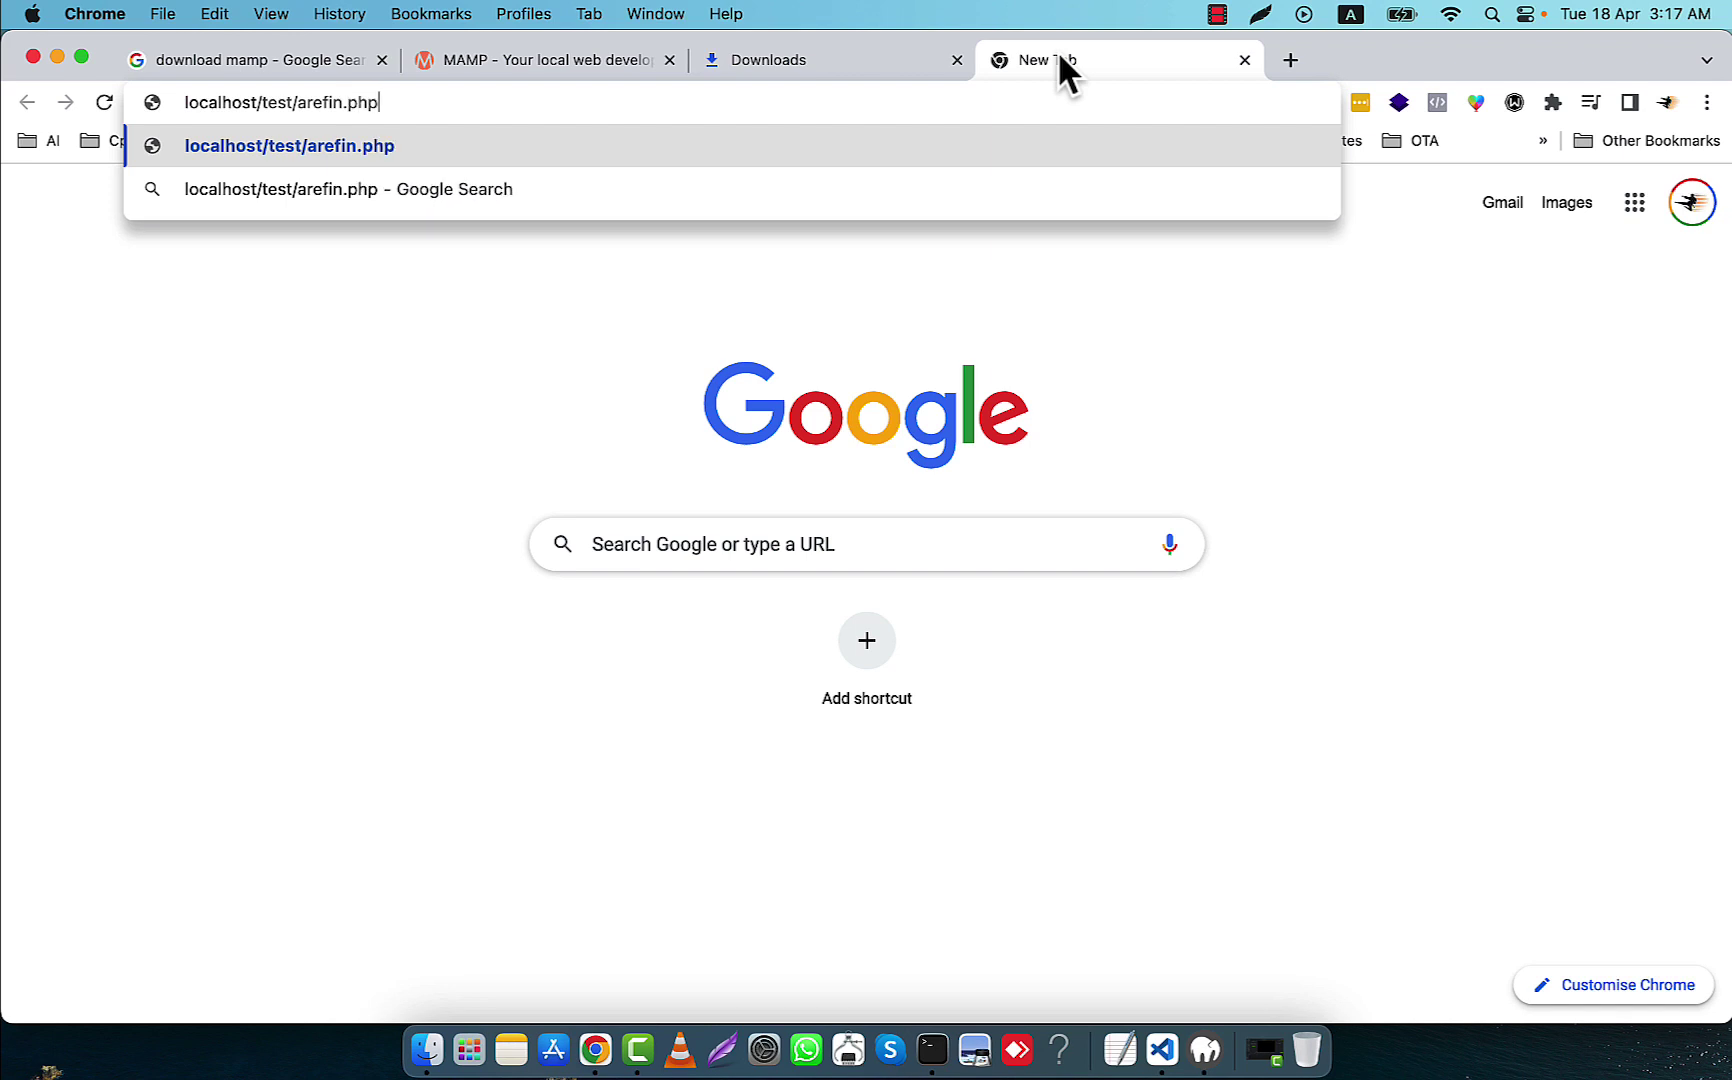
key(Return)
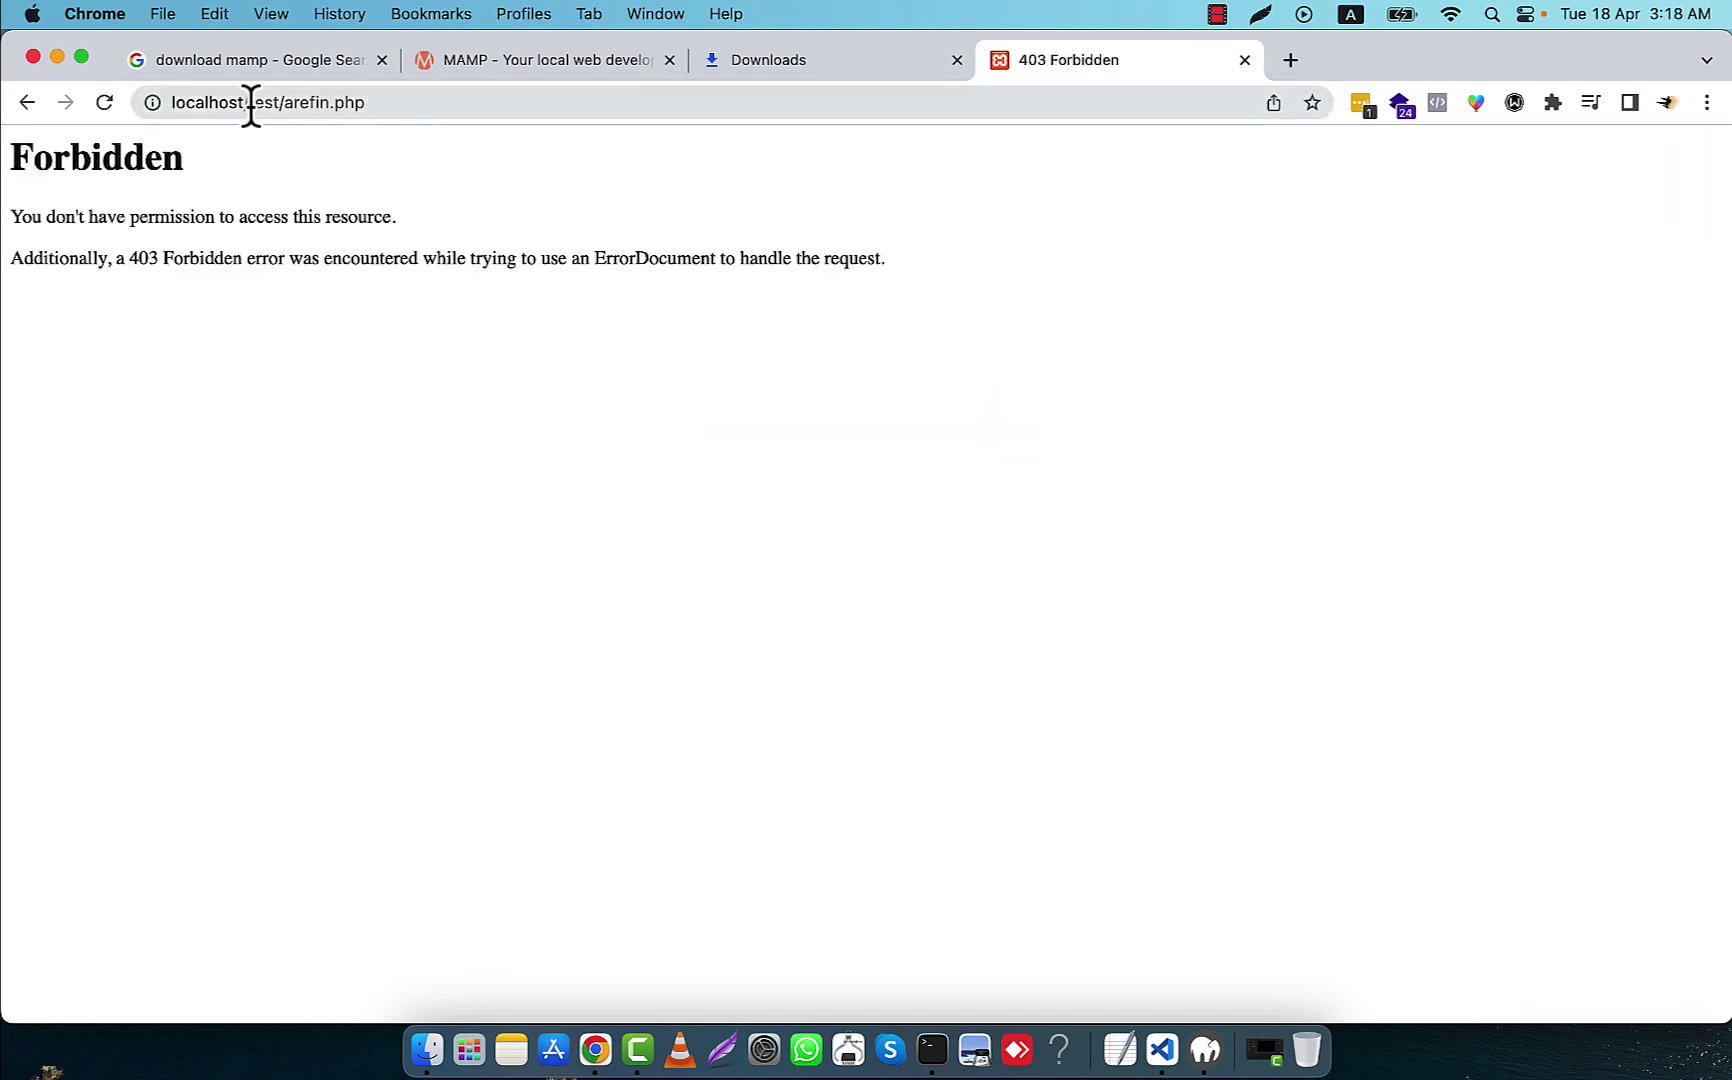
Change the address to localhost:90/test/arefin.php so the PHP message displays
click(247, 106)
click(245, 107)
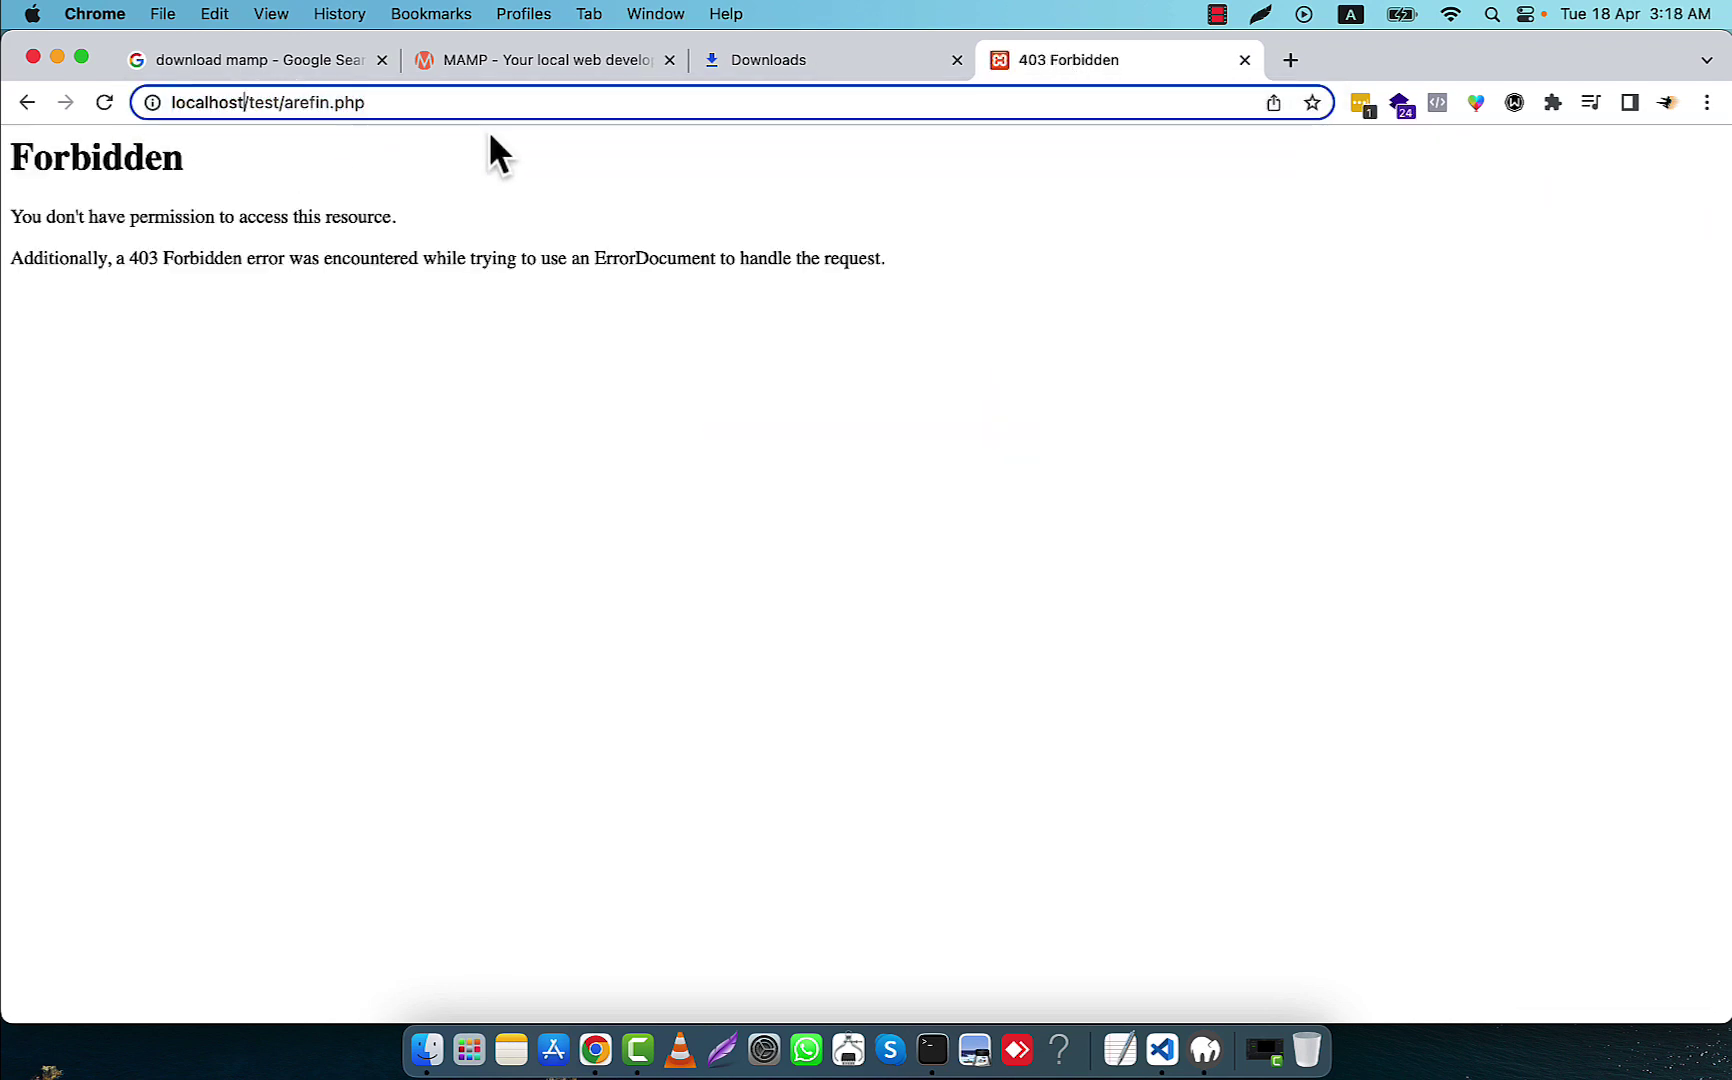
text(:90)
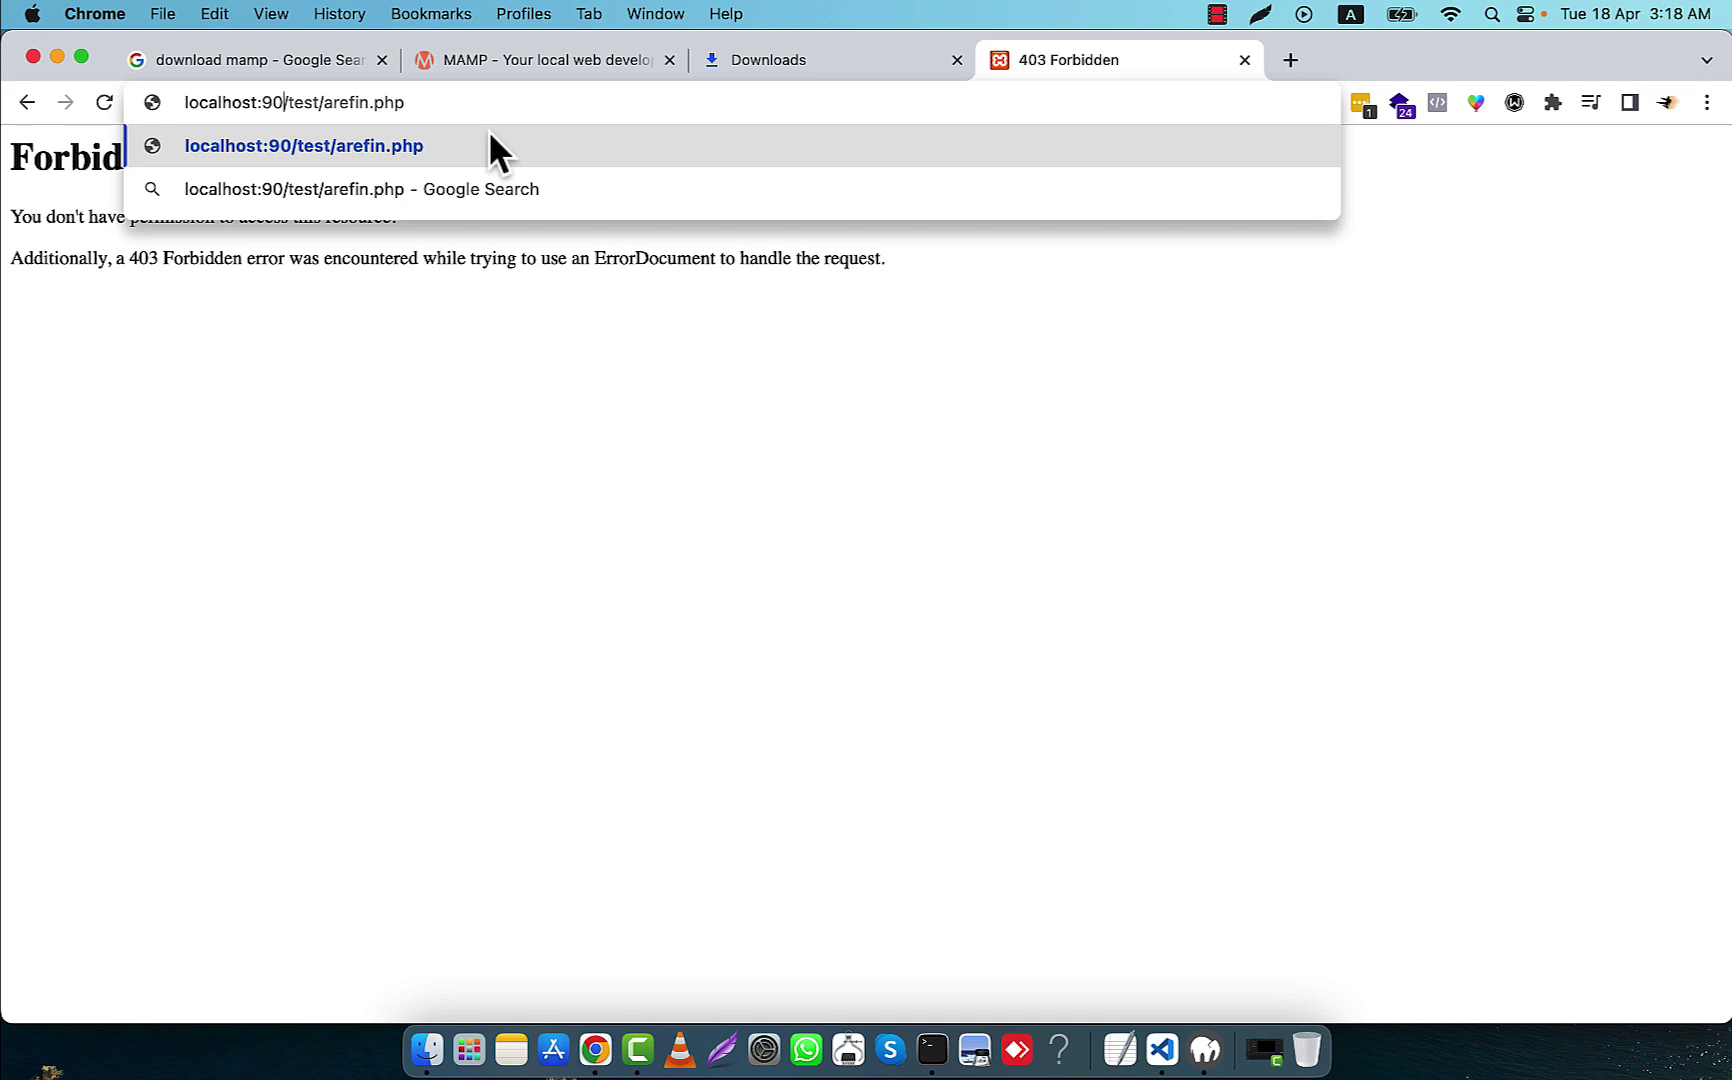
key(Return)
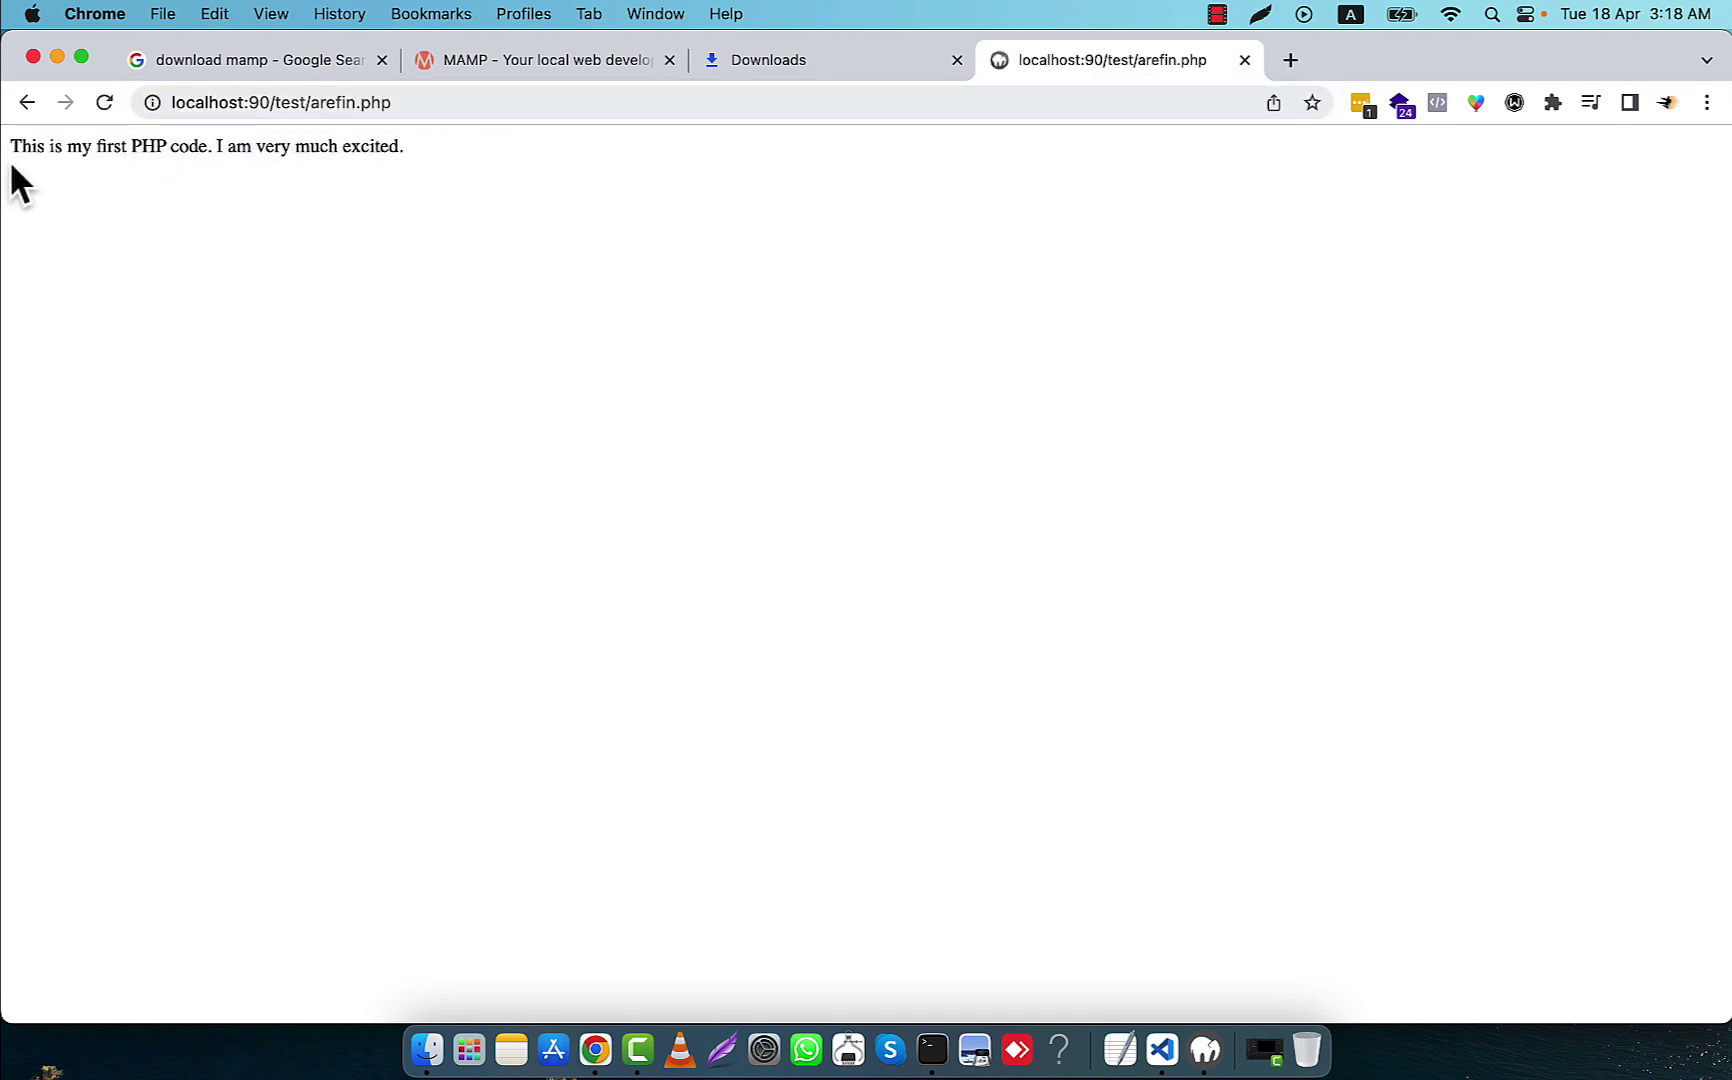
drag(12, 145, 421, 158)
click(201, 130)
Open localhost:90/phpmyadmin in a new browser tab
click(1292, 58)
text(loca)
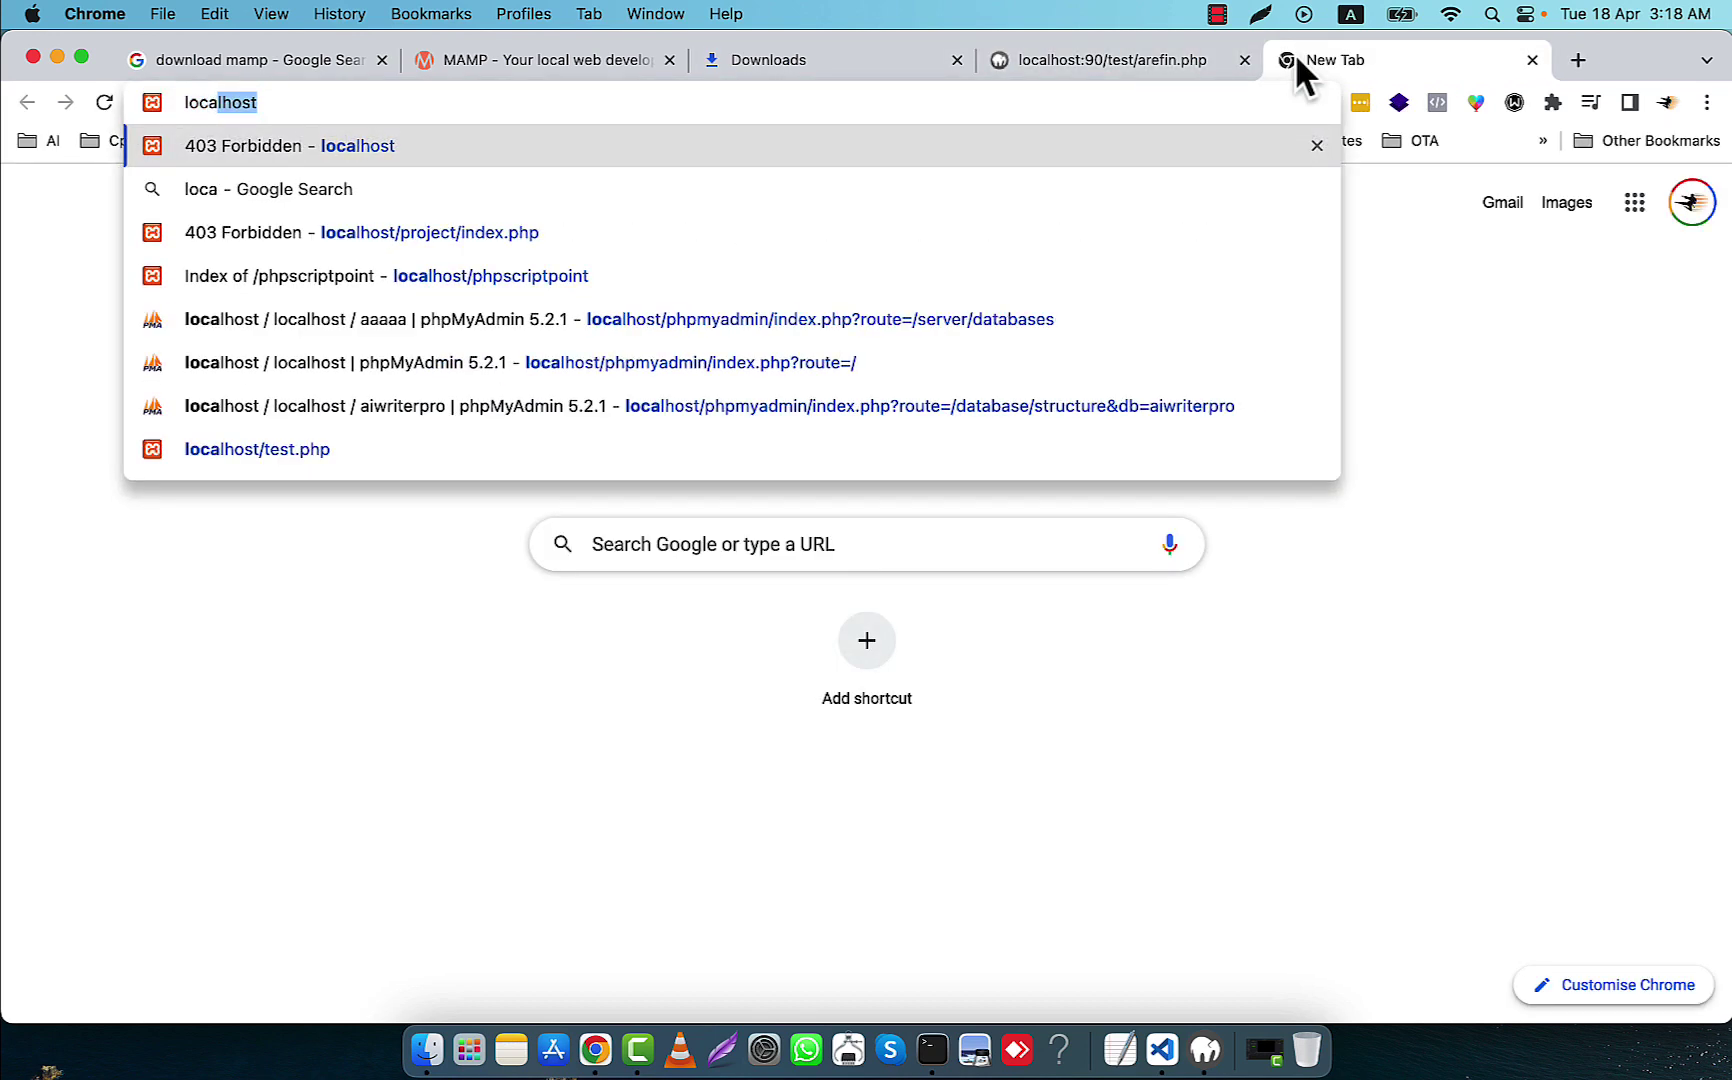
text(lhost/php)
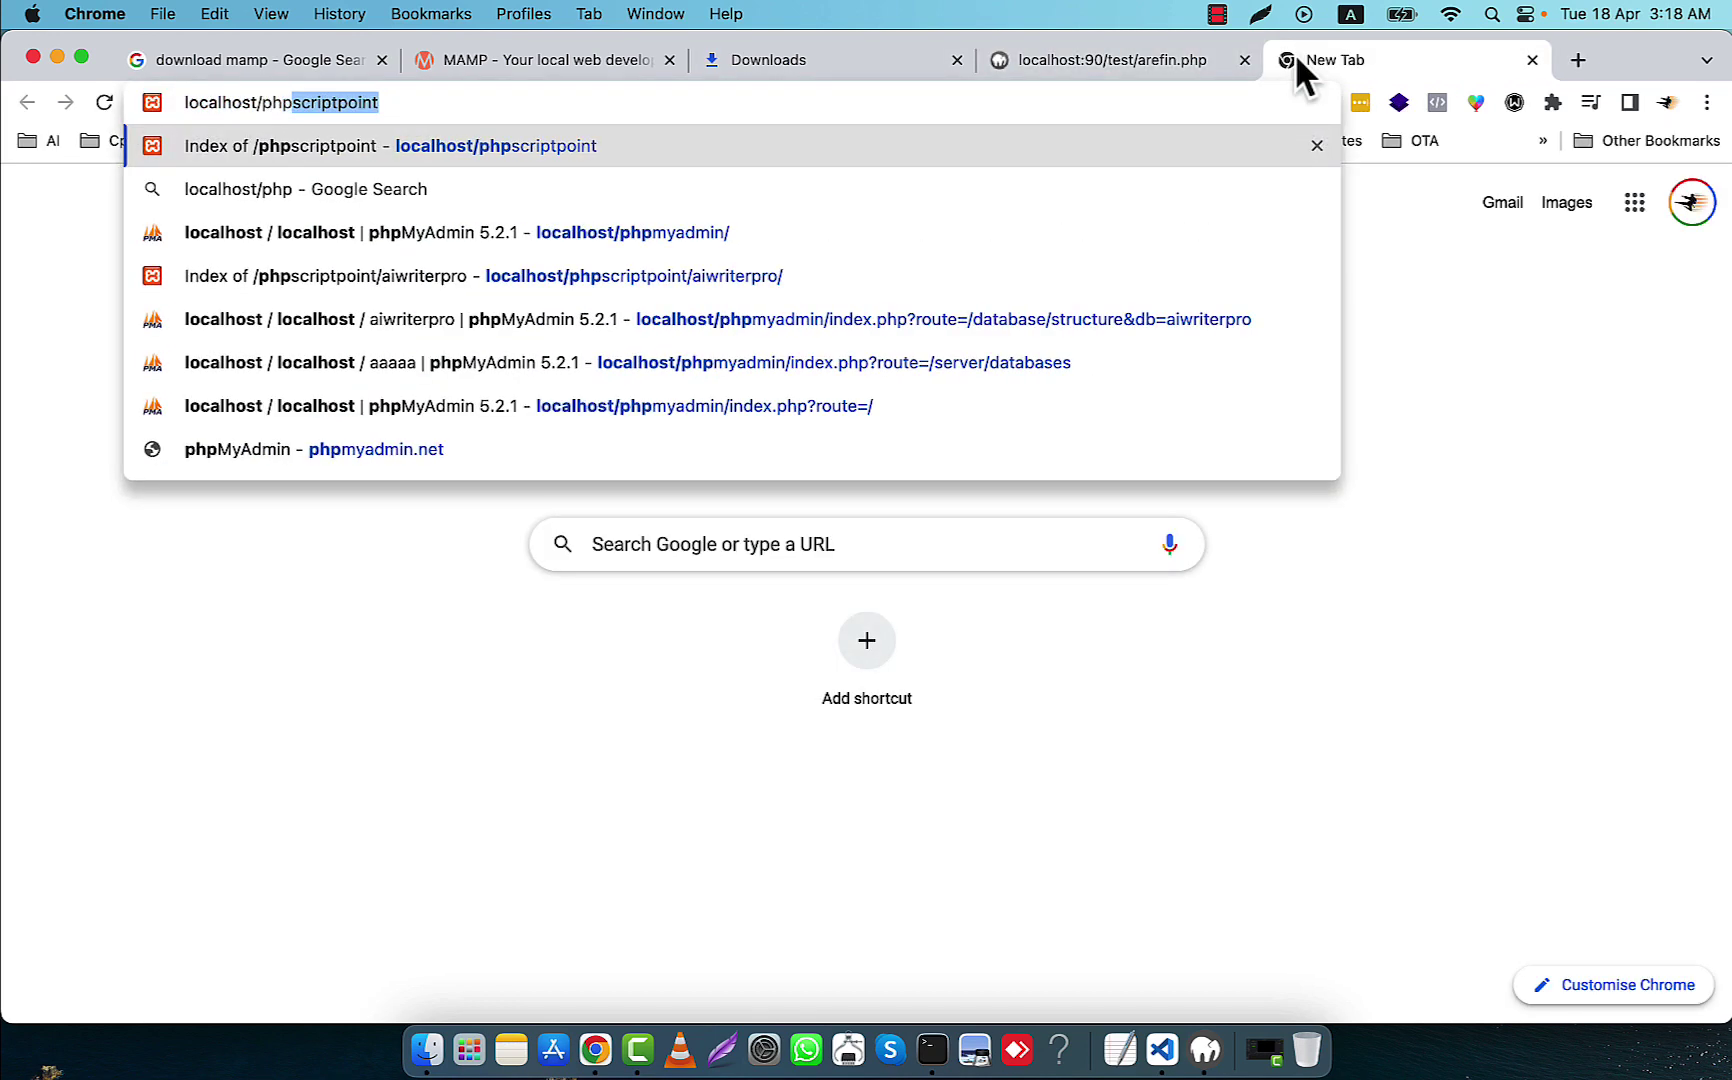
text(myadmin)
key(Return)
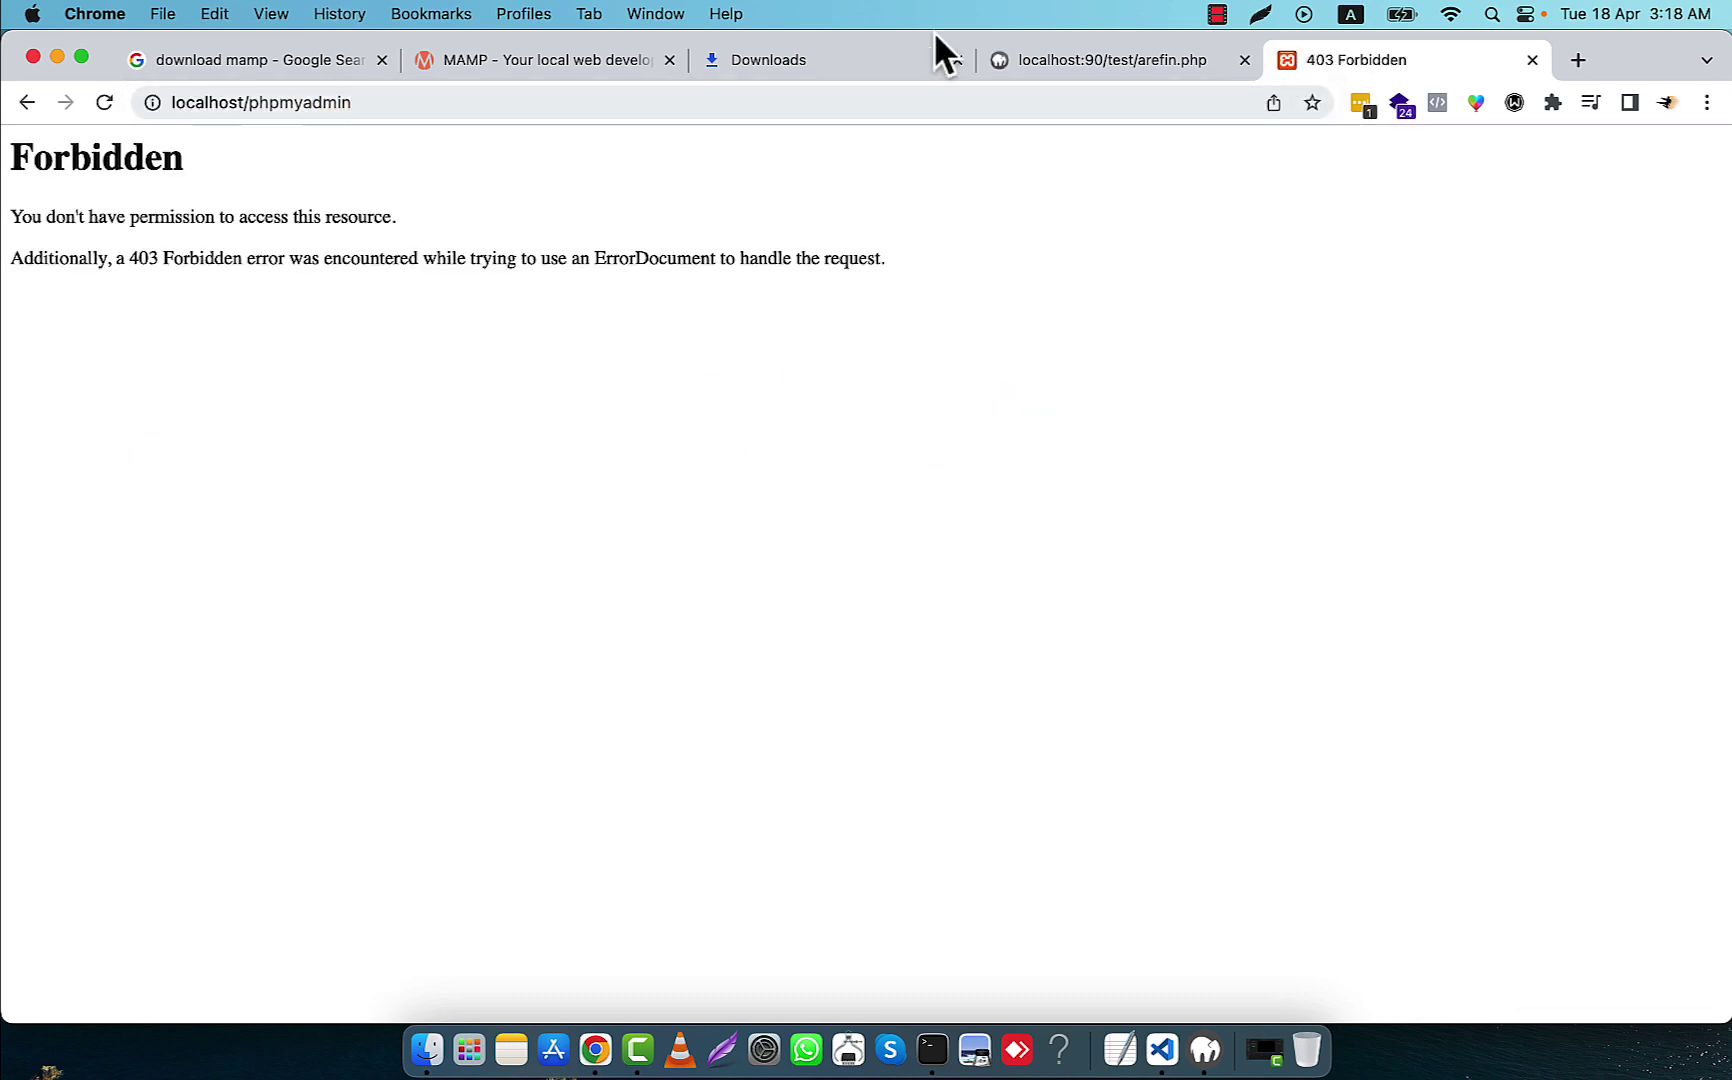
text(:90)
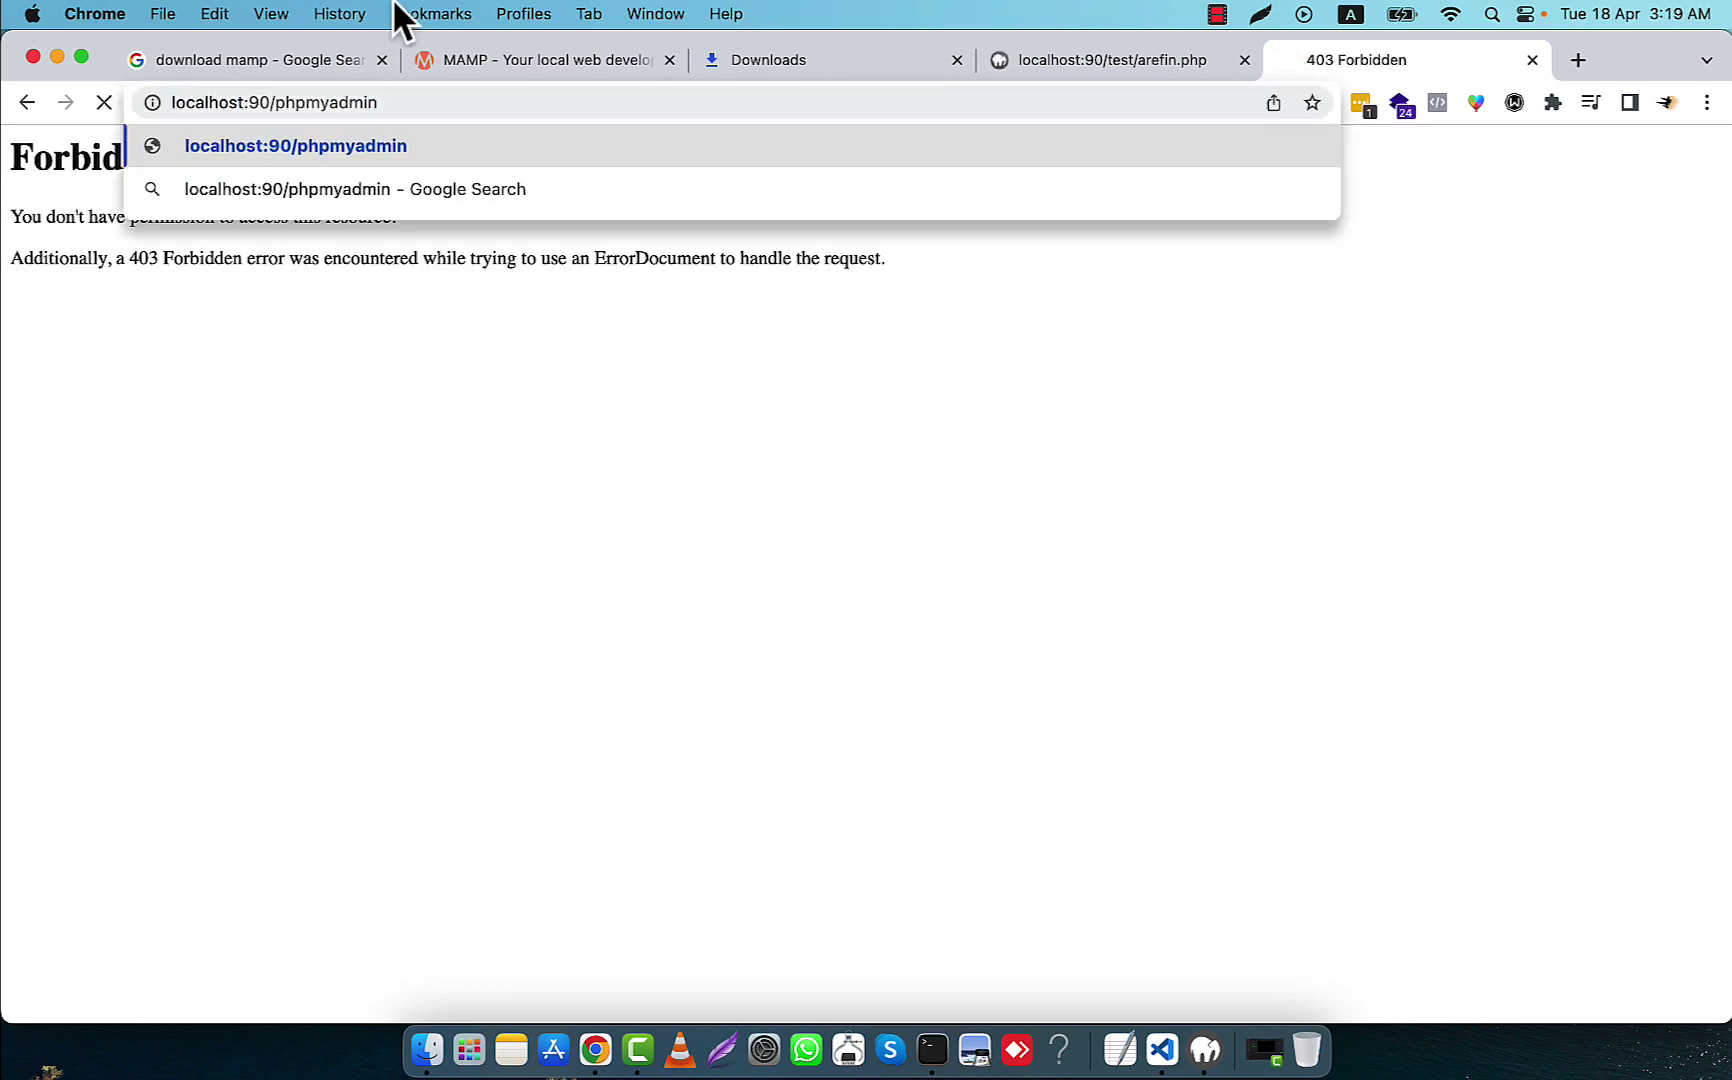
key(Return)
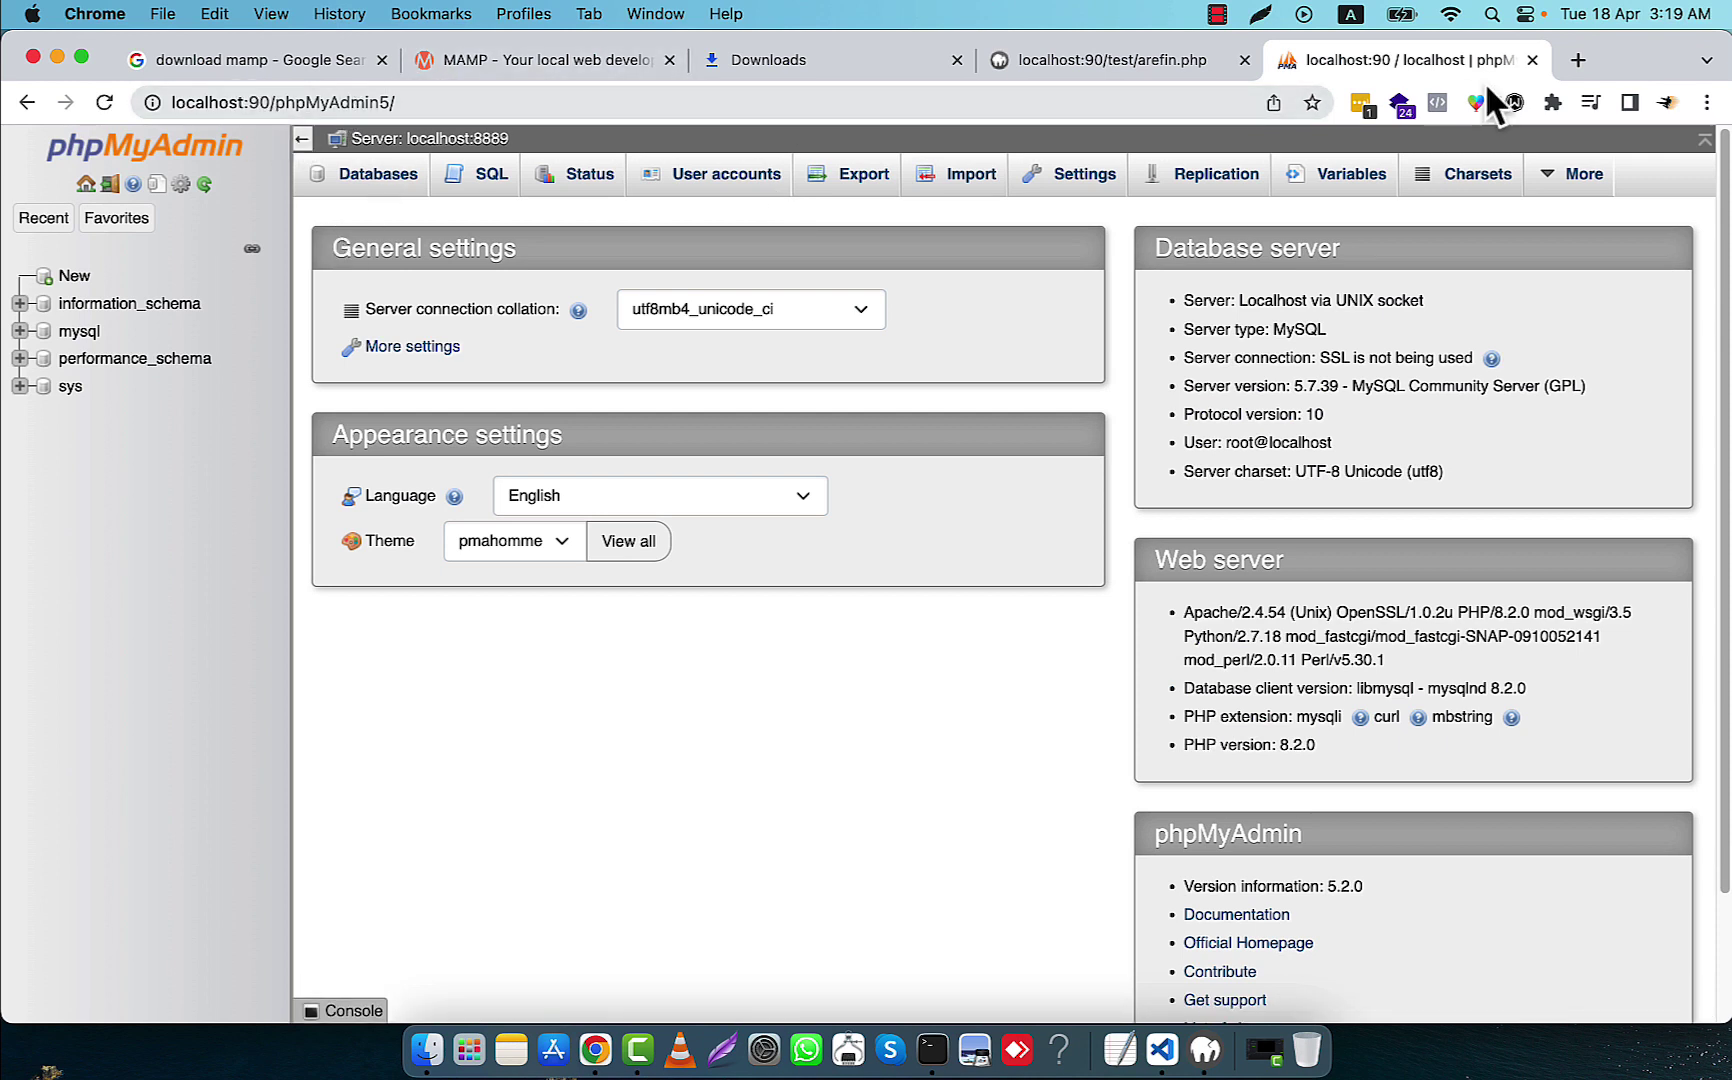
Check the port 90 address on the arefin.php tab, then return to phpMyAdmin
click(1051, 60)
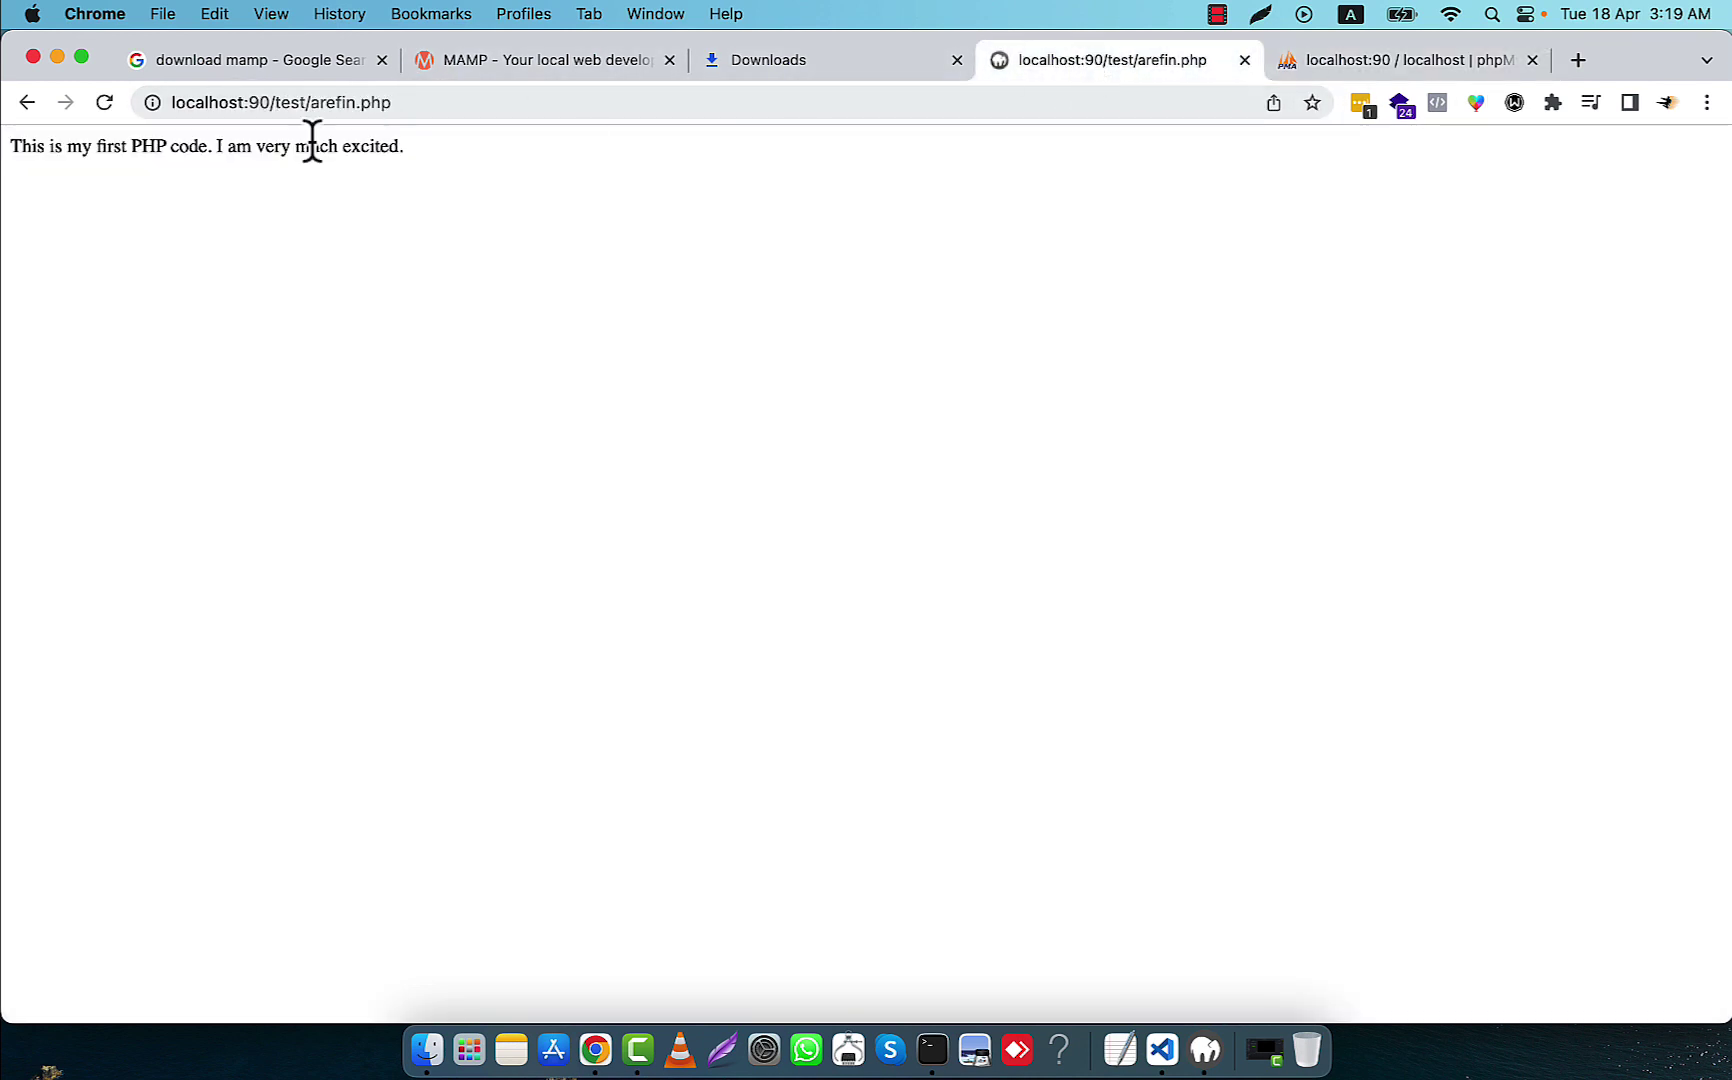
drag(247, 102, 271, 102)
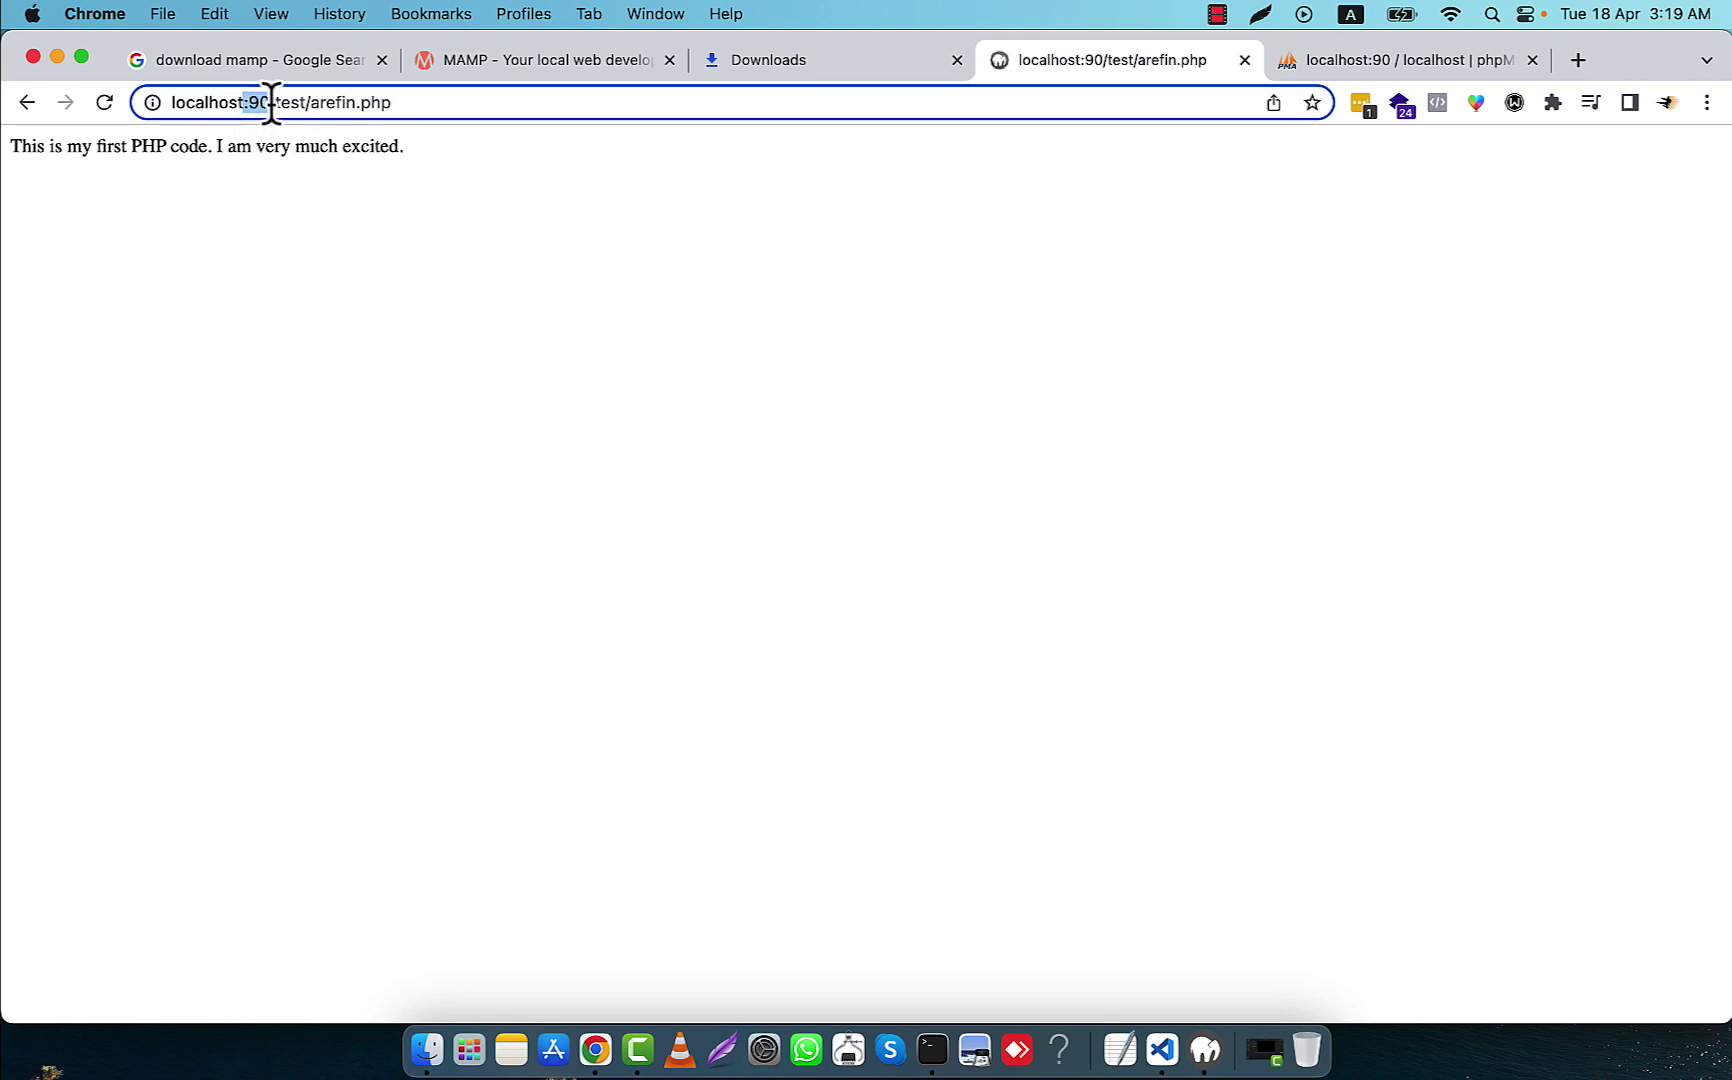
click(395, 103)
click(1326, 62)
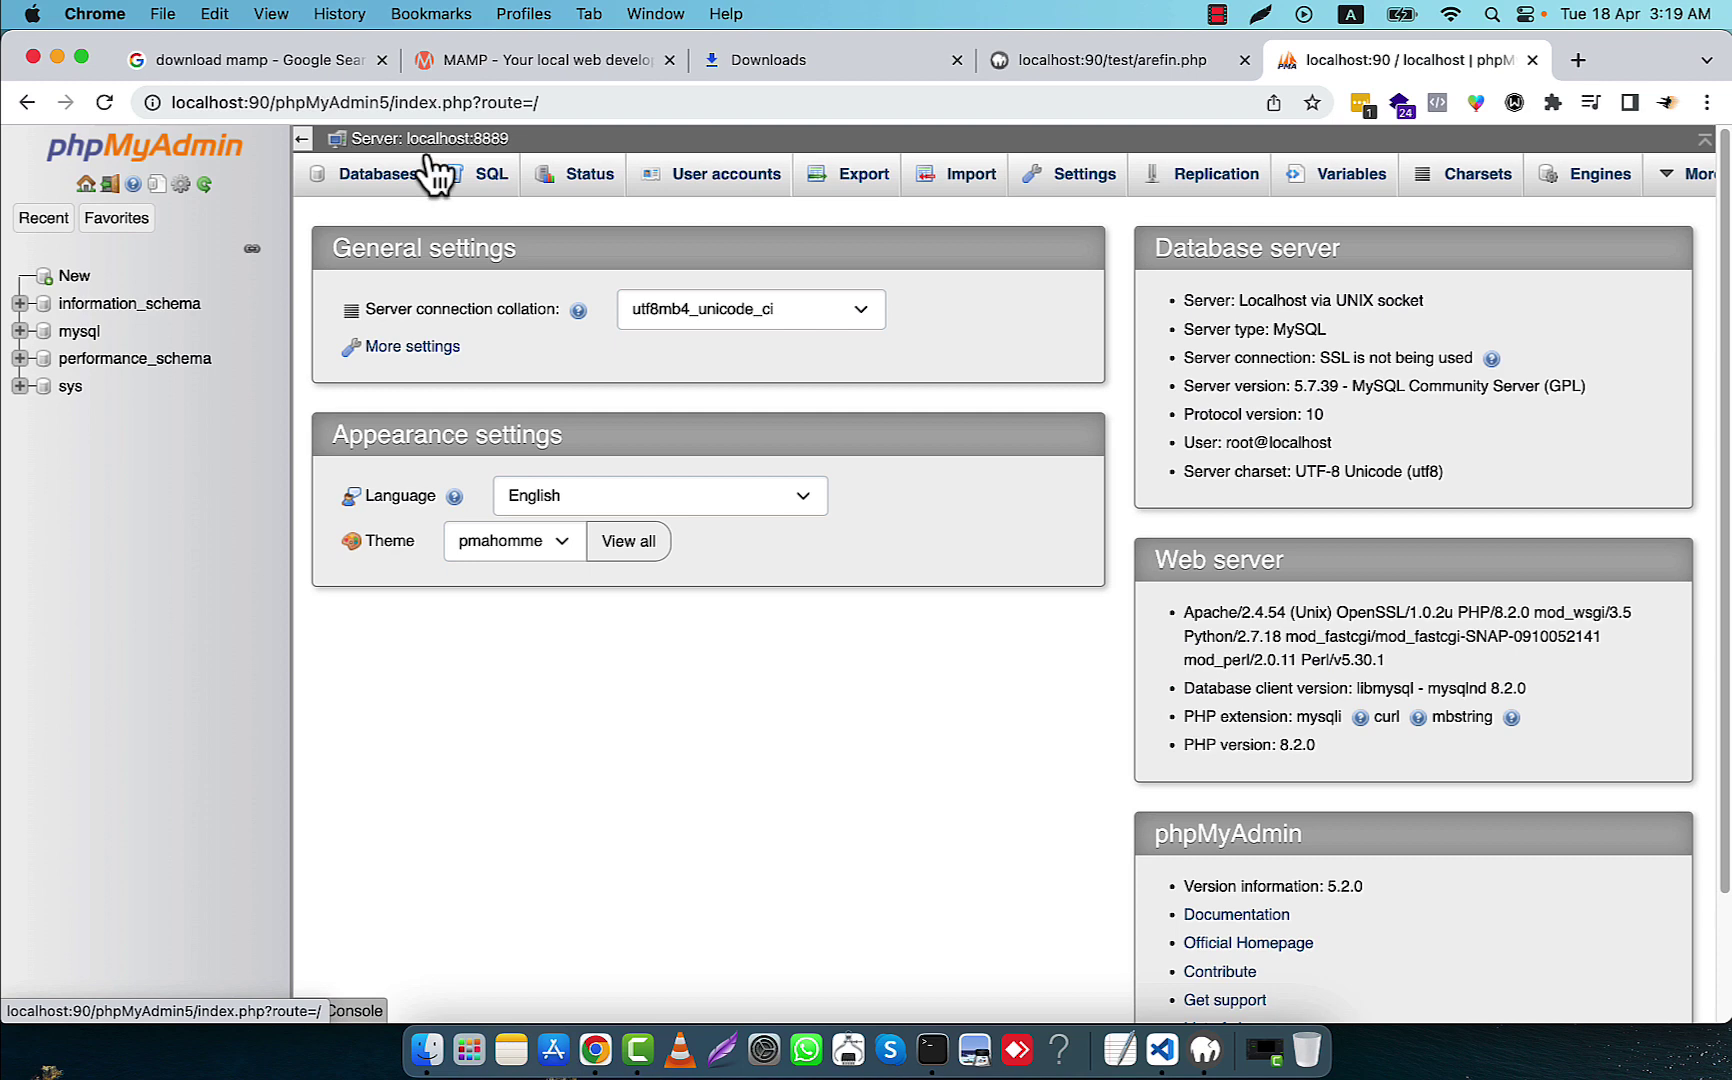
Create a database named 'school' under Databases, then switch back to the arefin.php tab
click(406, 180)
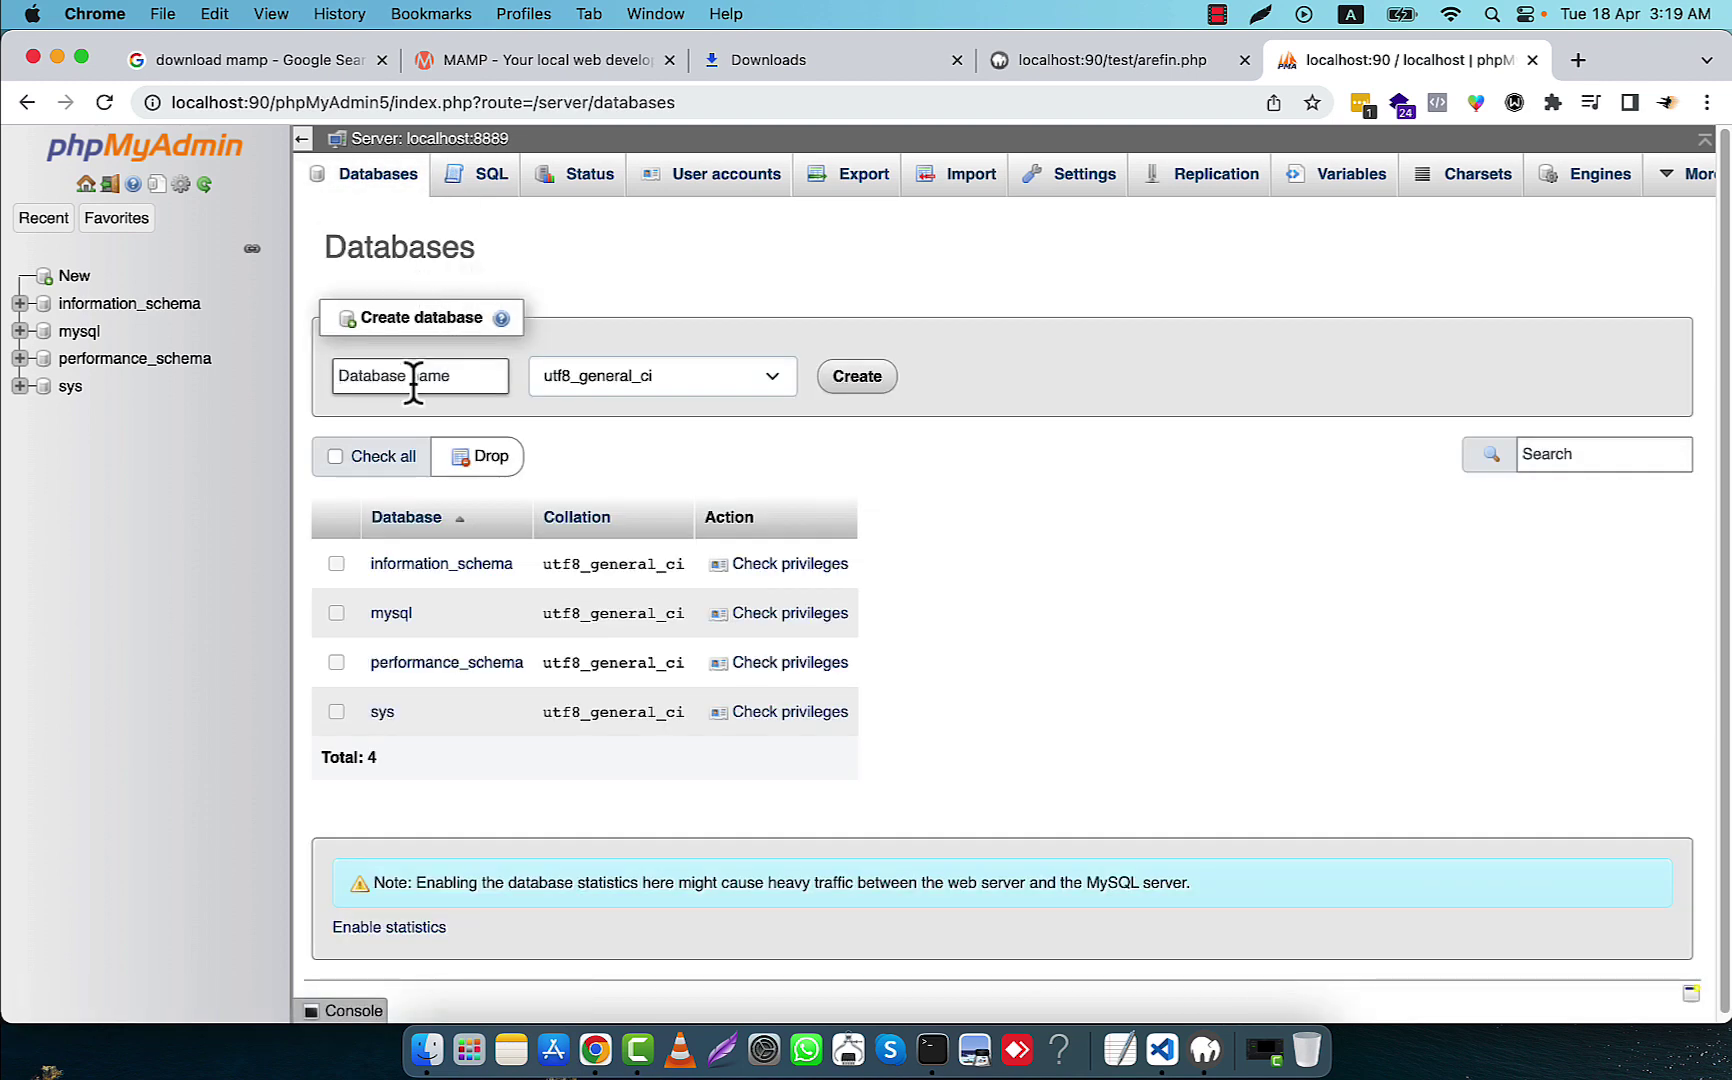
click(413, 378)
text(school)
key(Return)
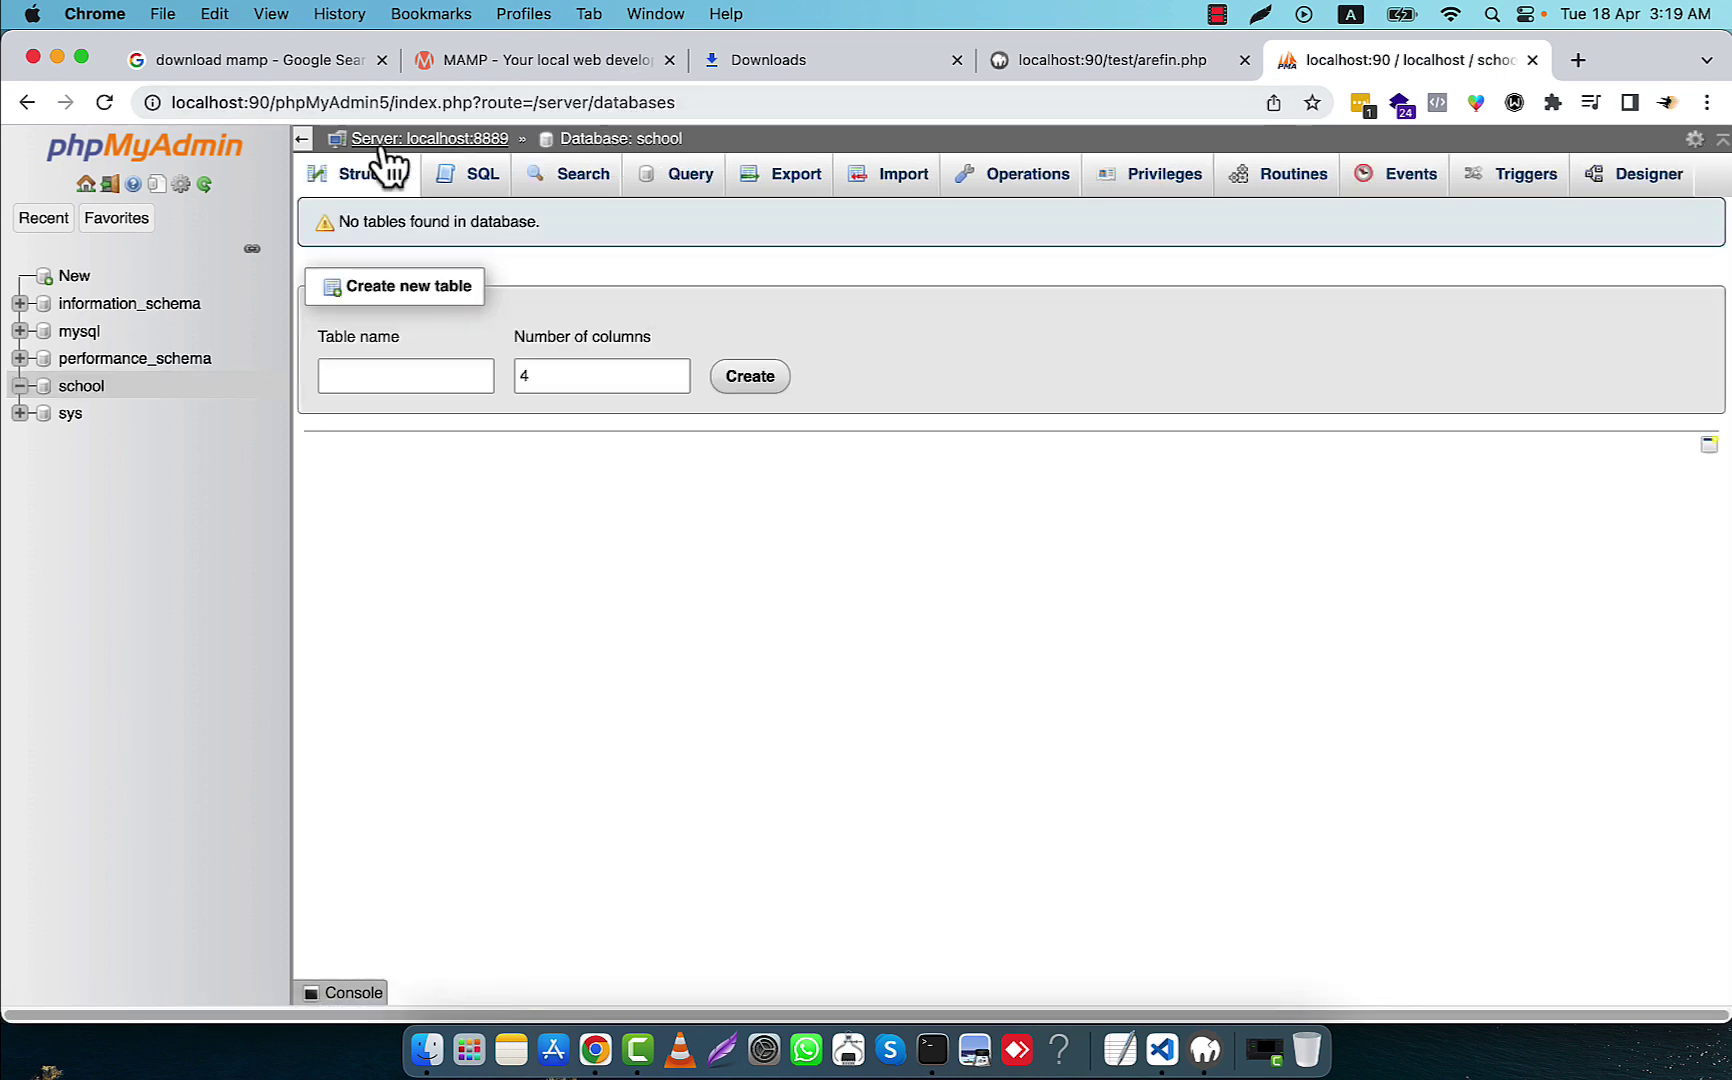
click(1135, 60)
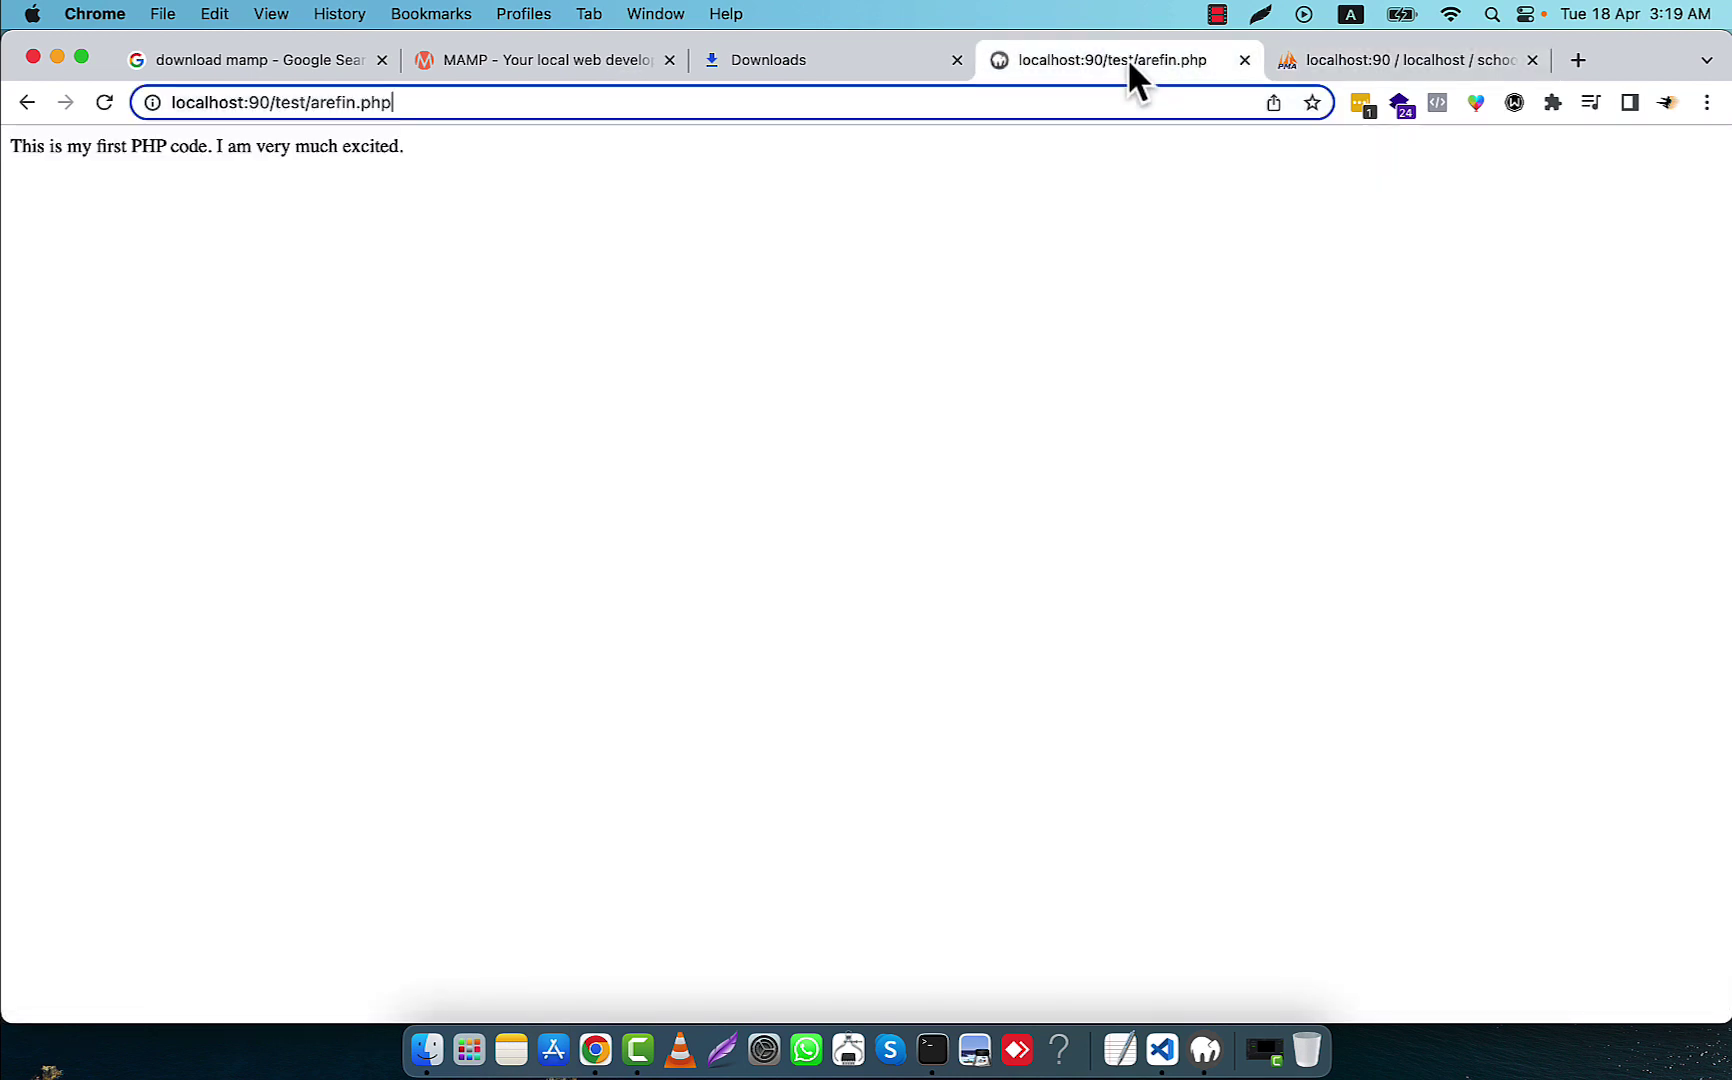
click(482, 240)
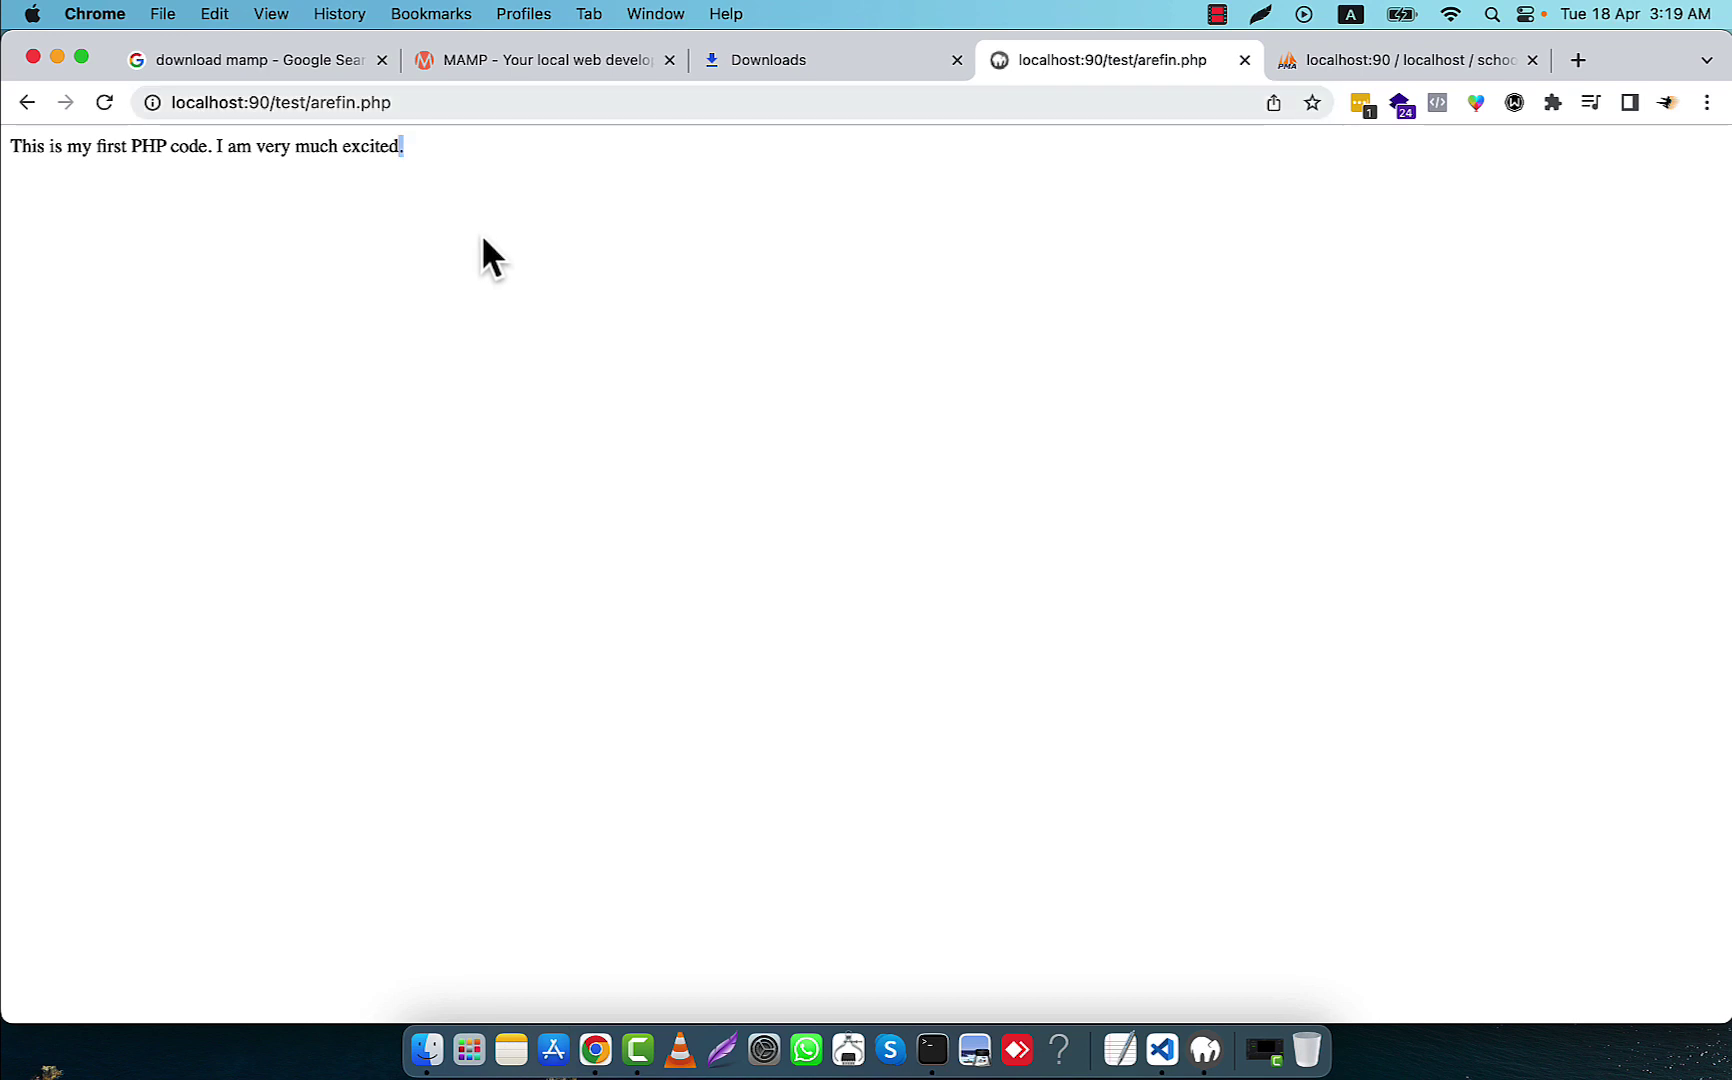